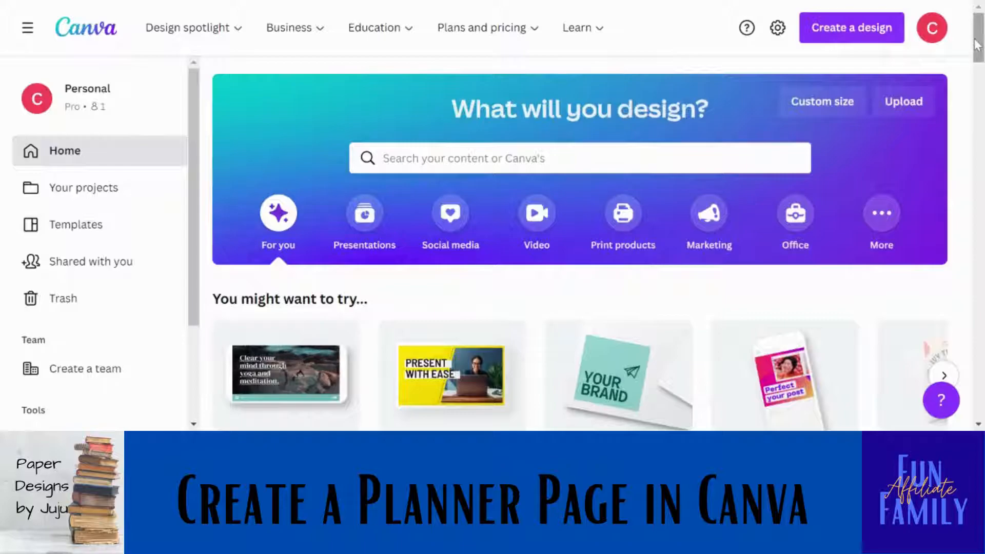
- Create a blank custom-size design of 8.5 × 11 in and check its rulers, margins and print bleed settings
click(857, 39)
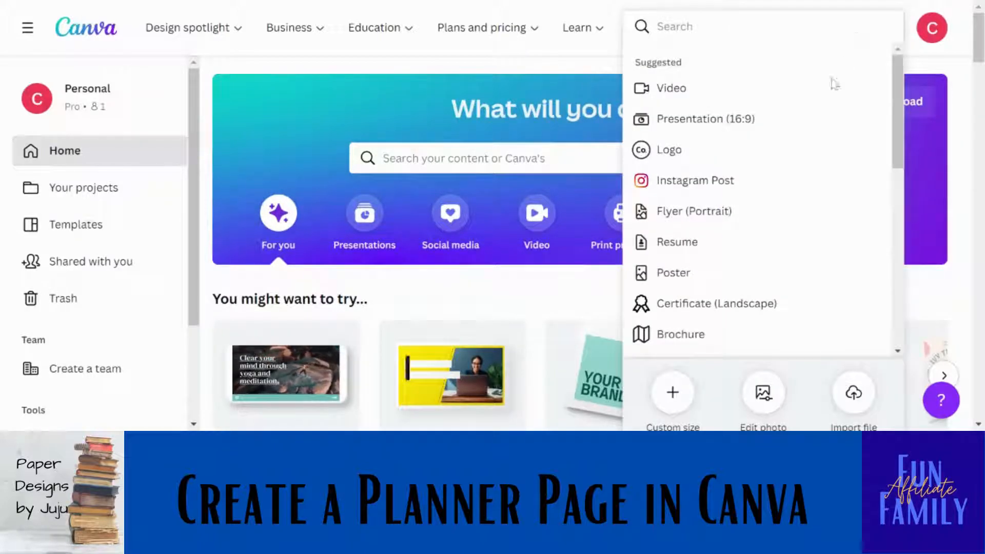
click(675, 392)
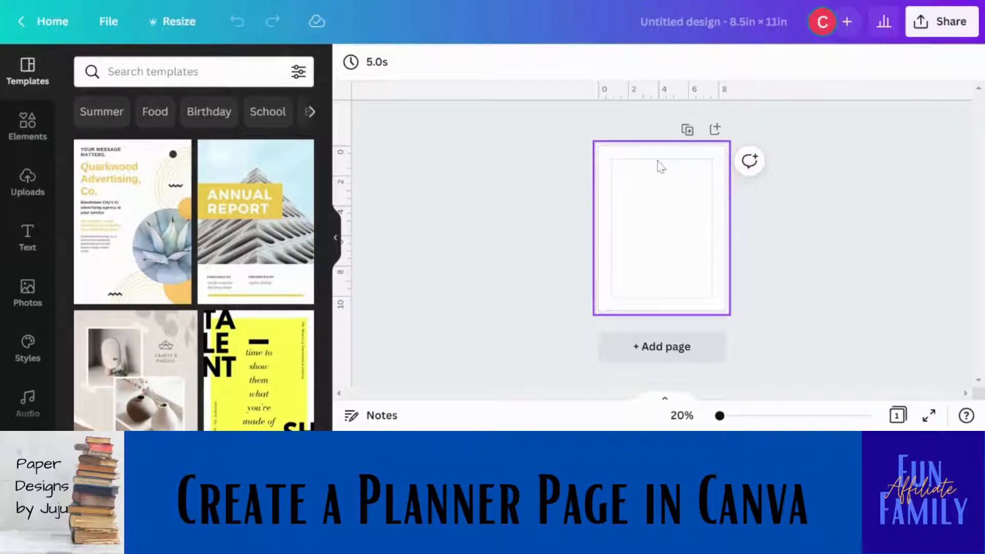
click(109, 30)
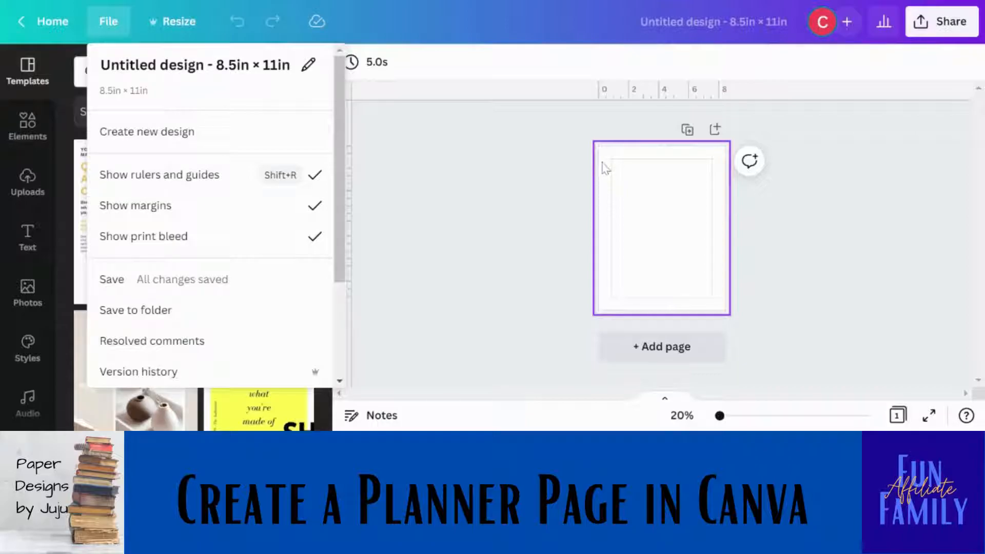
click(550, 182)
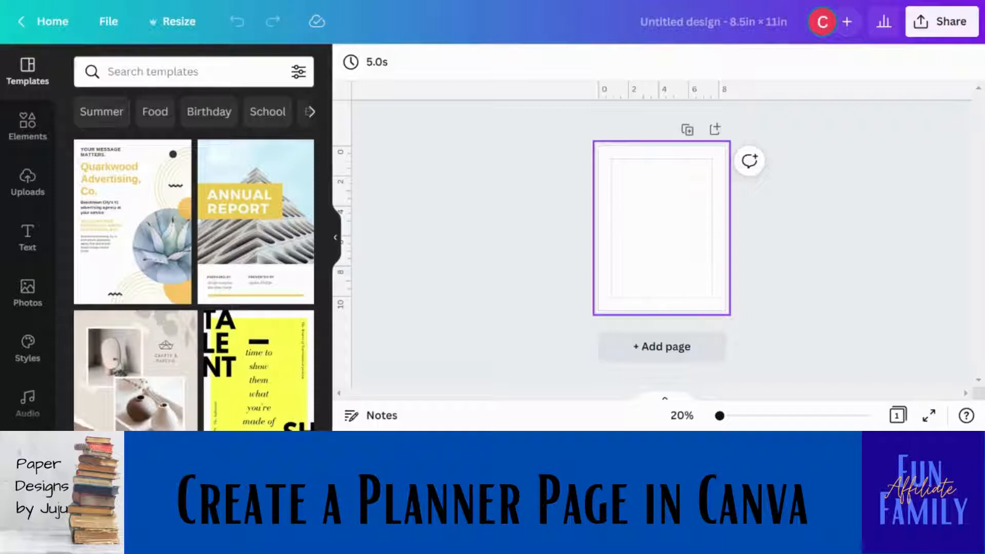
- Search the elements for "table" and insert the plain grey outlined table with three columns and four rows
click(30, 132)
click(115, 71)
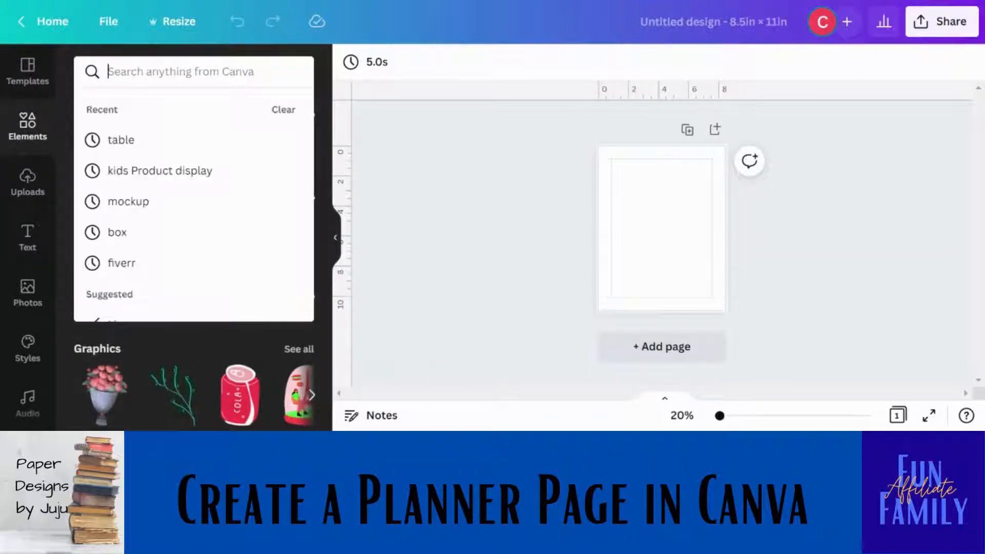
click(157, 139)
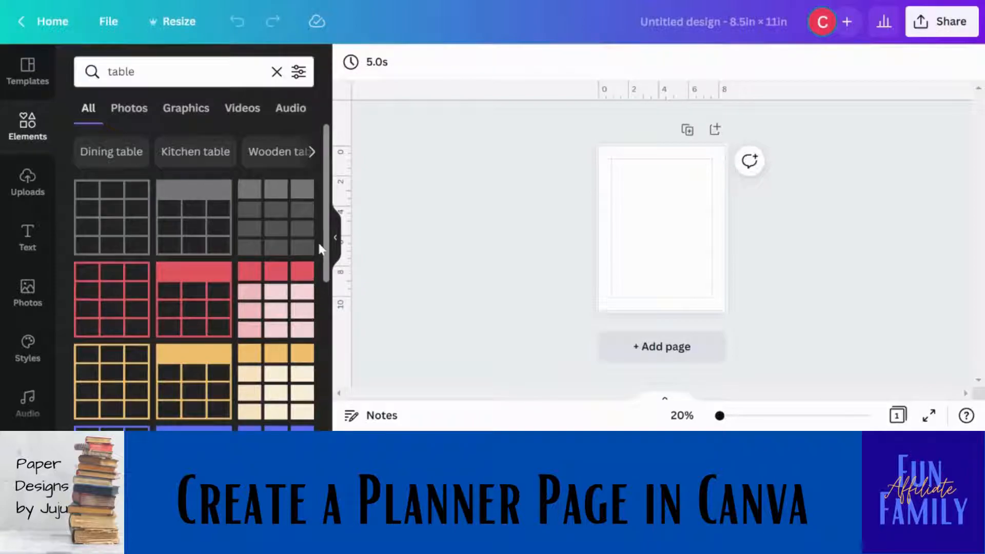
scroll(327, 250, down, 7)
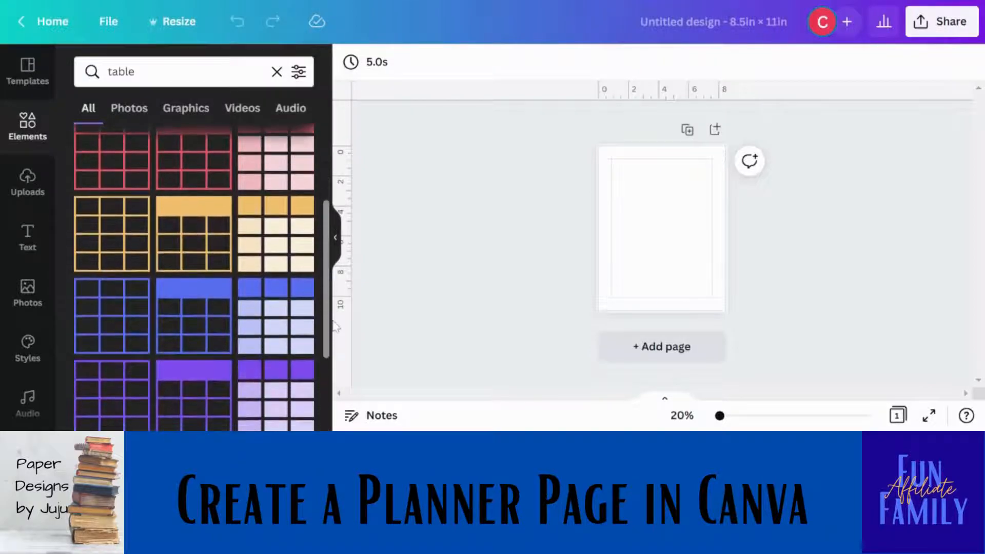
scroll(327, 334, up, 8)
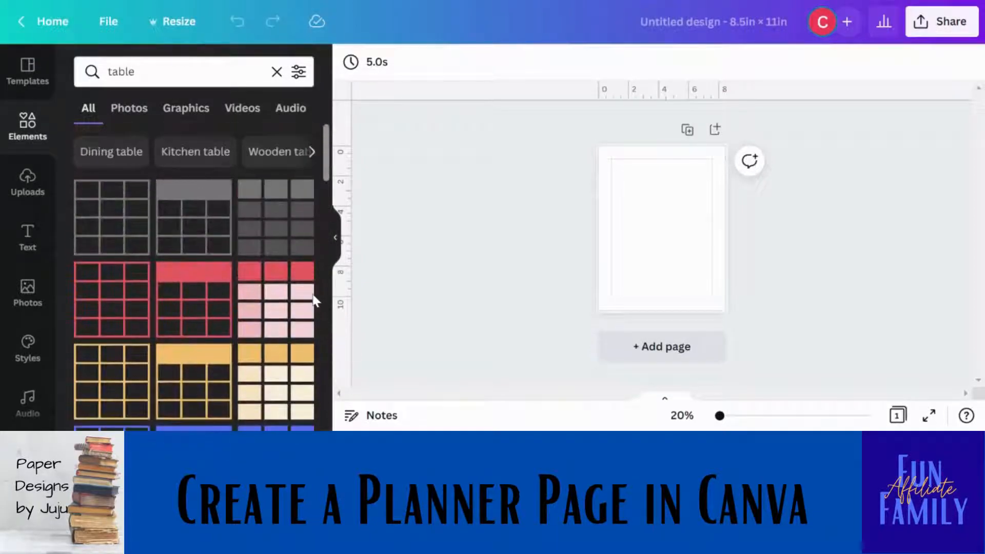
click(115, 231)
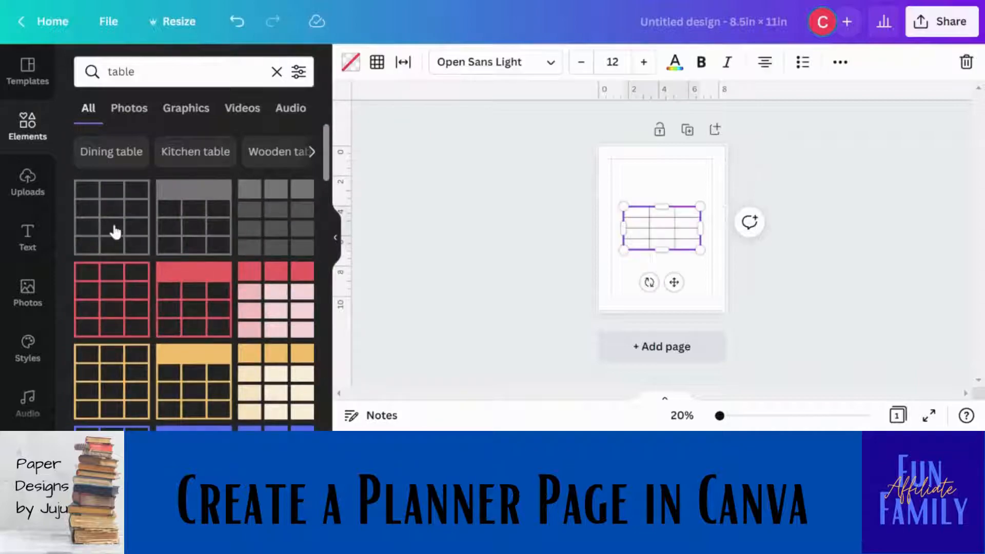
- Move the table slightly higher on the page
click(636, 210)
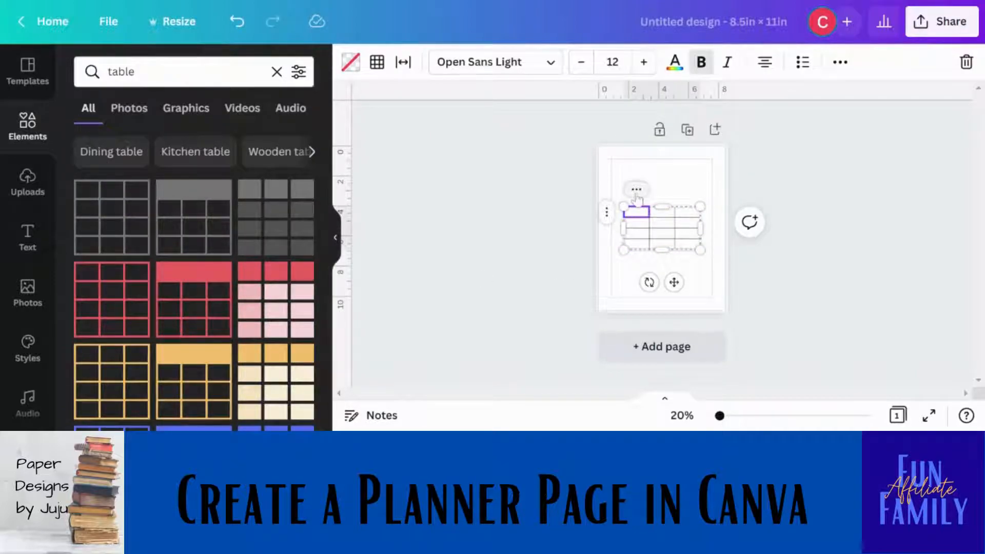
mouse_move(674, 282)
mouse_down()
mouse_move(672, 250)
mouse_move(672, 265)
mouse_up()
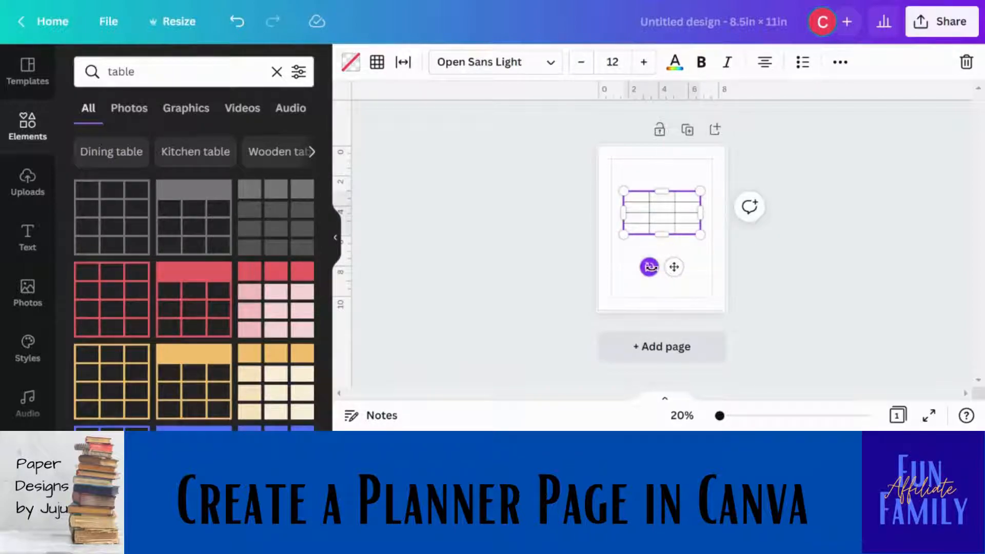
mouse_move(651, 267)
mouse_down()
mouse_move(671, 256)
mouse_move(672, 266)
mouse_move(651, 270)
mouse_up()
- Add a column before the table's last column
mouse_move(669, 176)
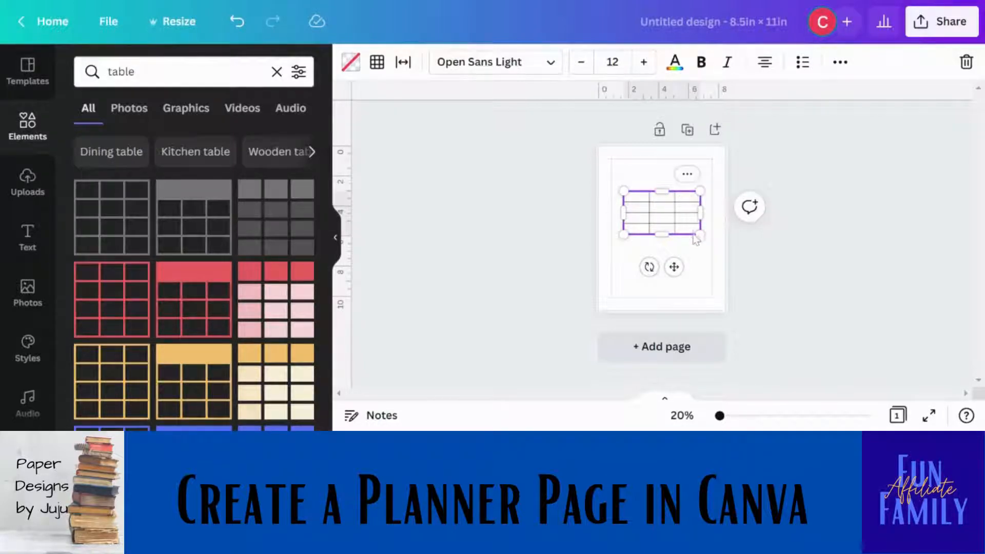
click(692, 176)
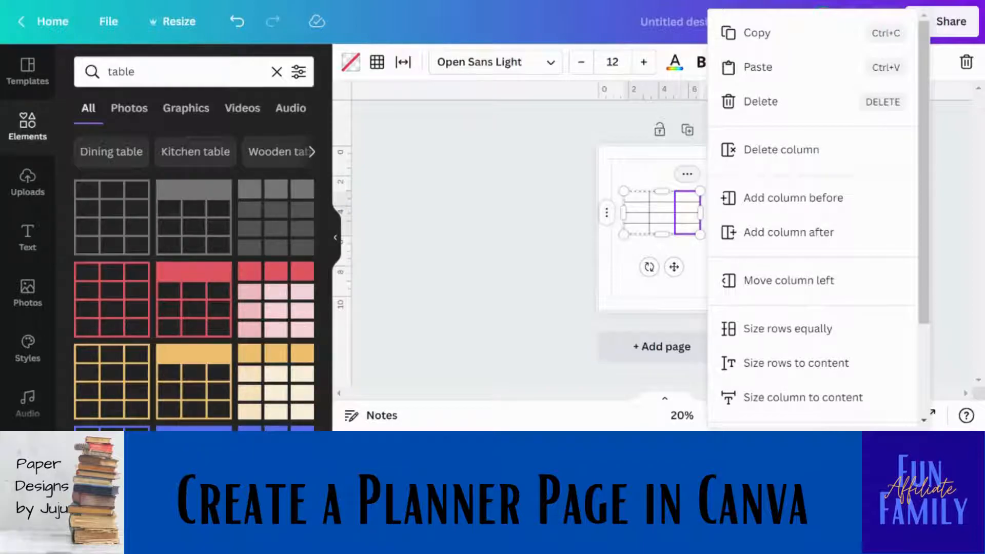
click(774, 209)
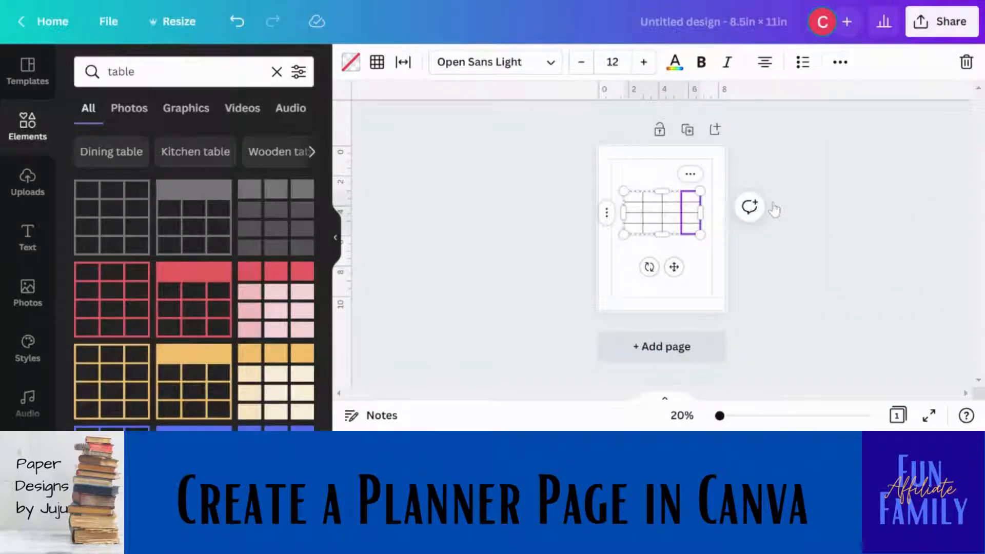
click(653, 175)
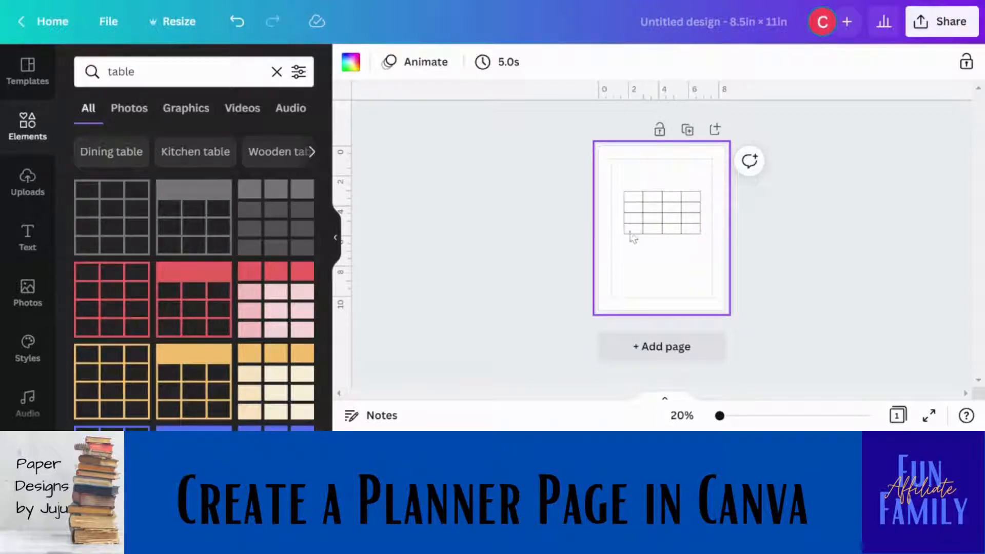
- Add a row before one of the table's middle rows
click(633, 228)
right_click(605, 214)
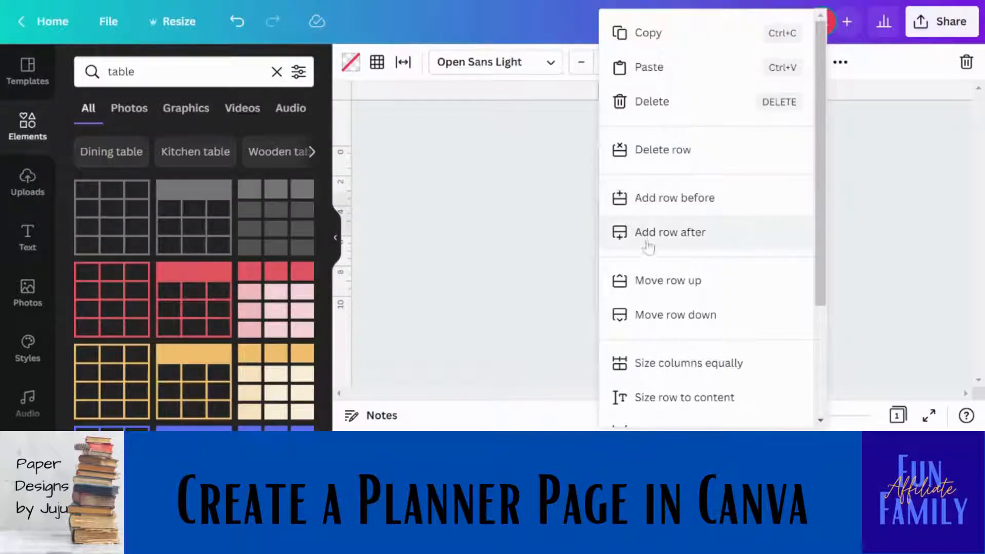
click(662, 200)
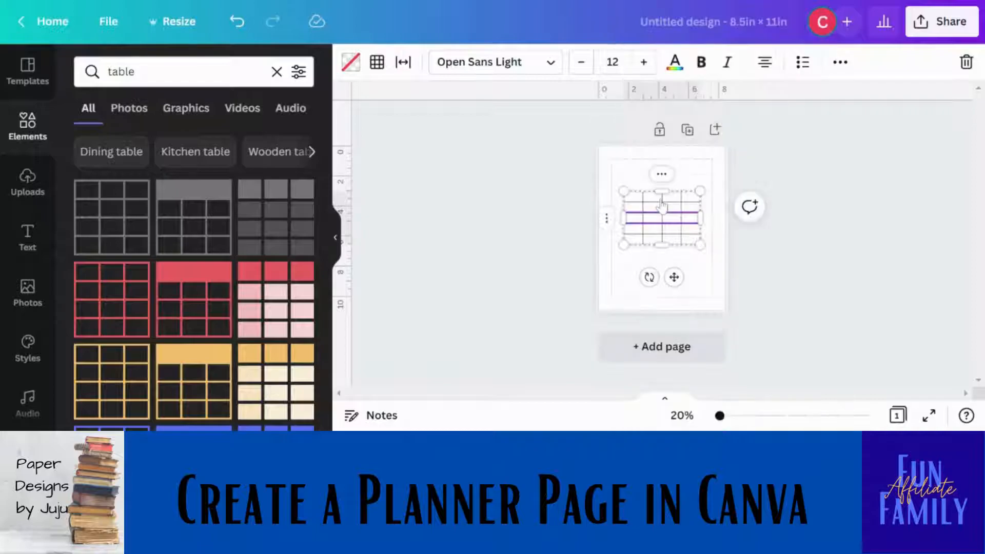
click(630, 288)
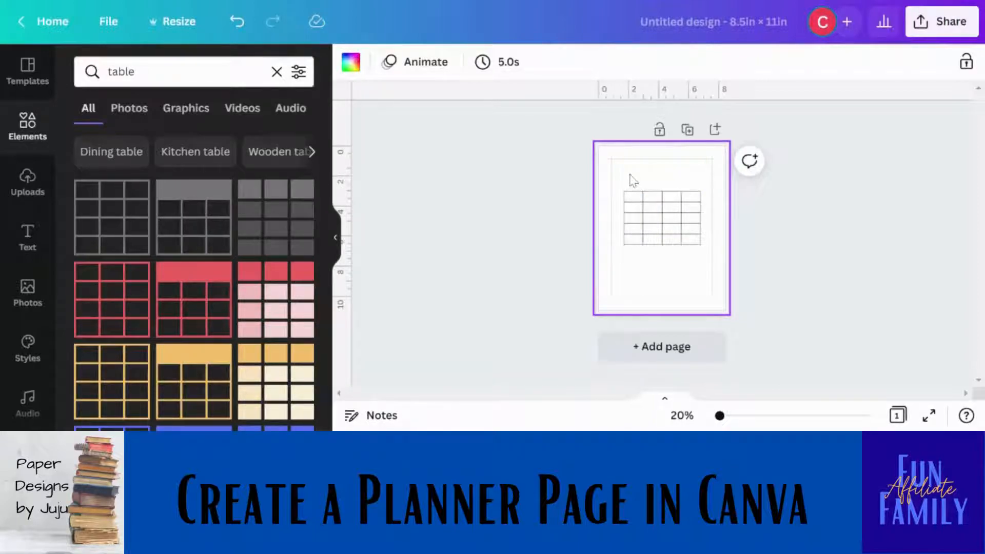
- Enlarge the table to fill most of the area inside the margins, leaving space above it for a heading
mouse_move(641, 215)
mouse_down()
mouse_move(634, 199)
mouse_move(637, 215)
mouse_up()
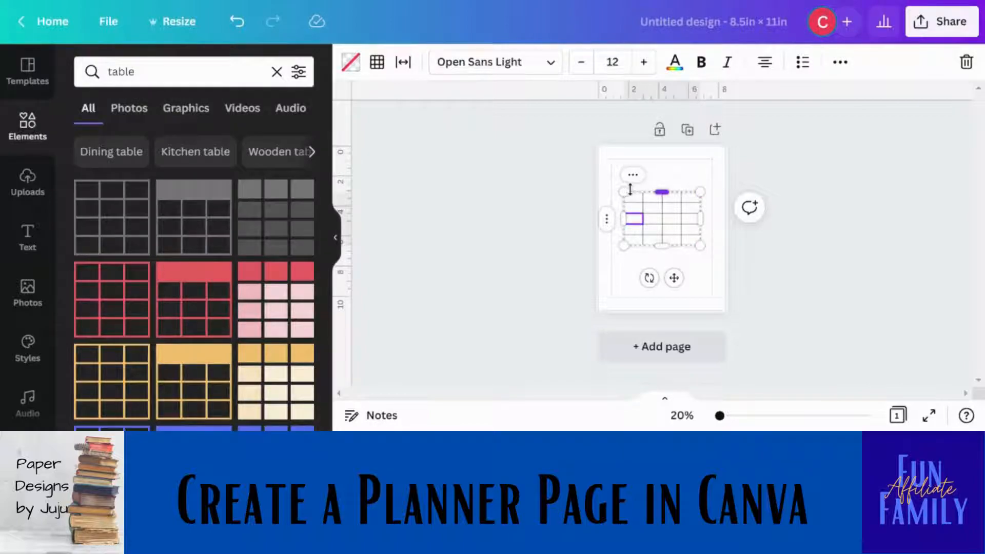
drag(700, 192, 711, 164)
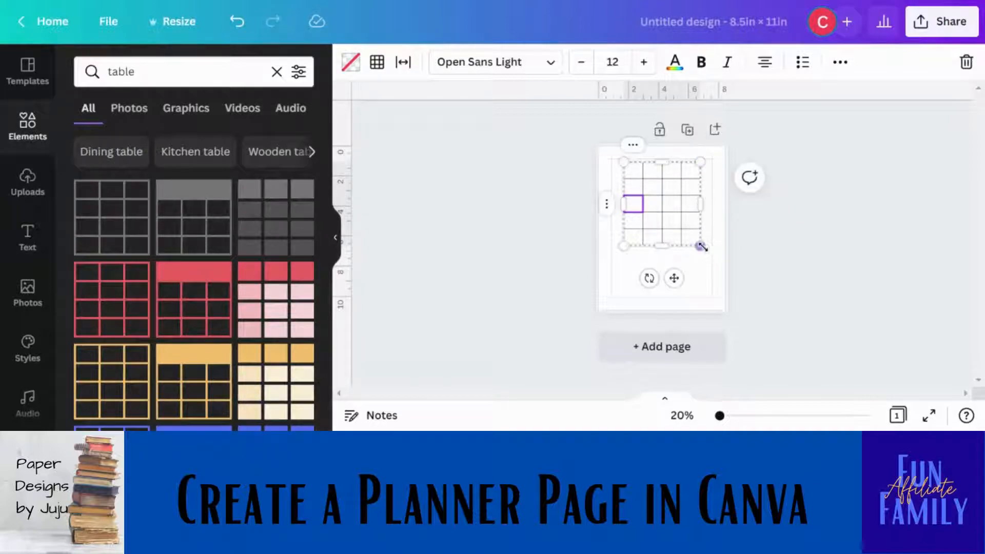
drag(701, 246, 719, 303)
drag(715, 293, 715, 295)
drag(713, 169, 713, 174)
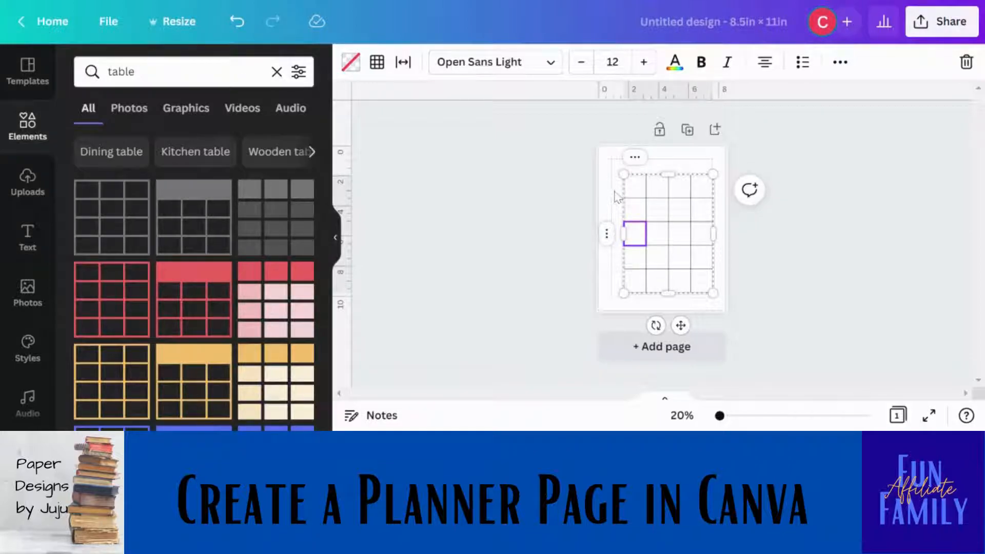
click(635, 158)
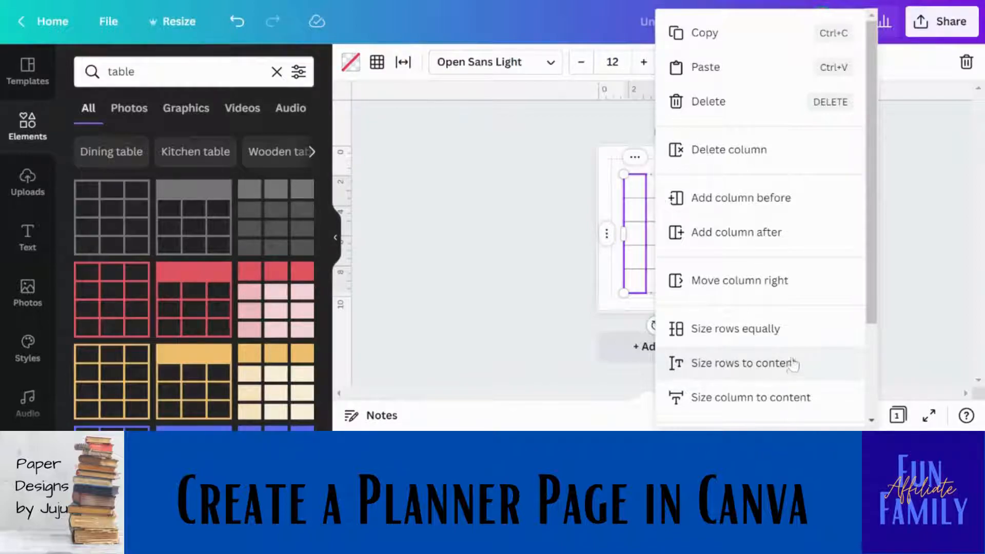
click(573, 193)
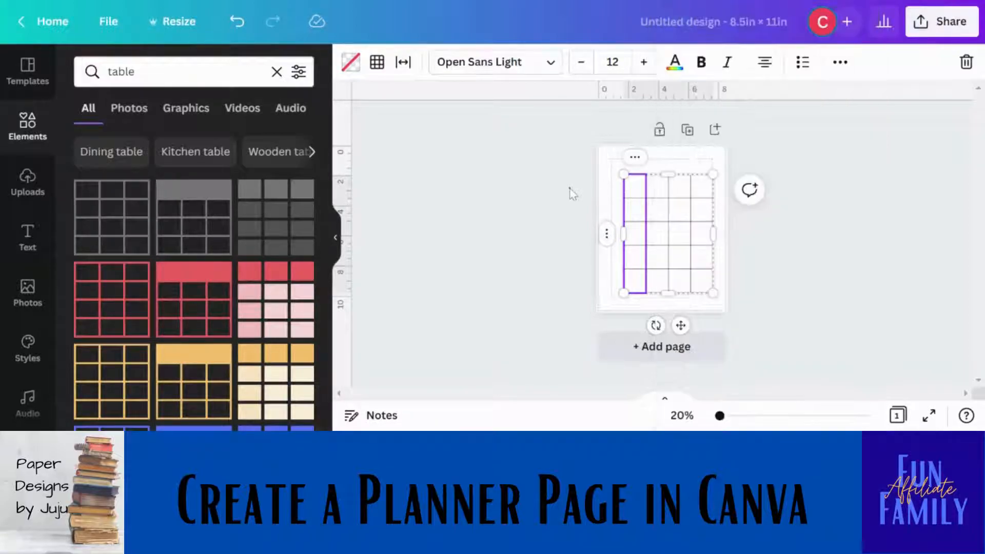
click(611, 191)
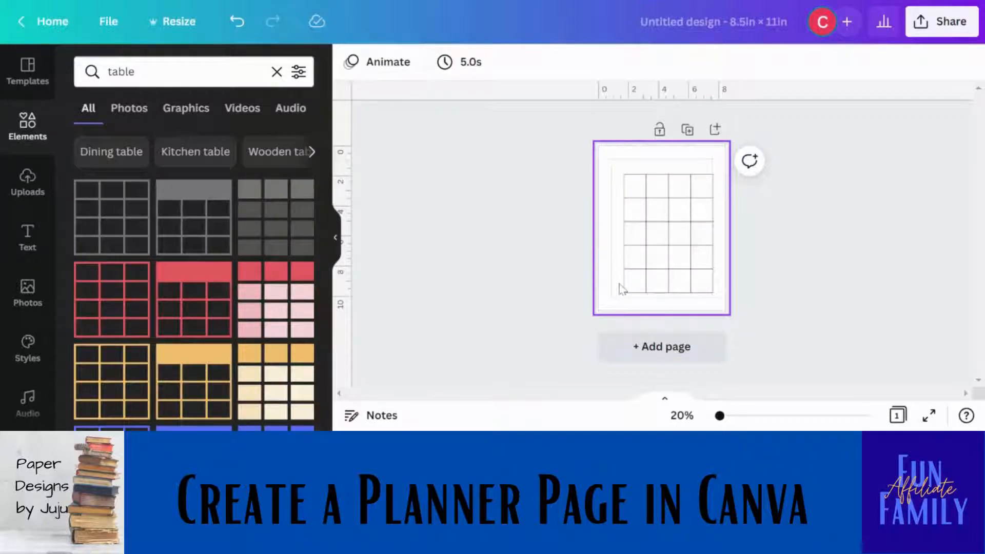
click(614, 242)
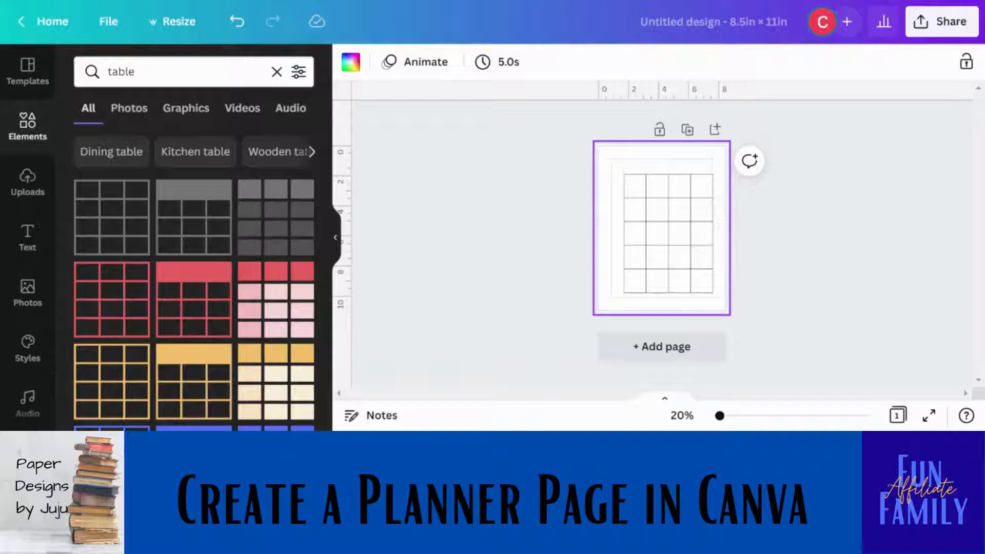
- Add a text box reading "subject" in the space above the table
key(t)
drag(675, 263, 659, 200)
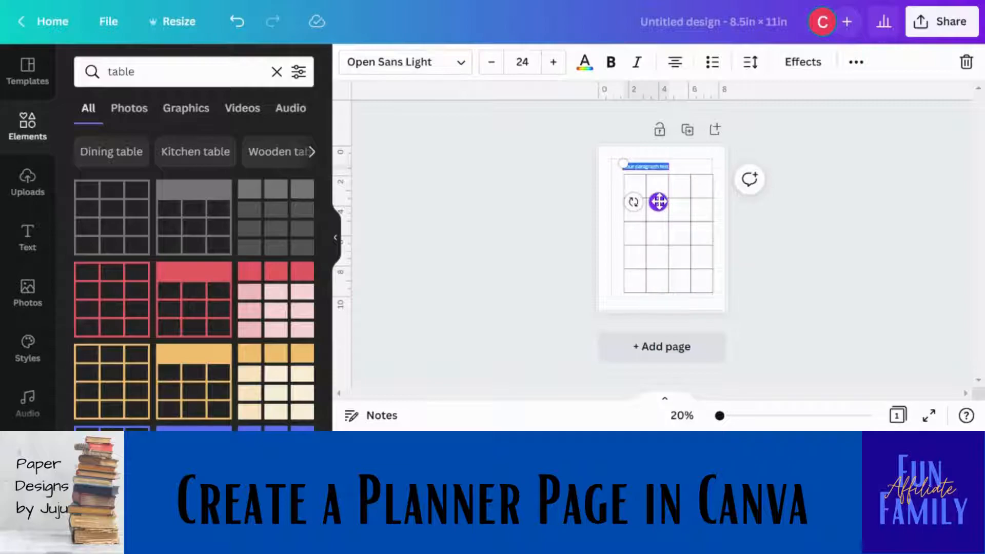
key(BackSpace)
text(January)
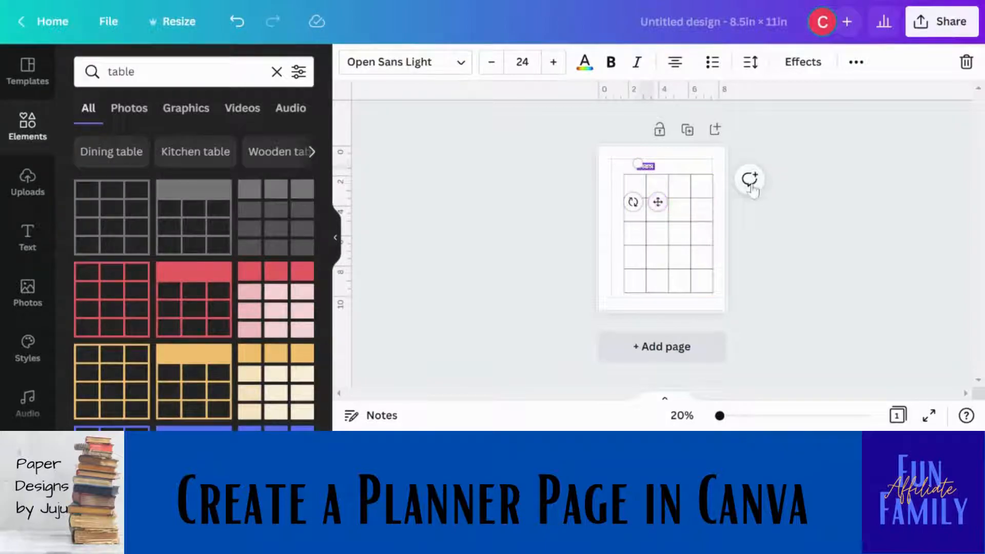
click(706, 169)
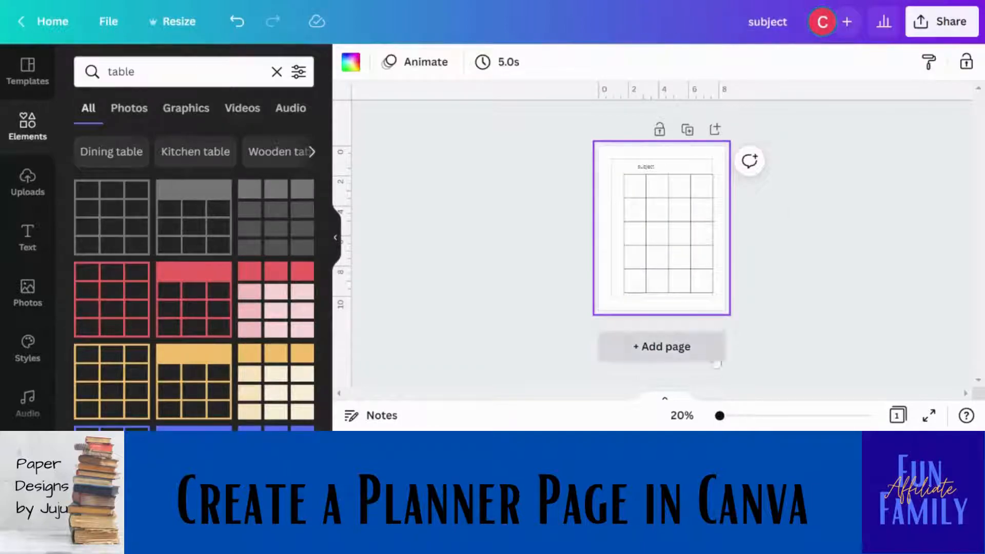
- Extend the heading above the table to read "subject/period/class"
drag(720, 415, 734, 415)
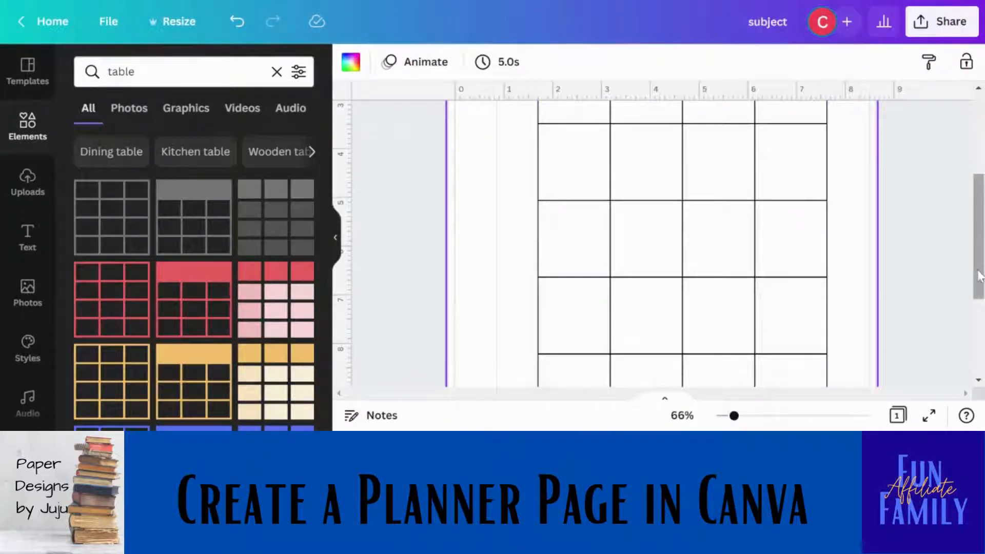
scroll(598, 230, up, 4)
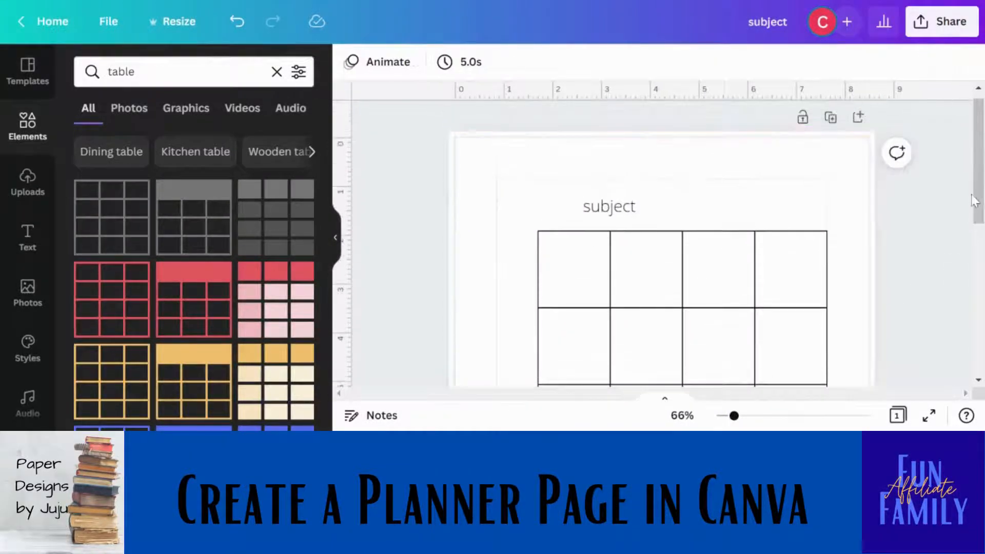
click(611, 212)
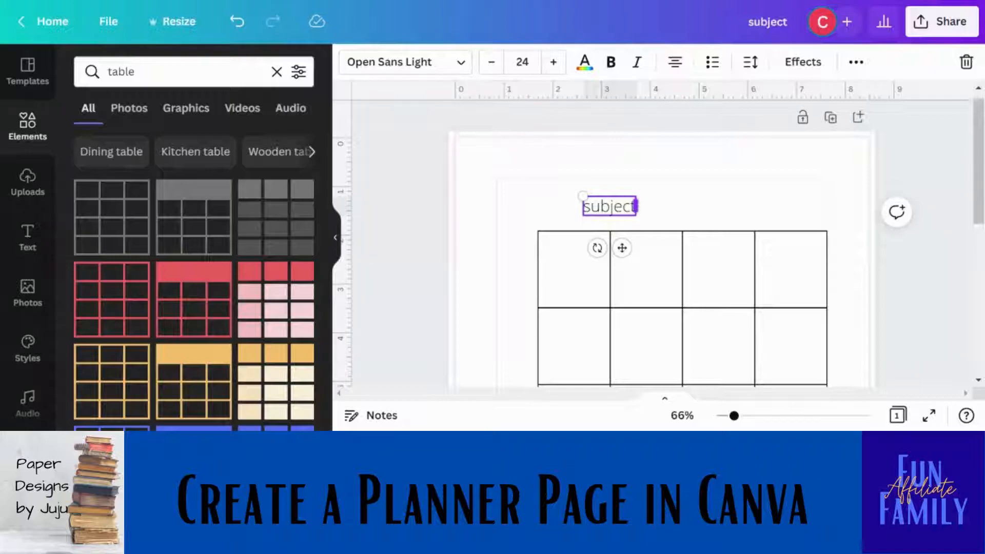
text(/perio)
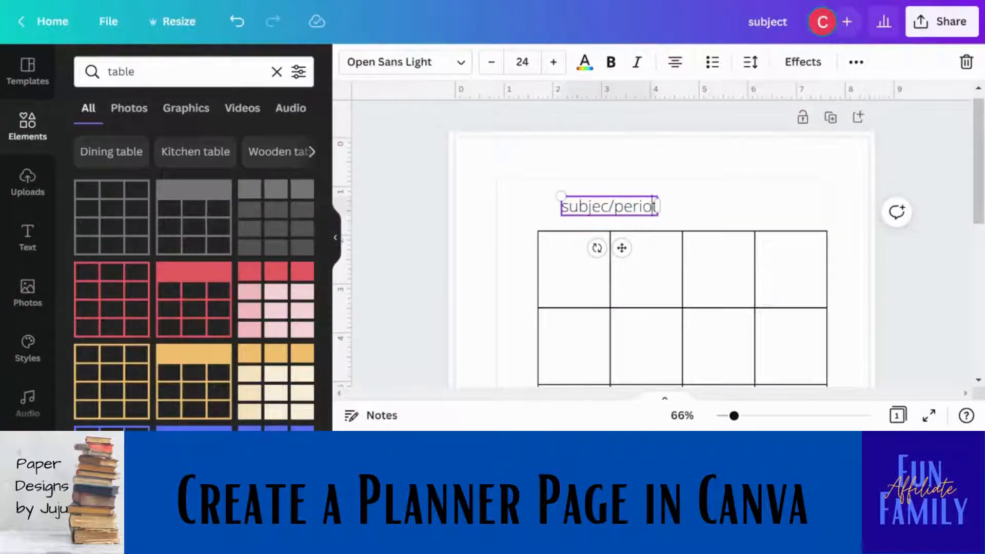
text(d/class)
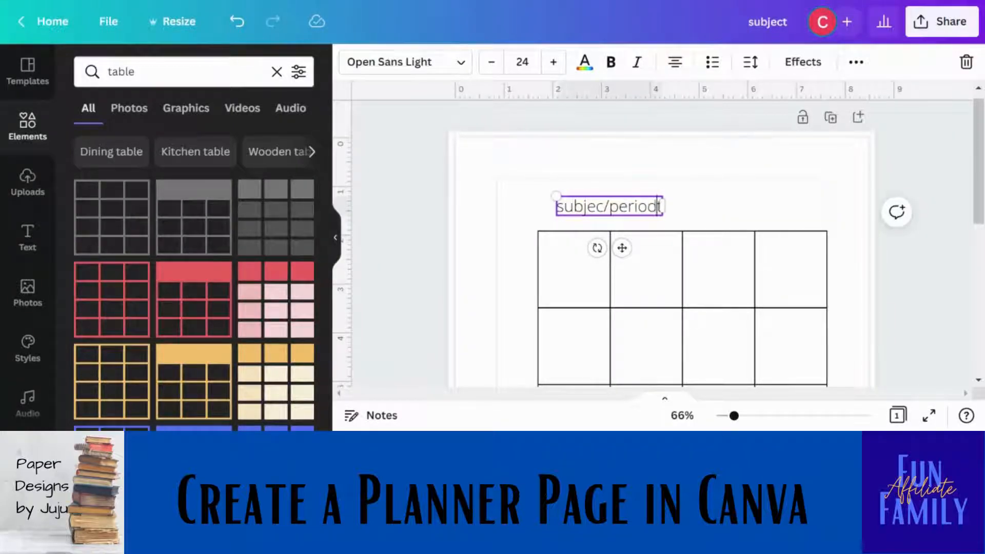
key(Delete)
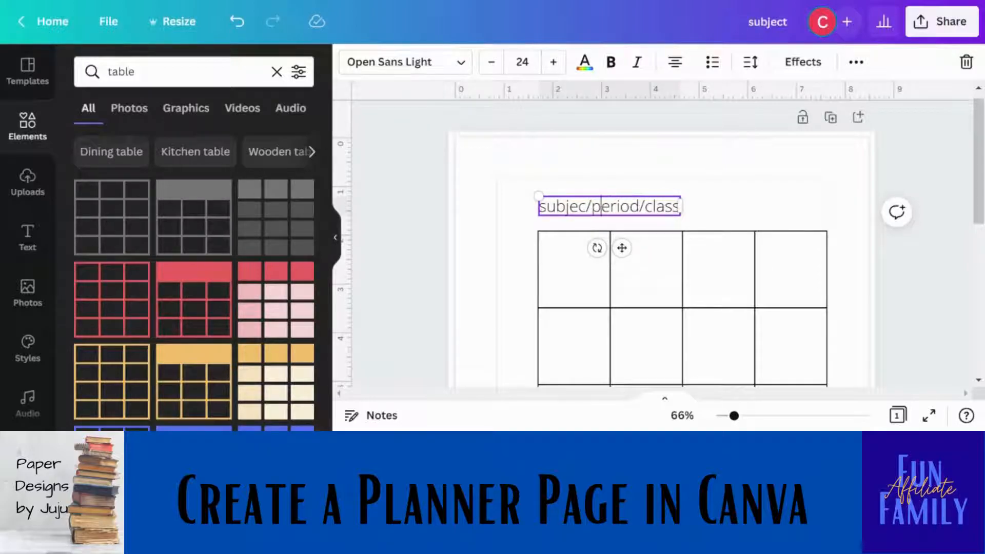
text(t)
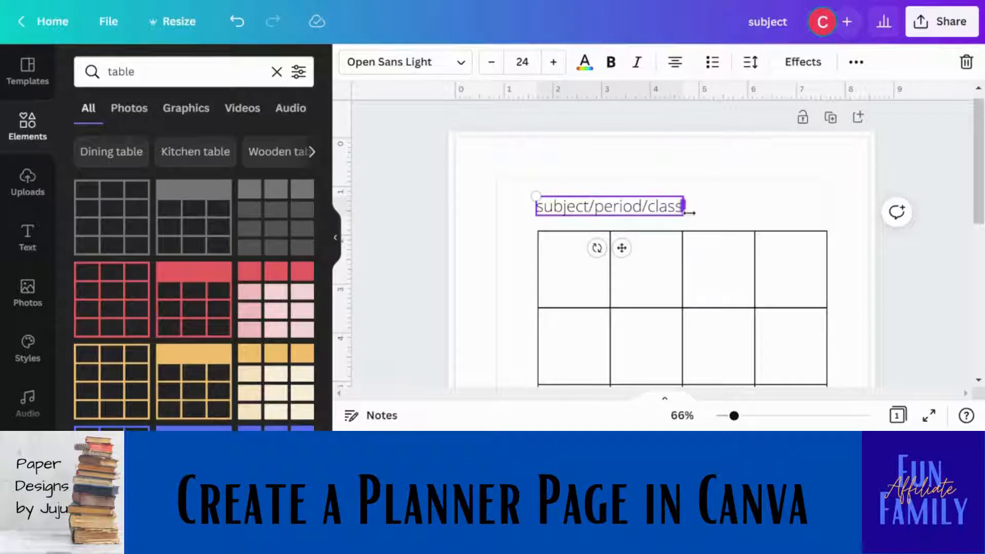
- Scale the subject/period/class heading down to a font size of 8.8
click(717, 218)
click(678, 208)
drag(682, 213, 590, 201)
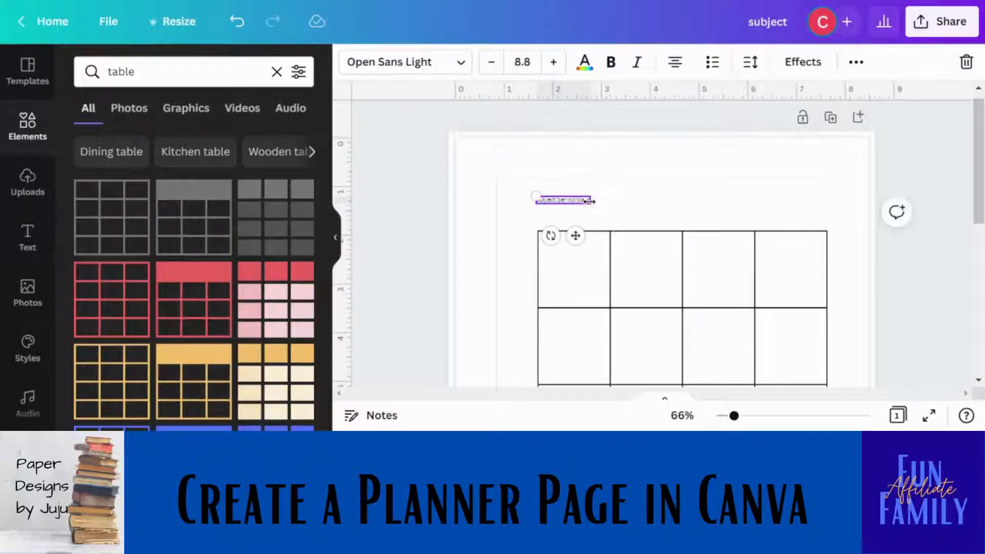
- Position the subject/period/class heading just above the table's first column, leaving a small gap to the table border
drag(578, 236, 592, 253)
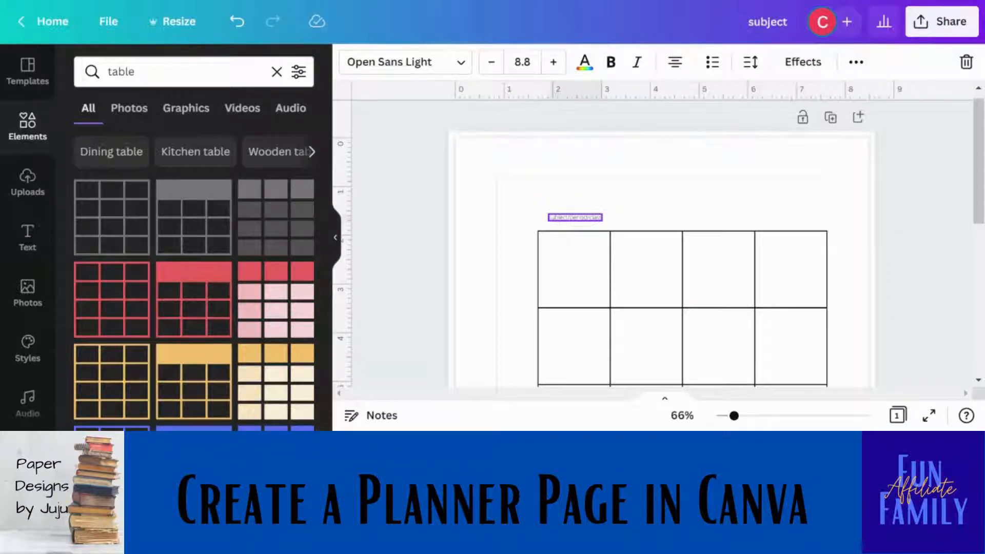
key(Down)
key(Down)
key(Down)
key(Down)
key(Down)
key(Down)
key(Down)
key(Down)
key(Down)
key(Down)
key(Down)
key(Down)
key(Down)
key(Down)
key(Down)
key(Down)
key(Down)
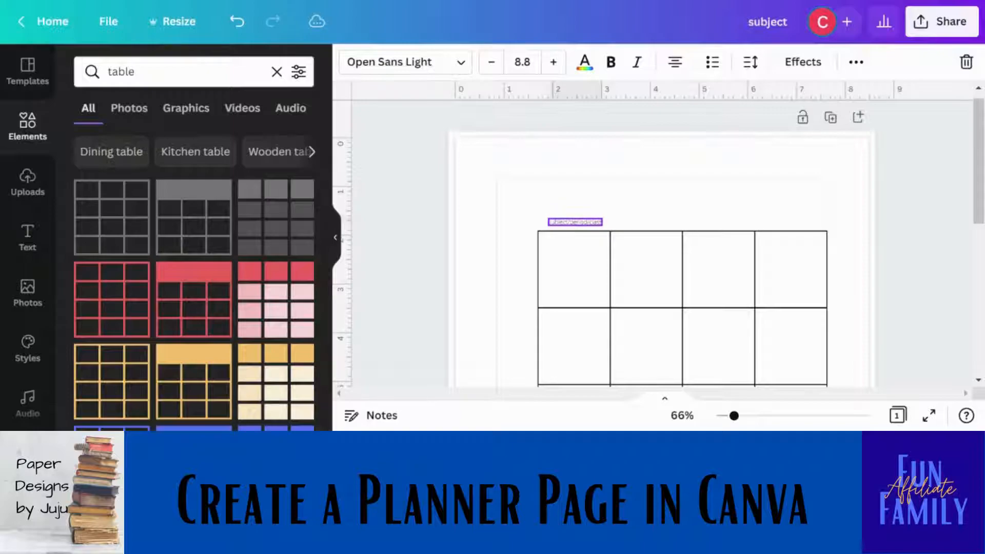
key(Up)
key(Up)
key(Up)
key(Up)
key(Up)
key(Up)
key(Up)
key(Up)
key(Up)
key(Up)
key(Up)
key(Up)
key(Up)
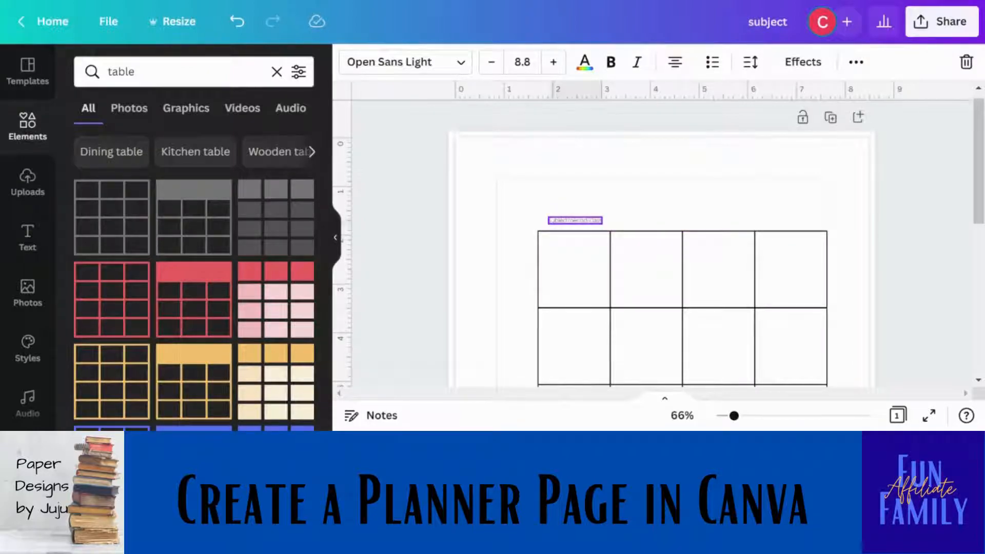
click(661, 208)
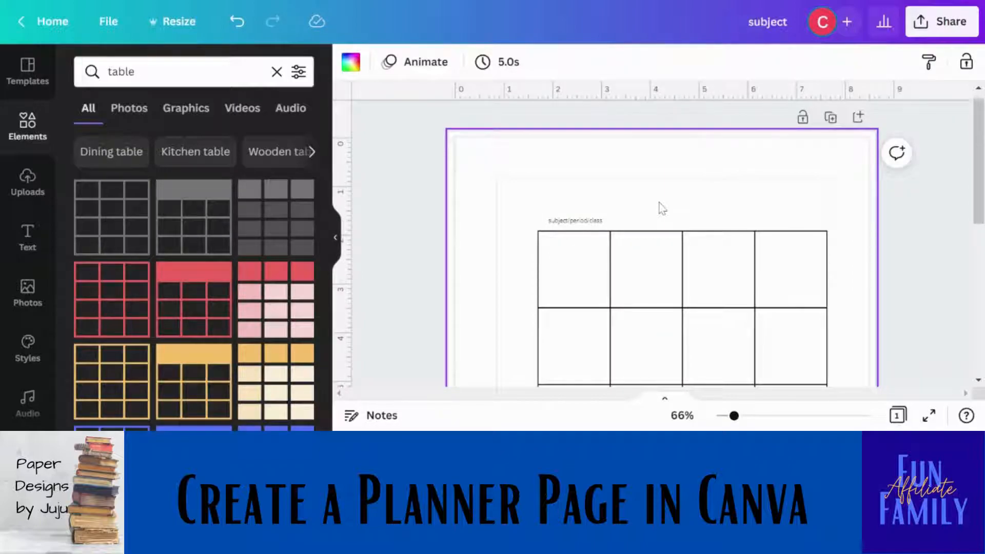
- Add a horizontal line to the page and place it directly above the subject/period/class heading
key(l)
drag(980, 160, 979, 217)
drag(725, 267, 735, 112)
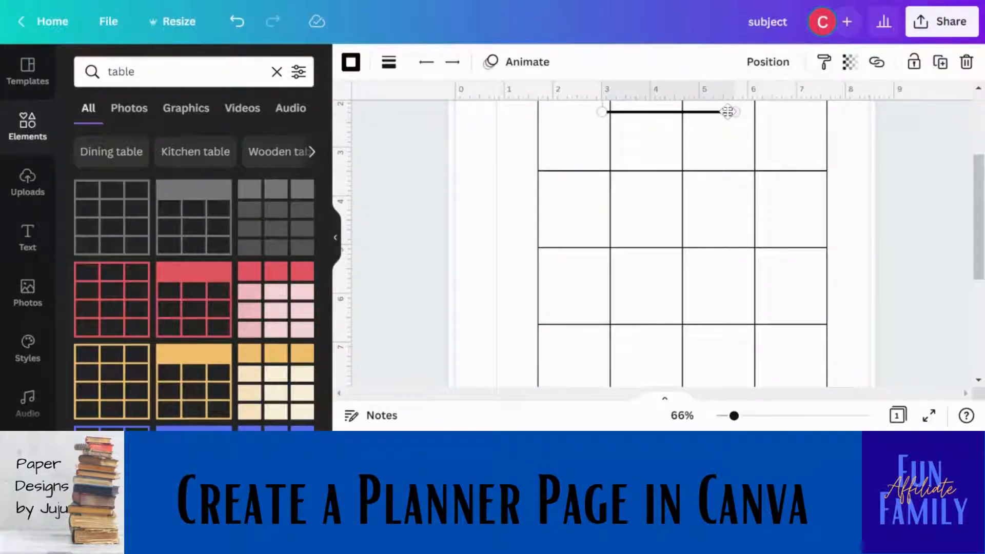
drag(980, 211, 978, 153)
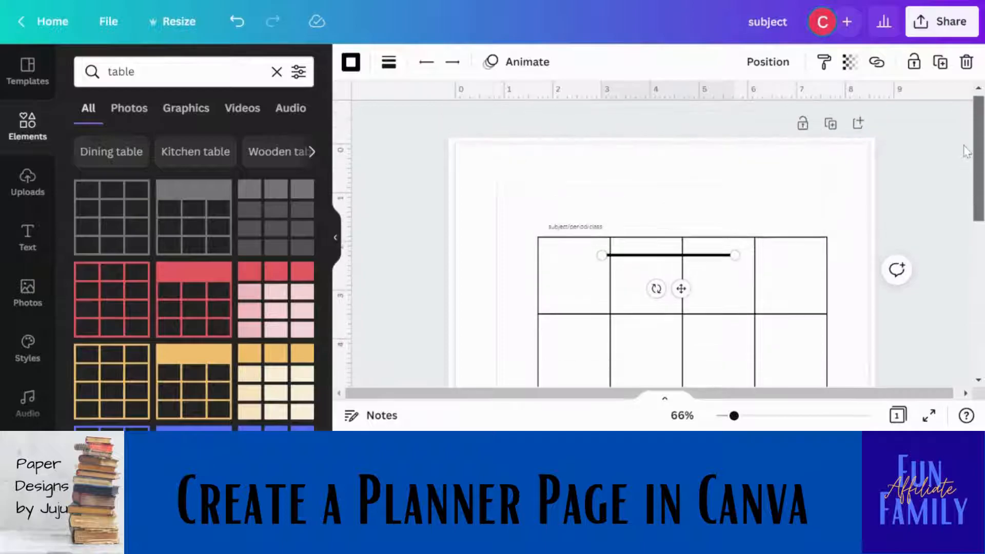
click(669, 258)
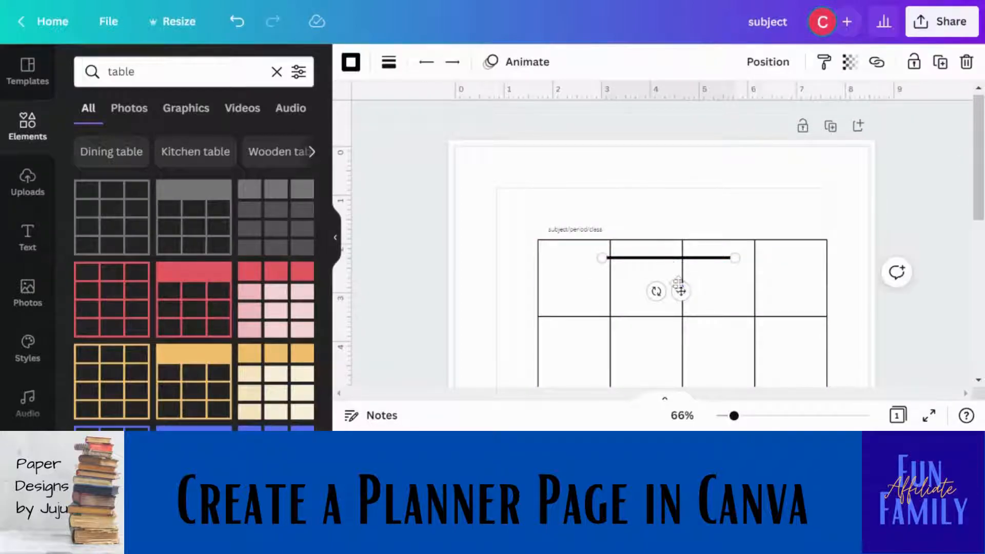
drag(681, 291, 627, 252)
- Make the line dotted with a weight of 1 and shorten it to about 1.1 in, matching the heading's width
click(389, 71)
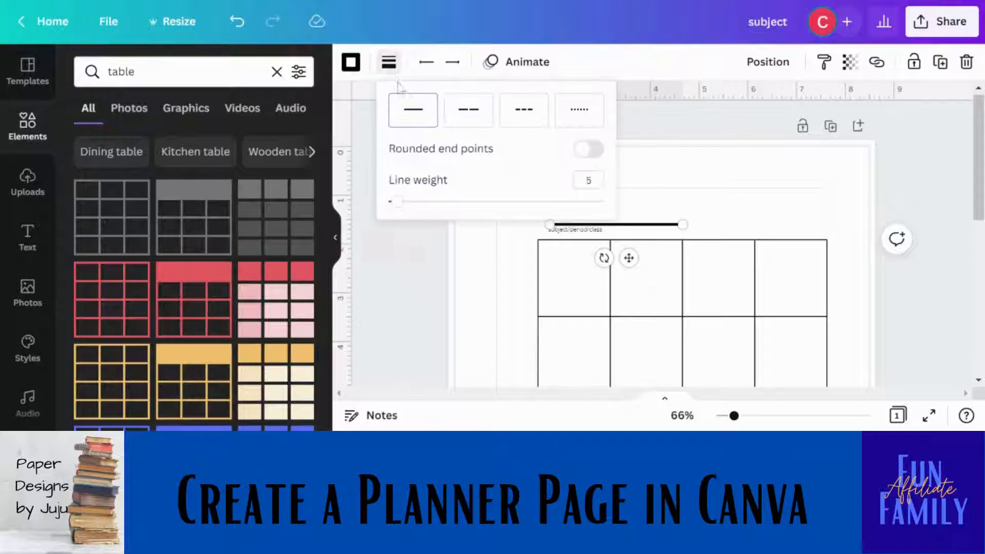
drag(400, 205, 386, 204)
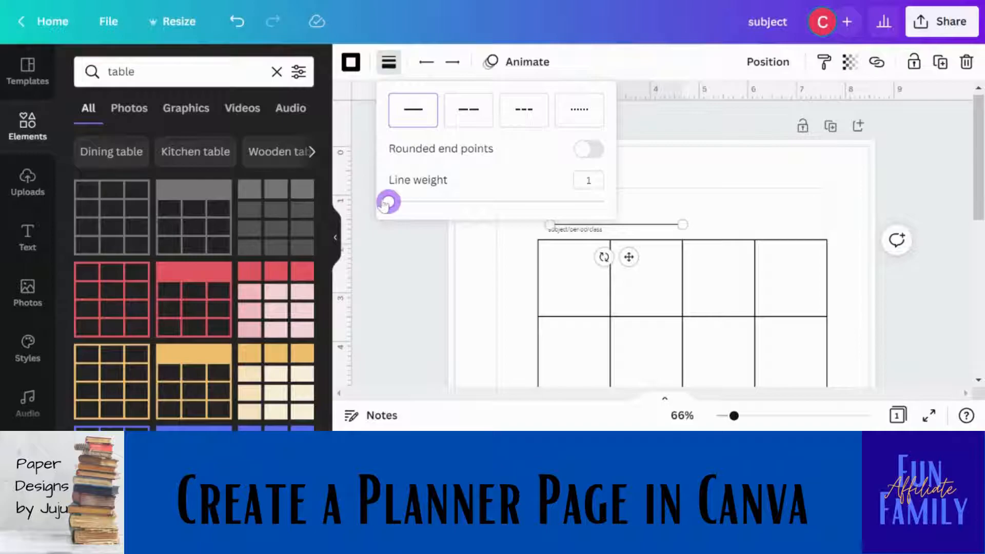
click(591, 123)
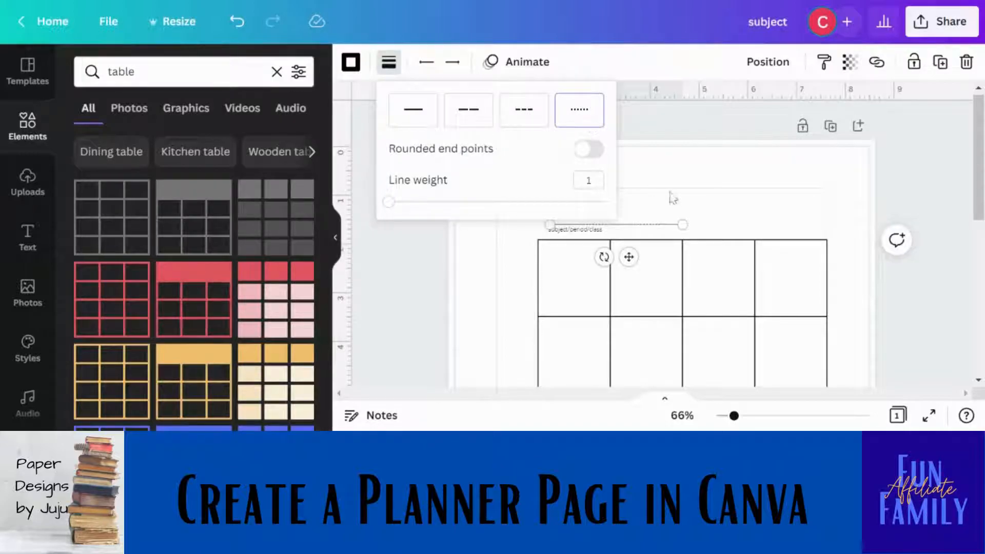
drag(682, 224, 611, 223)
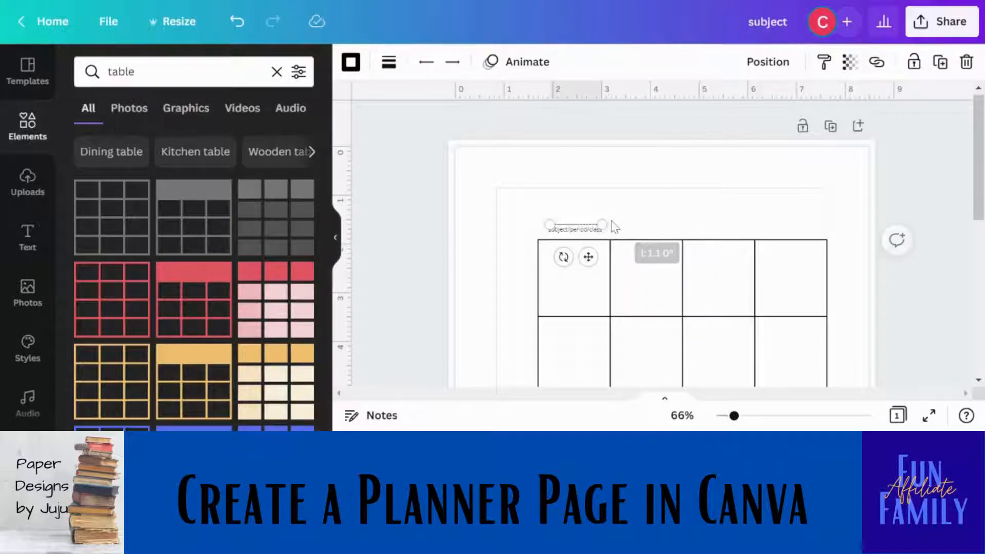
click(671, 213)
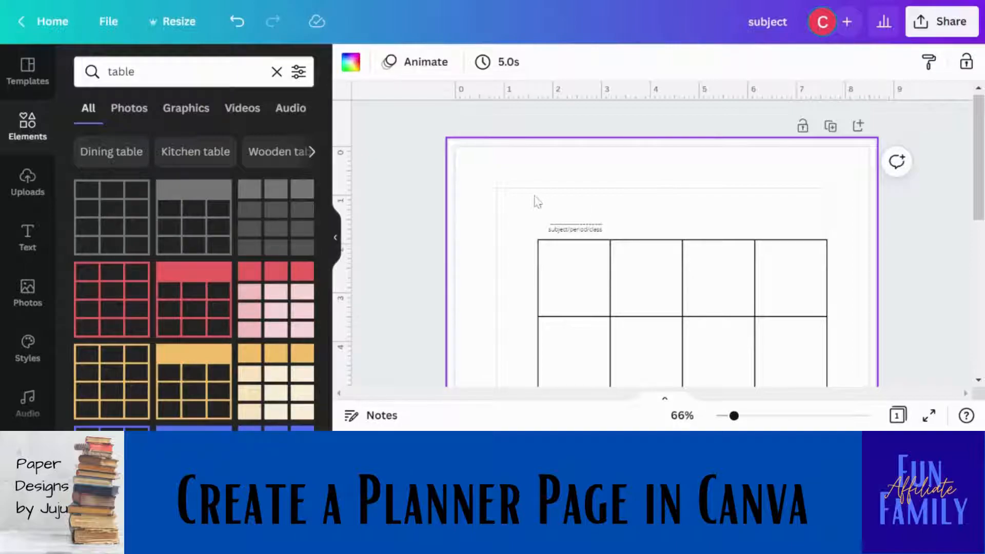
- Group the dotted line with the subject/period/class heading and move the group up slightly
drag(547, 211, 613, 242)
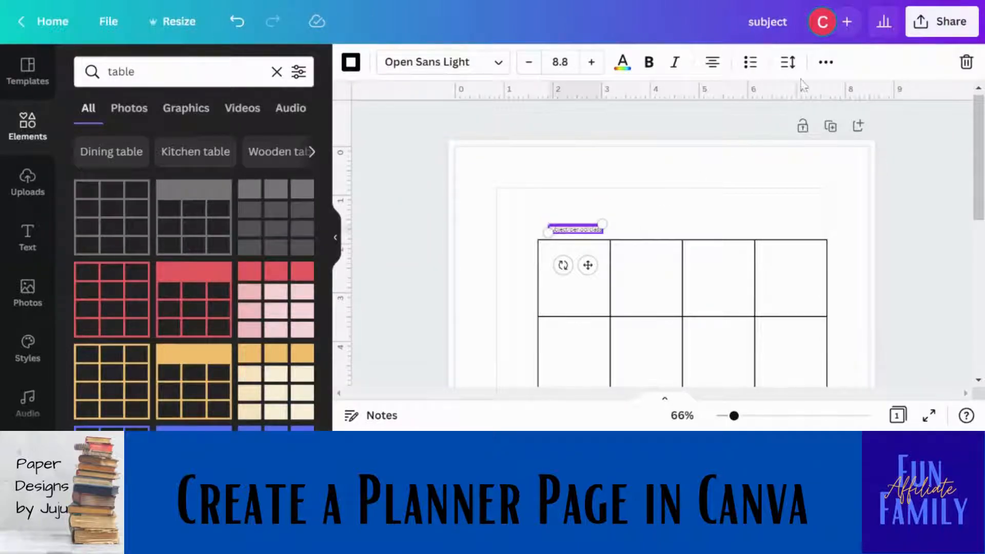
click(826, 62)
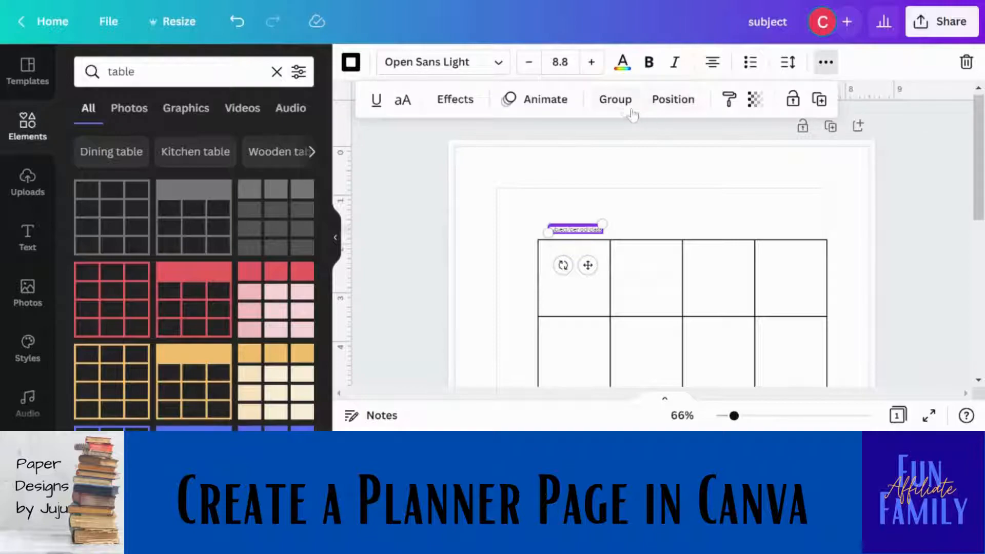
click(619, 102)
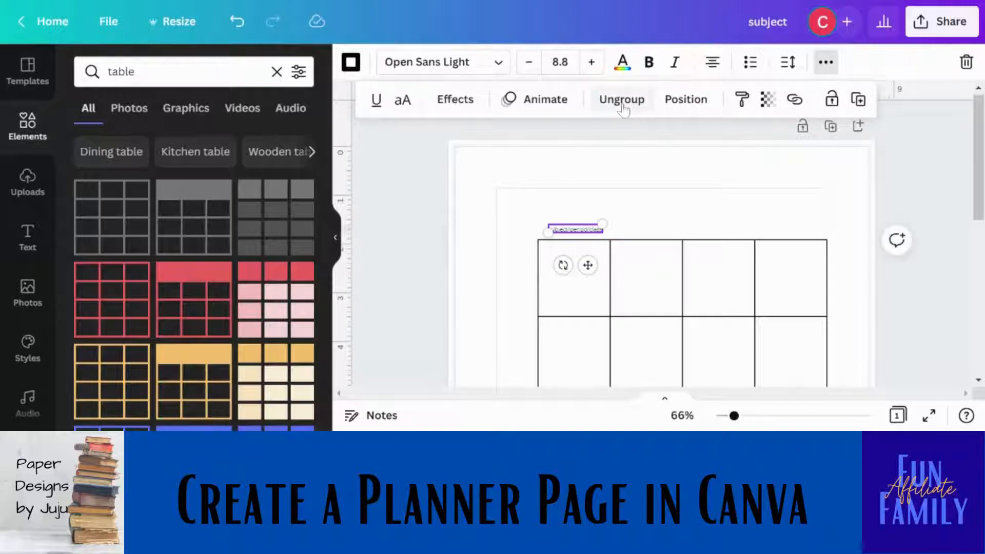
click(632, 226)
click(593, 230)
mouse_move(594, 230)
mouse_down()
mouse_move(594, 217)
mouse_move(594, 226)
mouse_up()
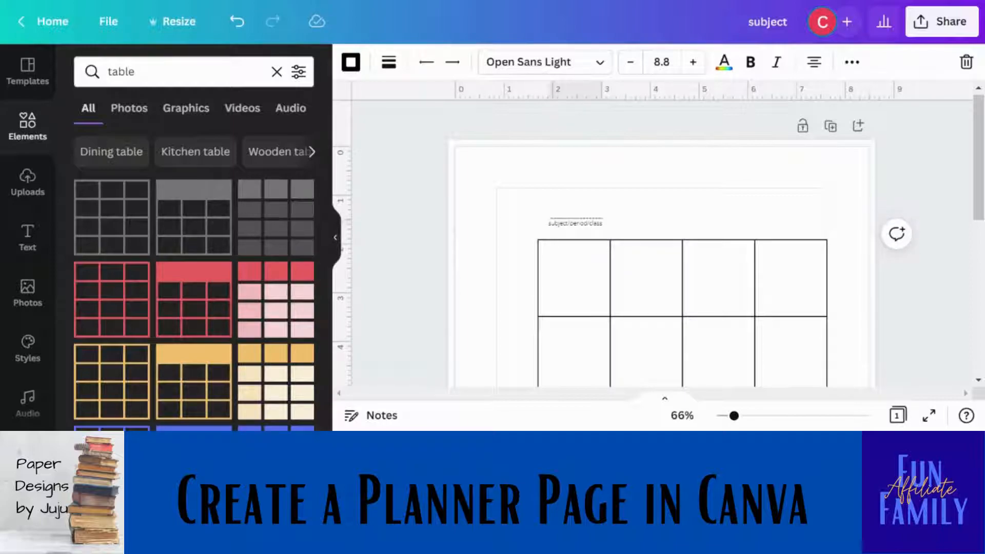
click(653, 202)
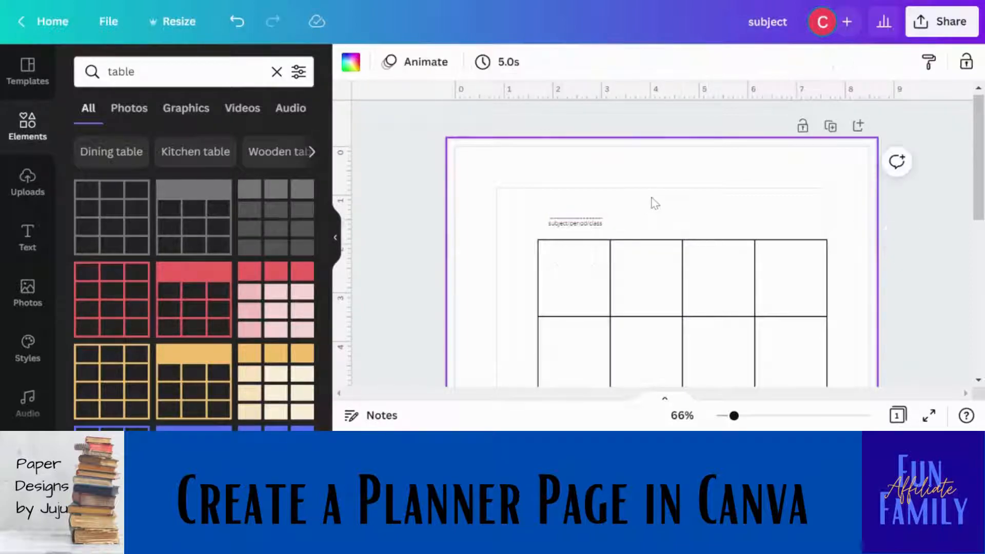
- Duplicate the grouped heading above the table's second column and lower the original so both sit at the same height
click(589, 231)
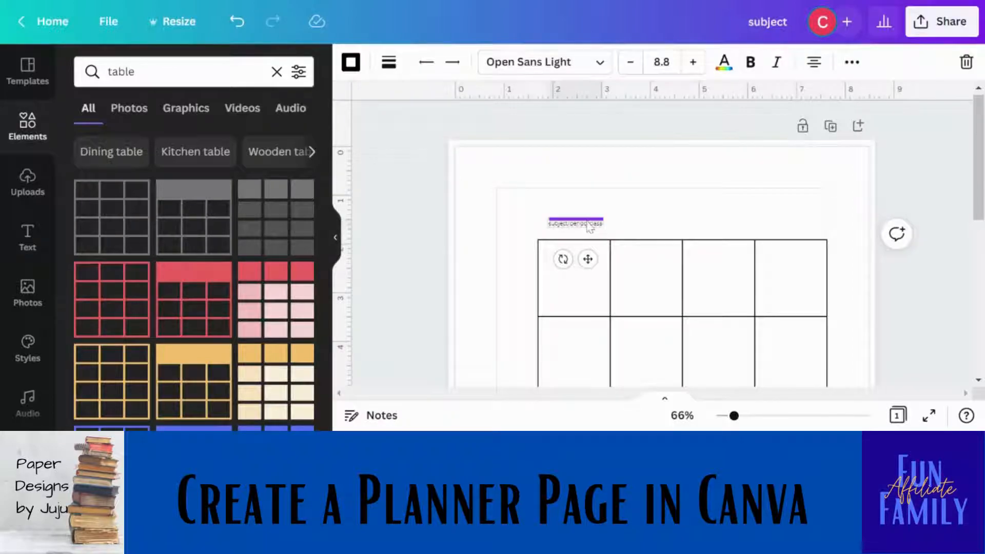
key(ctrl+d)
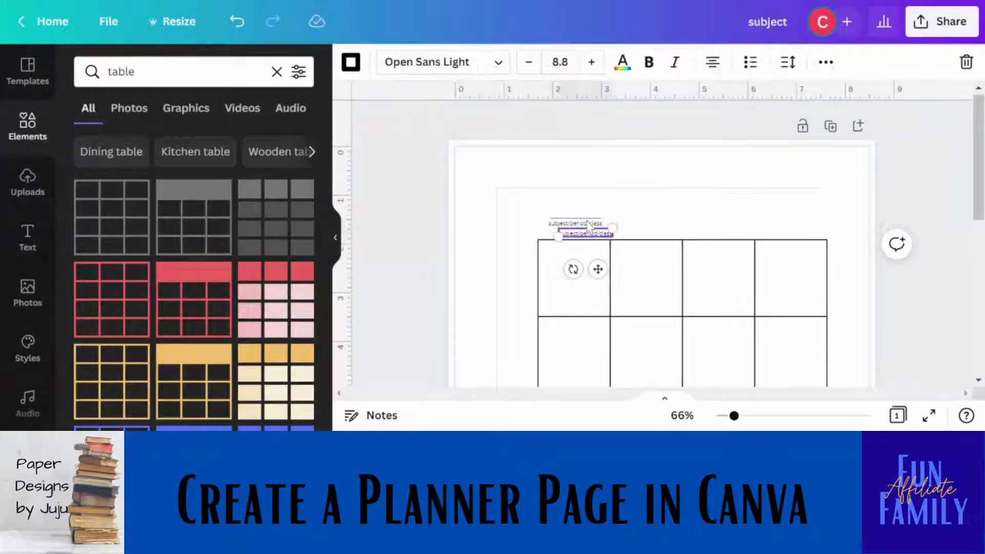
drag(597, 268, 662, 263)
key(Down)
key(Down)
key(Up)
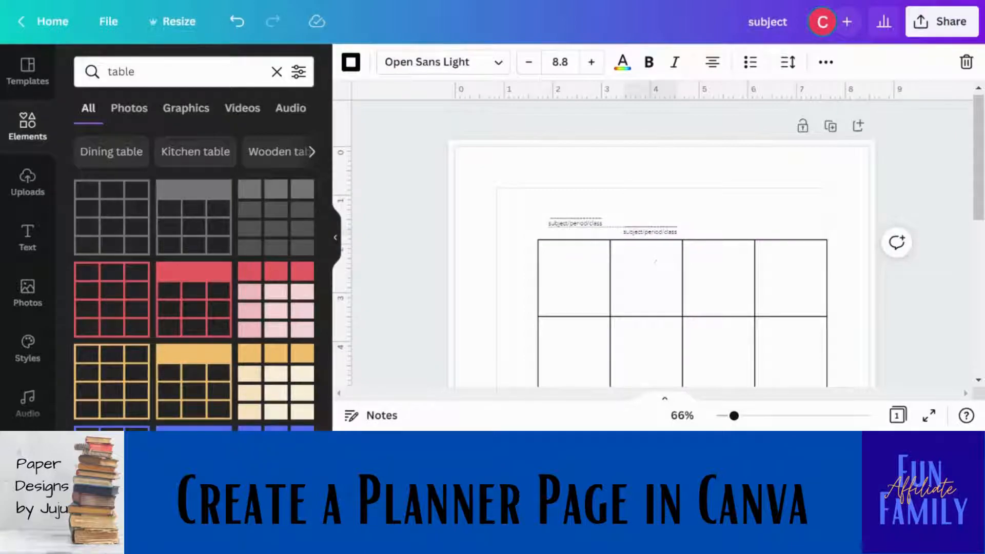
click(588, 218)
drag(588, 218, 590, 227)
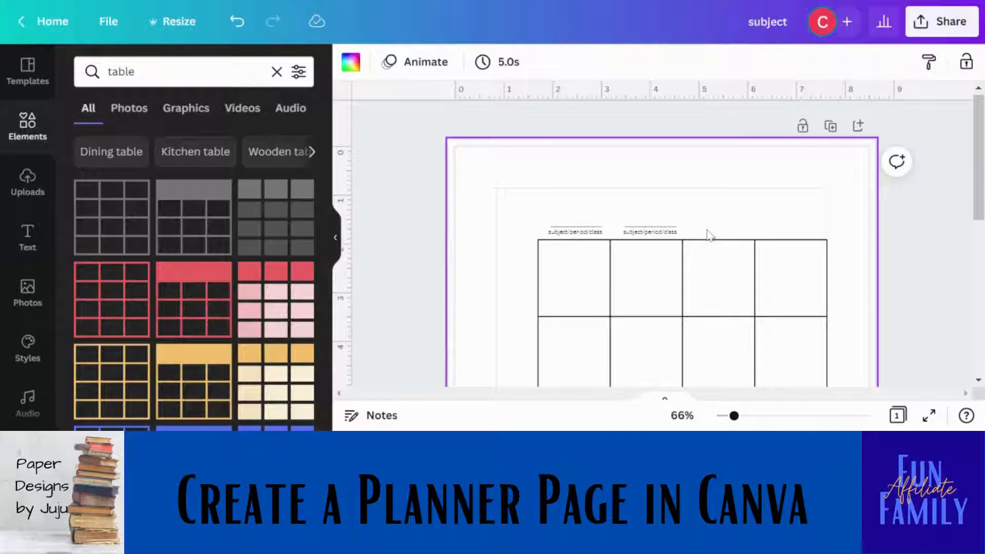
- Paste another copy of the grouped heading and place it above the table's third column, level with the other two
key(ctrl+v)
key(shift+Right)
key(shift+Right)
key(shift+Right)
key(shift+Right)
key(shift+Right)
key(shift+Right)
key(shift+Right)
key(shift+Right)
key(shift+Right)
key(shift+Right)
key(shift+Right)
key(shift+Right)
key(shift+Right)
key(shift+Right)
key(shift+Right)
key(shift+Right)
key(shift+Right)
key(shift+Right)
key(shift+Right)
key(shift+Right)
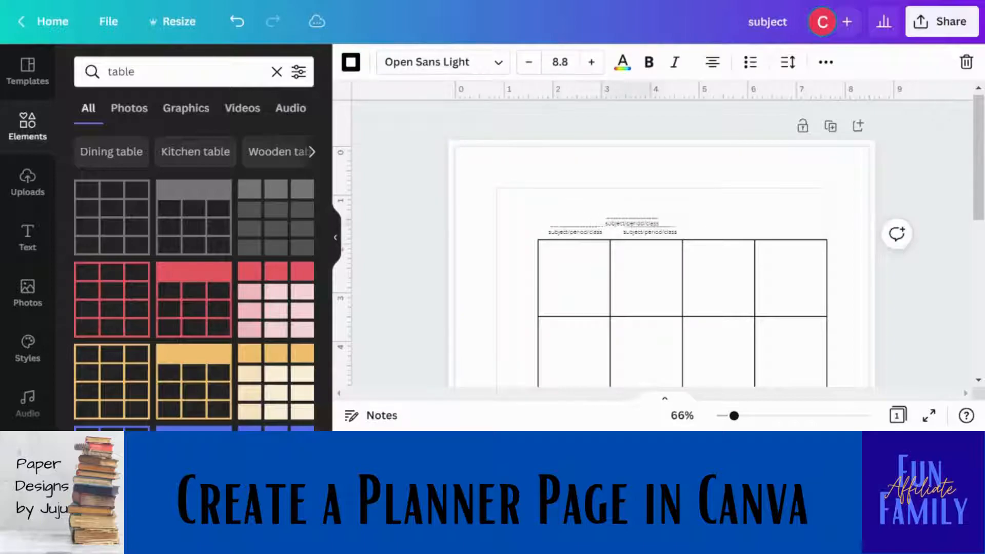
key(Down)
key(Down)
key(Down)
key(Down)
key(Down)
key(Down)
key(Down)
key(Down)
key(Down)
key(Down)
key(Down)
key(Down)
key(Down)
key(Down)
key(Down)
key(Down)
key(Down)
key(Right)
key(Right)
key(Right)
key(Right)
key(Right)
key(Right)
key(Right)
key(Right)
key(Right)
key(Right)
key(Right)
key(Right)
key(Right)
key(Right)
key(Right)
key(Right)
key(Right)
key(Right)
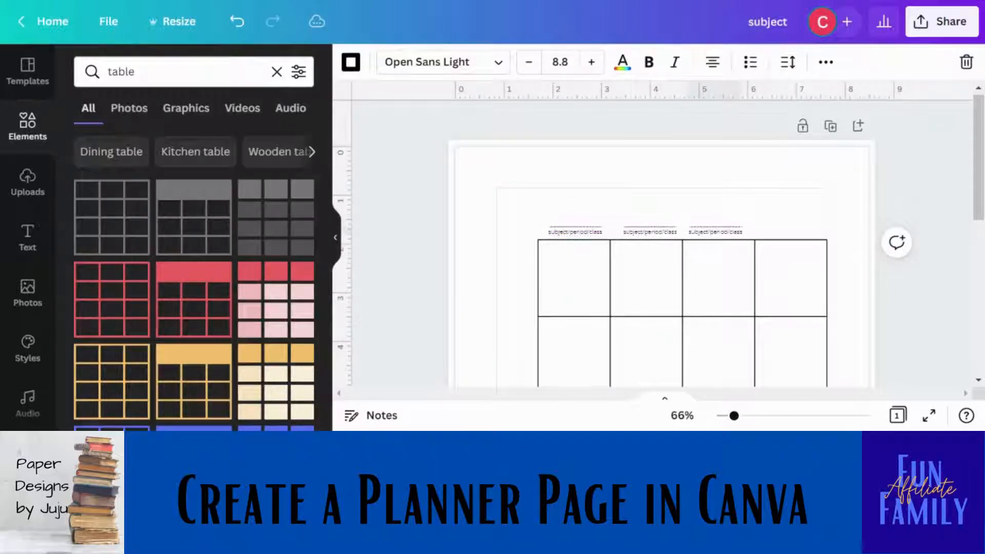
- Paste another copy of the grouped heading and place it above the table's fourth column, level with the other three
key(ctrl+v)
key(shift+Right)
key(shift+Right)
key(shift+Right)
key(shift+Right)
key(shift+Right)
key(shift+Right)
key(shift+Right)
key(shift+Right)
key(shift+Right)
key(shift+Right)
key(shift+Right)
key(shift+Right)
key(shift+Right)
key(shift+Right)
key(shift+Right)
key(shift+Right)
key(shift+Right)
key(shift+Right)
key(shift+Right)
key(shift+Right)
key(shift+Right)
key(shift+Right)
key(shift+Right)
key(shift+Right)
key(shift+Right)
key(shift+Right)
key(shift+Right)
key(shift+Right)
key(shift+Right)
key(shift+Right)
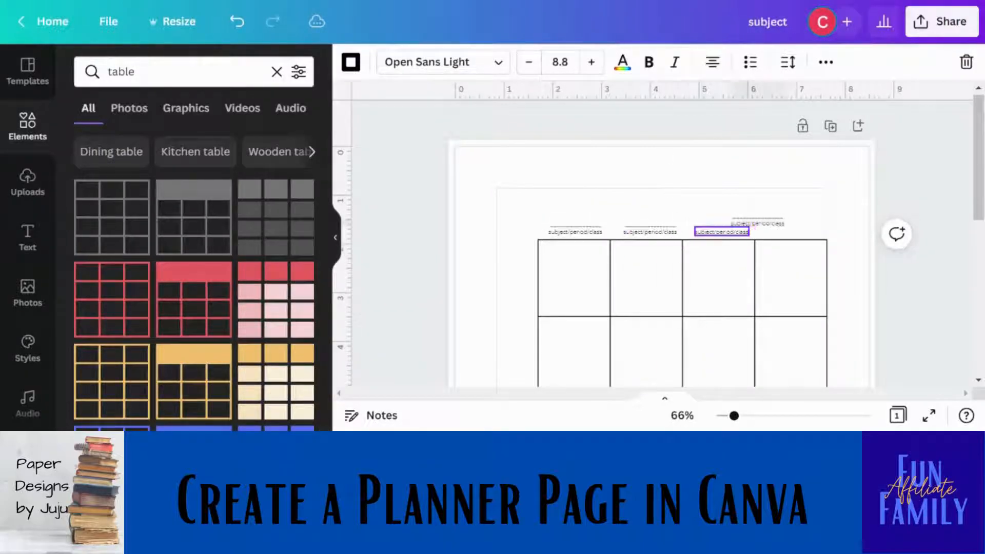
key(Down)
key(Down)
key(Down)
key(Down)
key(Down)
key(Down)
key(Down)
key(Down)
key(Down)
key(Down)
key(Down)
key(Down)
key(Down)
key(Down)
key(Down)
key(Down)
key(Down)
key(Down)
key(Down)
key(Down)
key(Down)
key(Down)
key(Down)
key(Down)
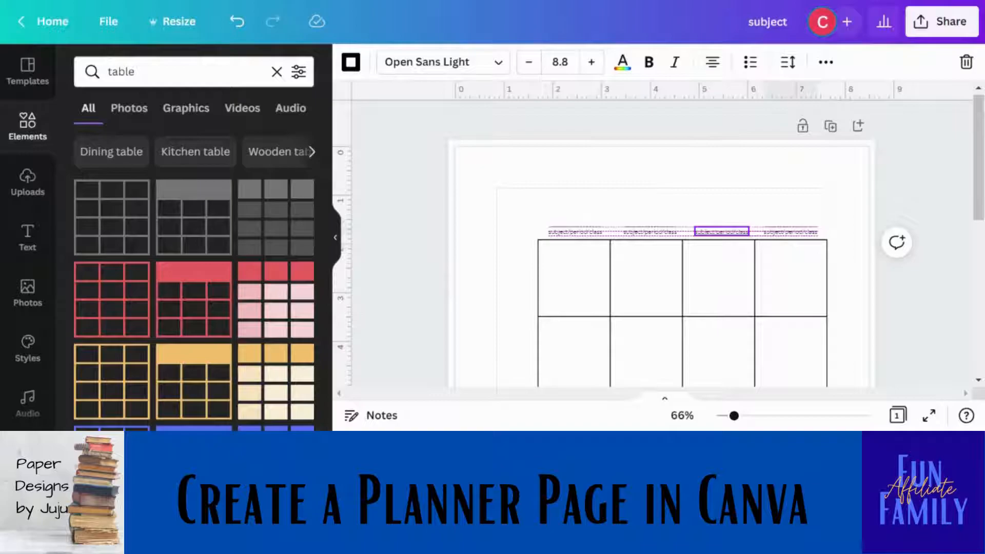
click(676, 197)
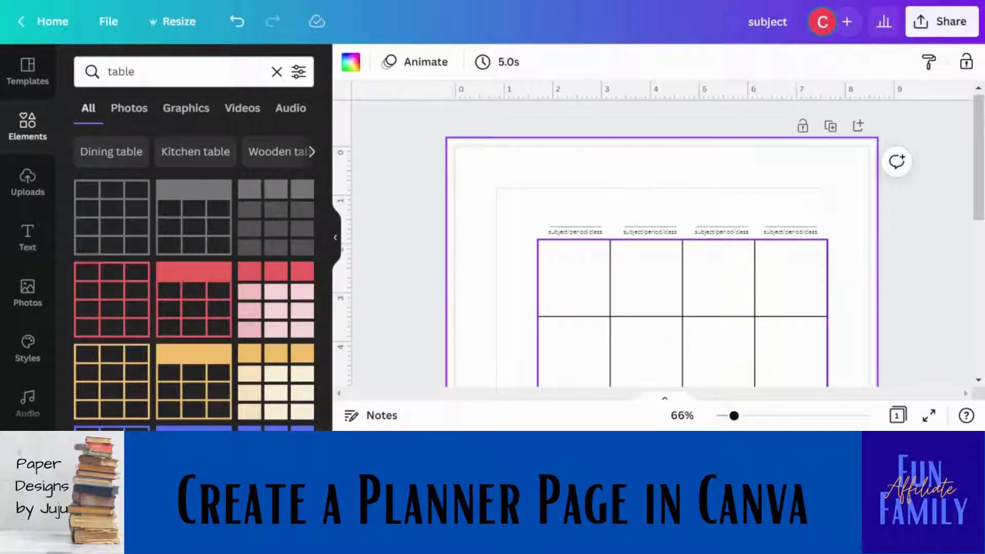
- Add a text box reading MON with one letter per line and place it just outside the table's first row
scroll(586, 135, down, 3)
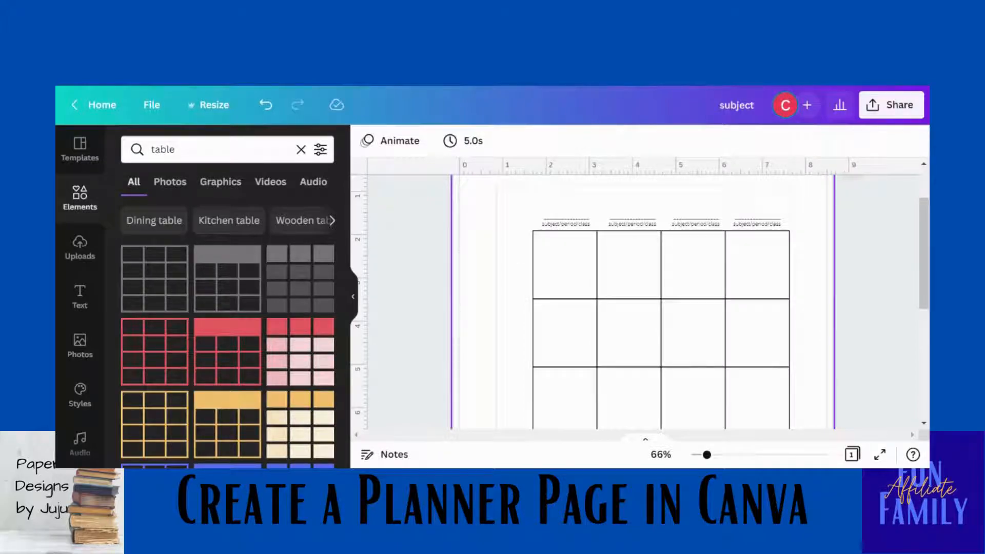
key(t)
drag(654, 326, 555, 304)
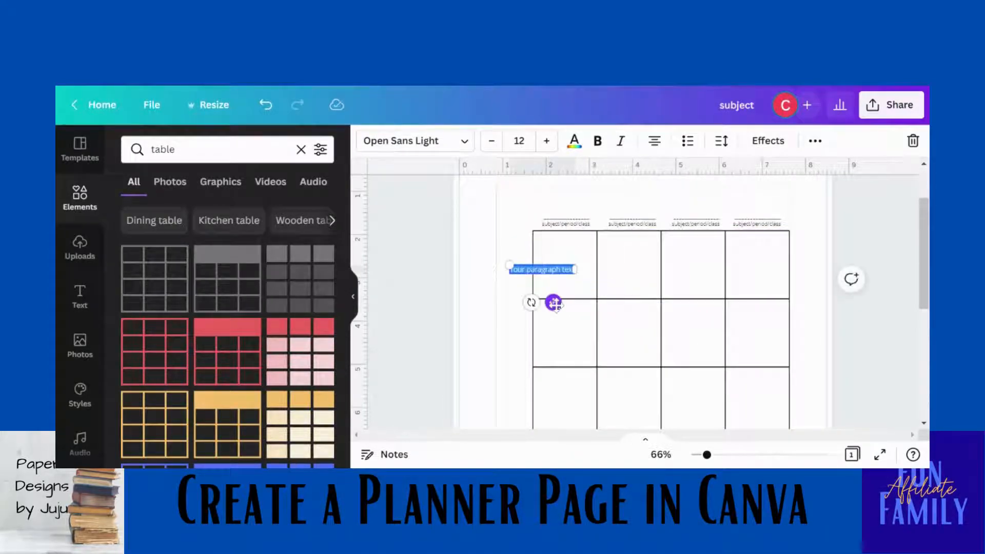
key(BackSpace)
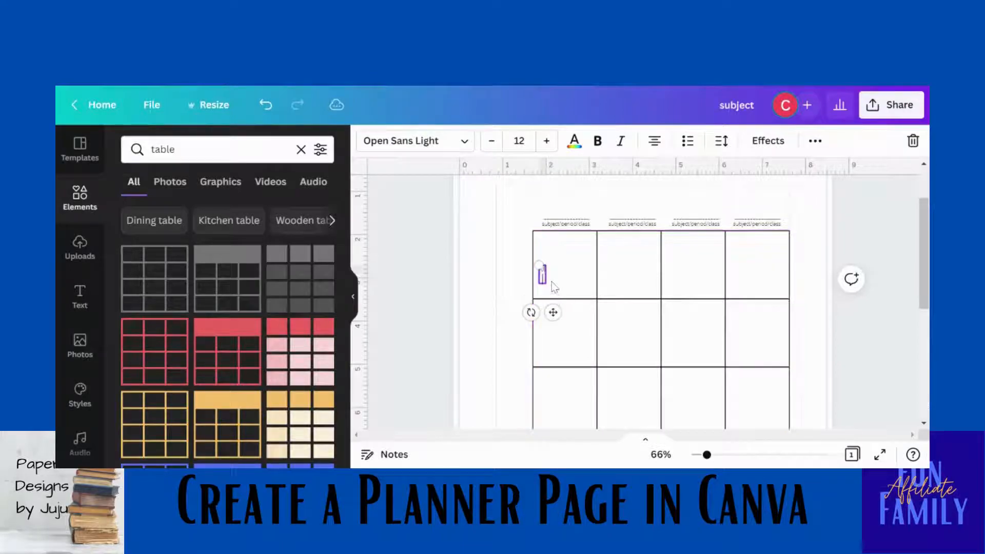
text(M O)
key(Return)
text(N)
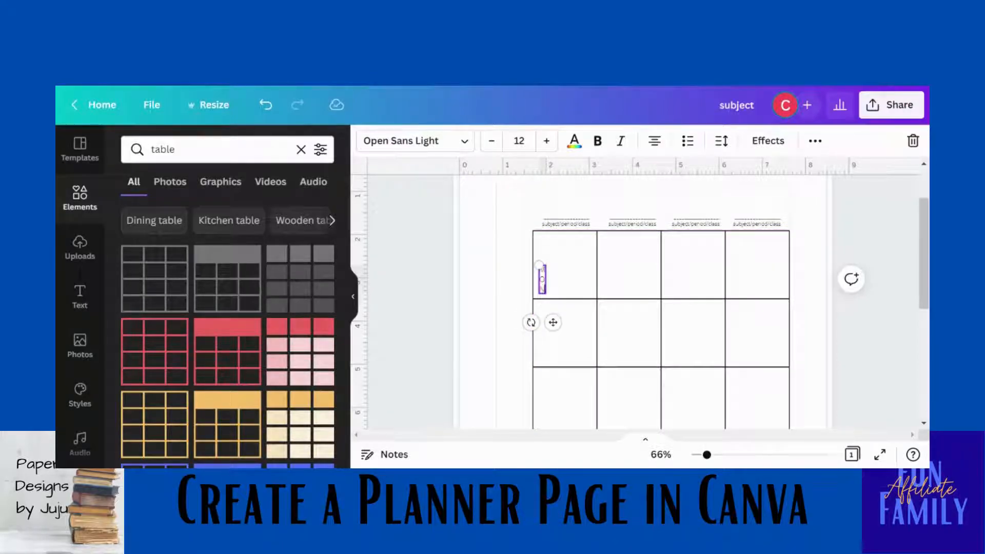
drag(551, 318, 523, 293)
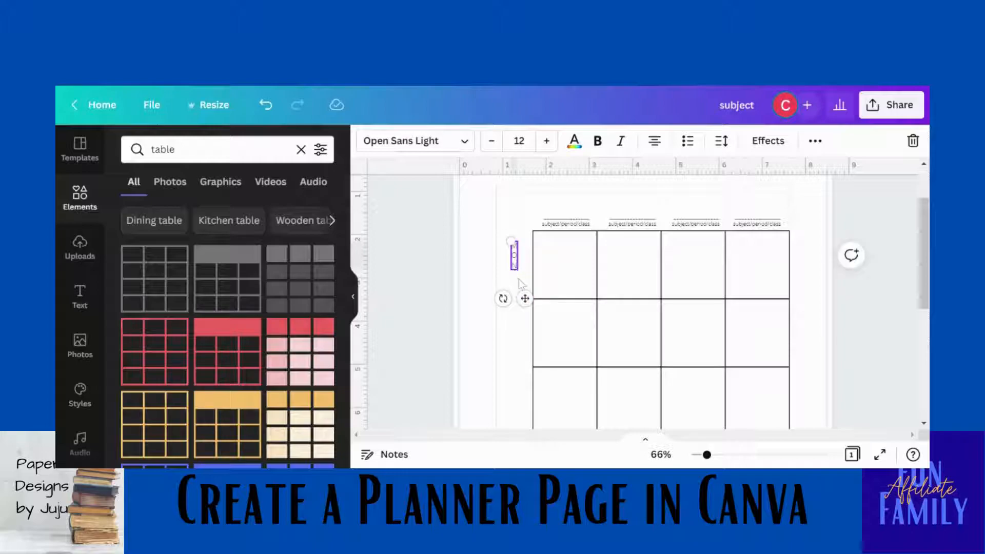
click(519, 282)
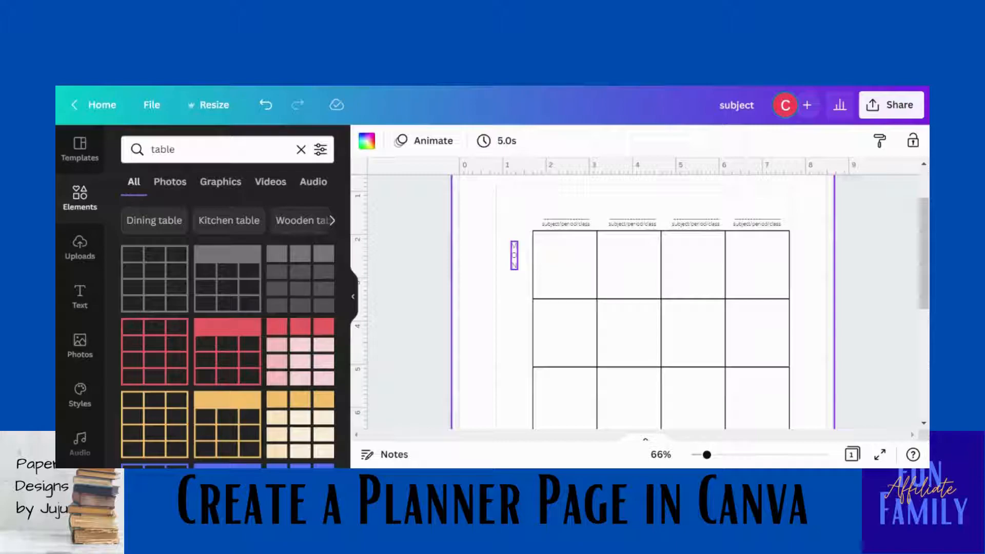
- Duplicate the vertical MON label and align the copy beneath it, beside the table's second row
click(515, 264)
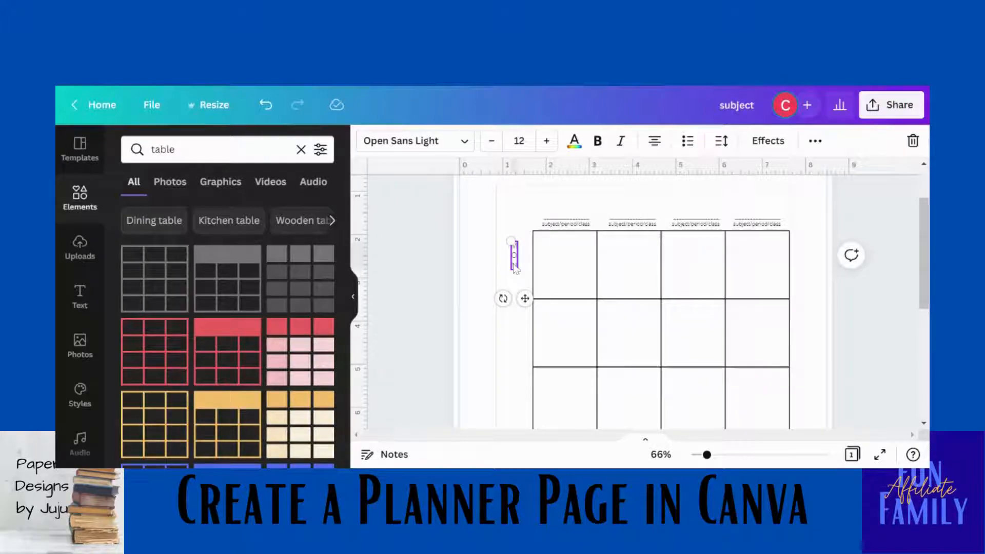
key(ctrl+d)
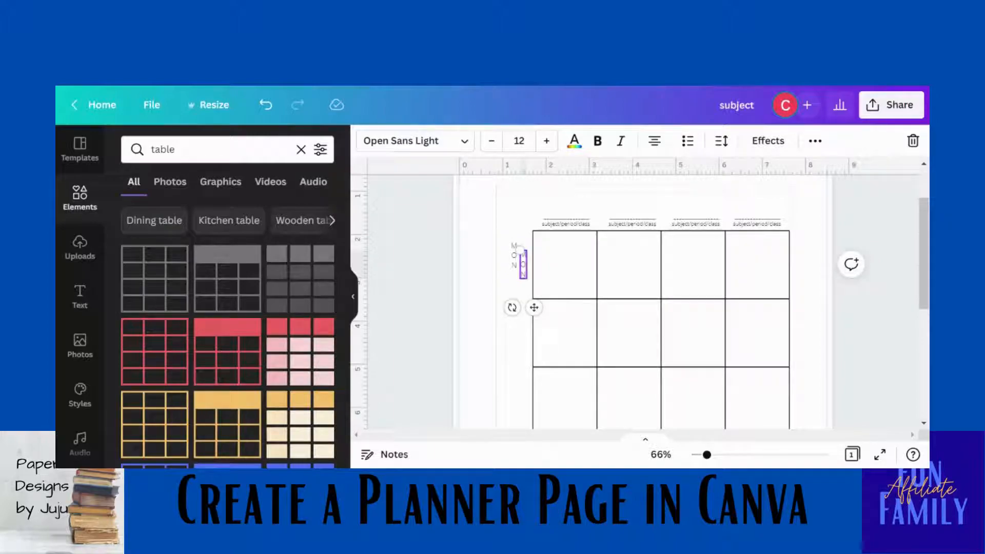
drag(534, 308, 529, 368)
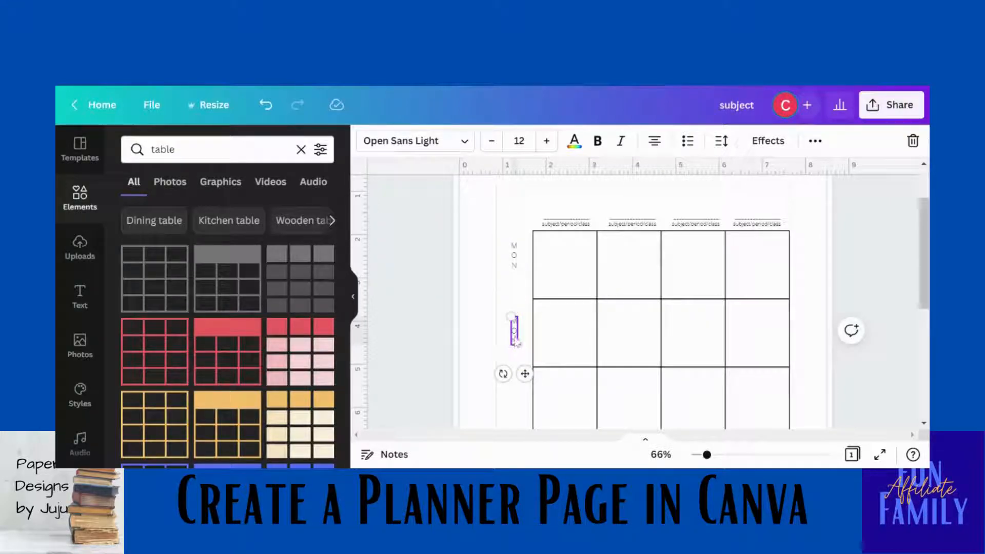
- Rewrite the label beside the second row as TUES, with one letter per line
key(BackSpace)
key(BackSpace)
key(Delete)
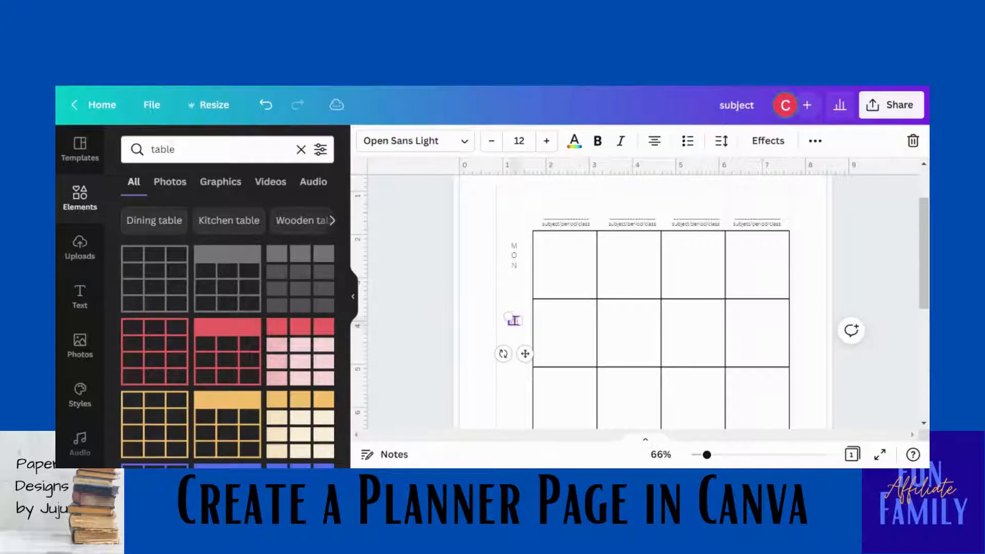
key(BackSpace)
text(TU)
key(Return)
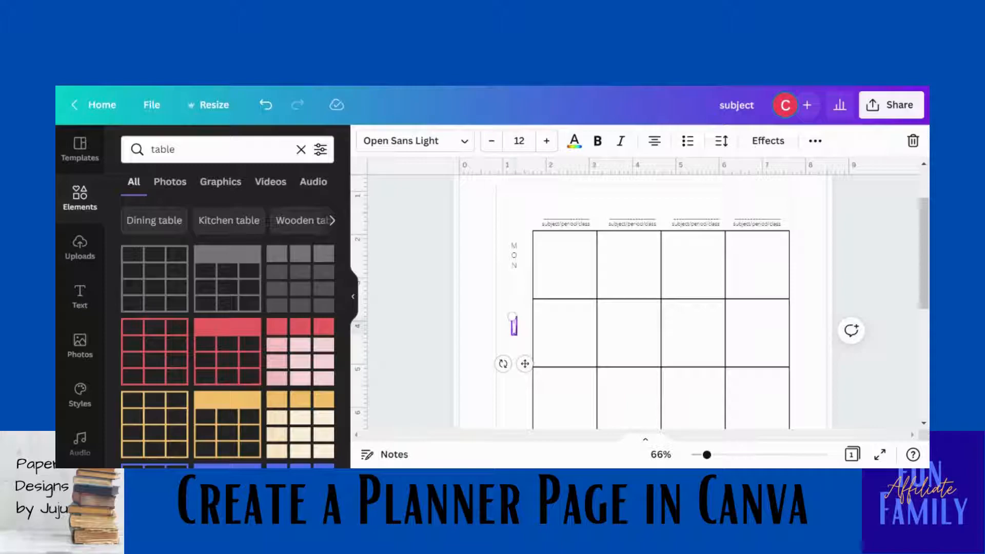
text(U)
key(Return)
key(BackSpace)
key(BackSpace)
key(Return)
text(E)
key(Return)
text(S)
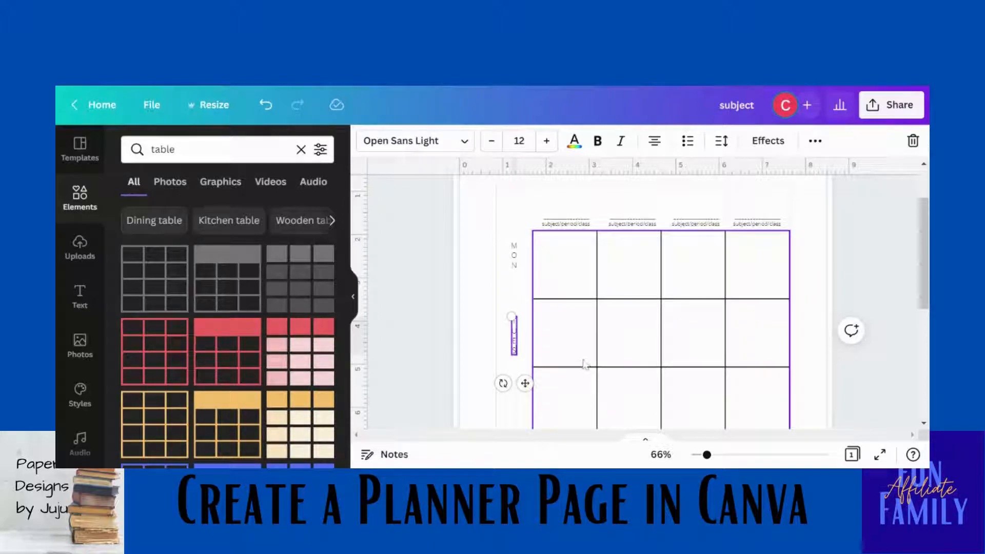
click(514, 387)
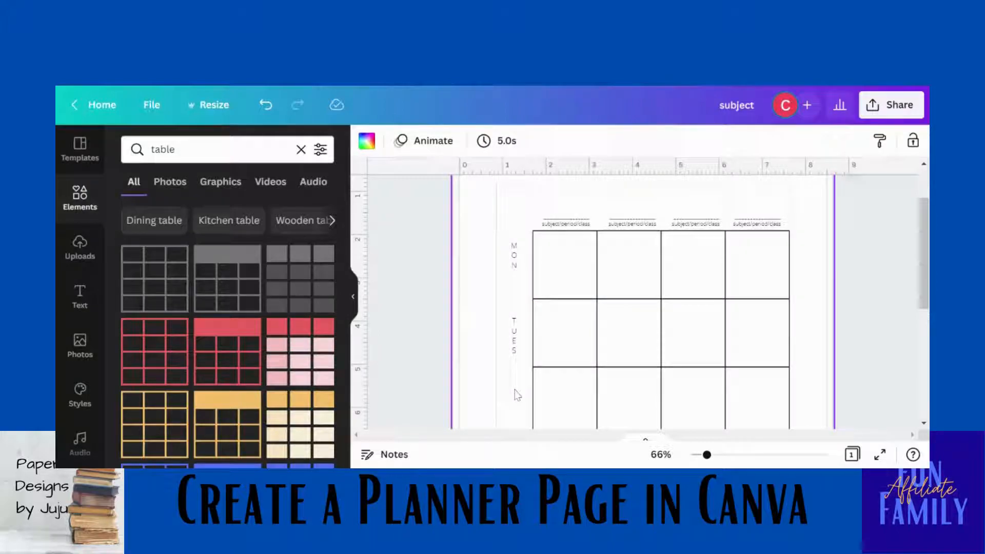
- Paste another copy of the MON label beside the table's third row and rewrite it vertically as WED
key(ctrl+v)
drag(535, 307, 531, 446)
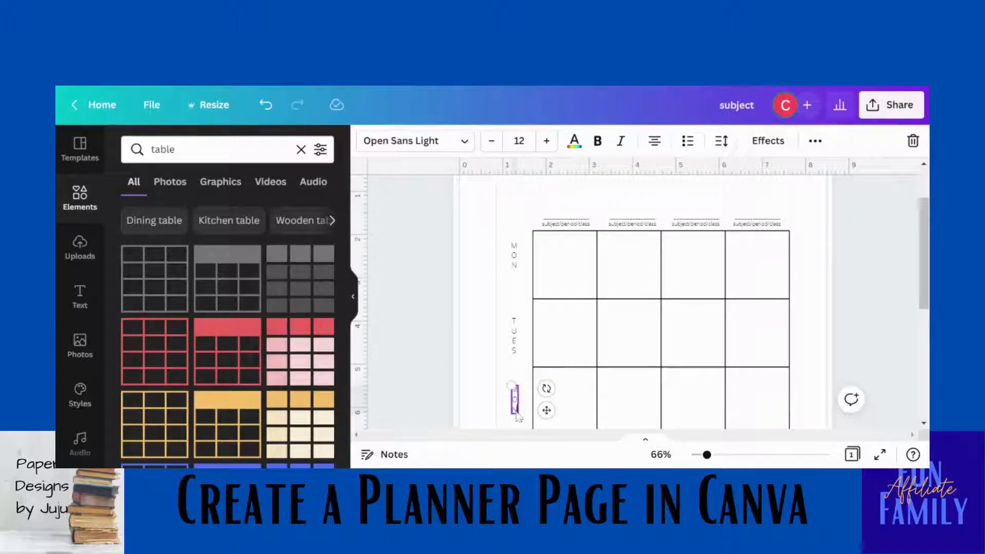
key(BackSpace)
key(BackSpace)
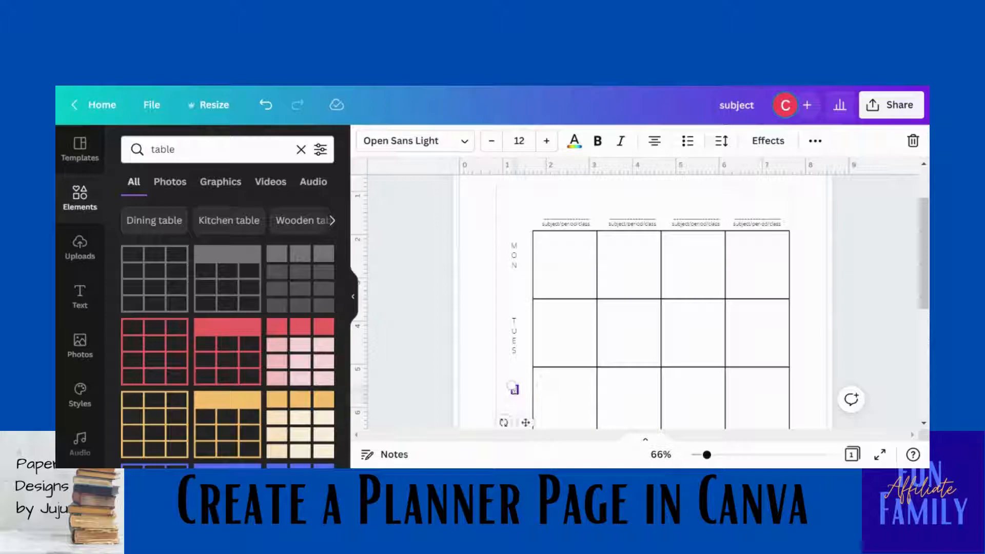
key(BackSpace)
text(WED)
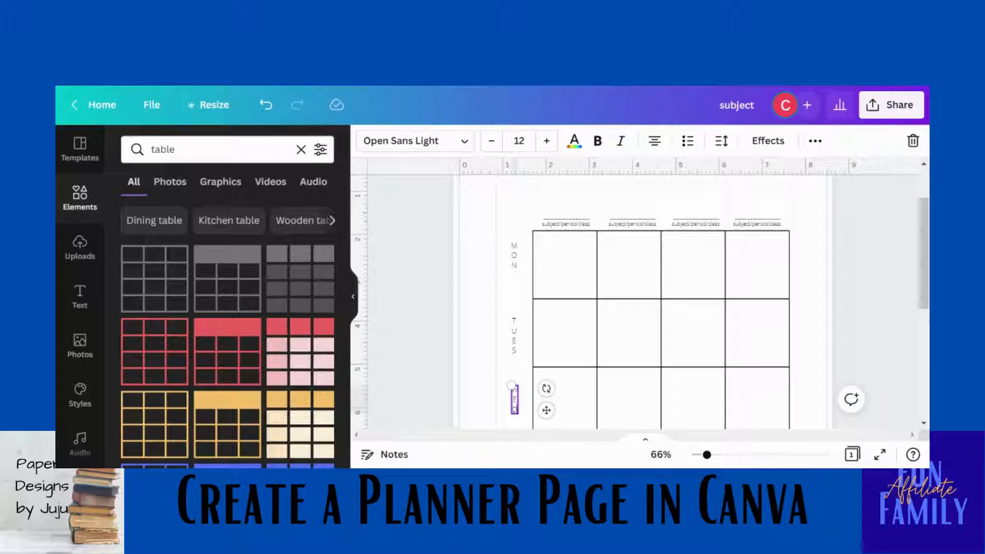
click(545, 359)
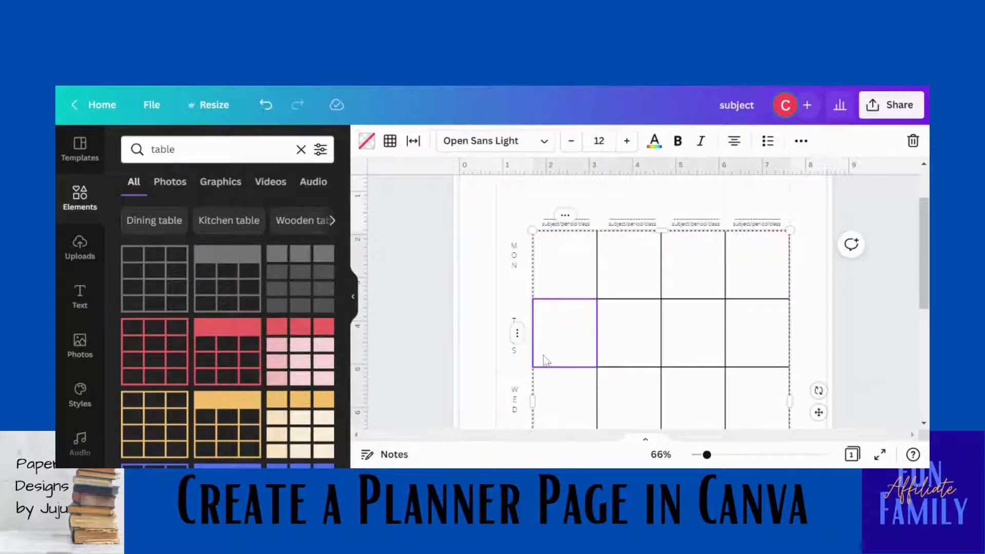
- Paste a further copy of the MON label and position it beside the table's fourth row, in line with WED
key(ctrl+v)
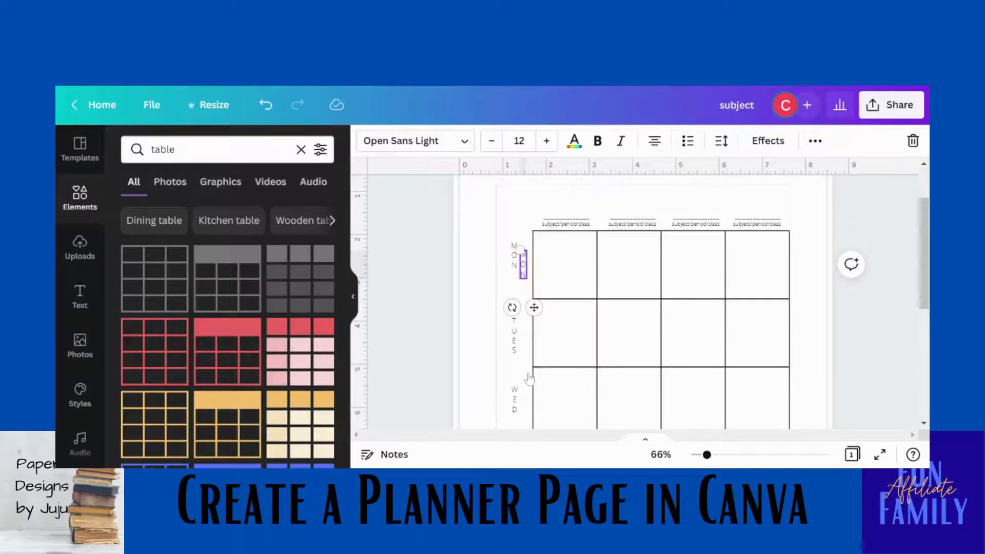
drag(534, 308, 524, 493)
drag(925, 296, 924, 382)
click(875, 377)
click(518, 237)
drag(518, 237, 515, 260)
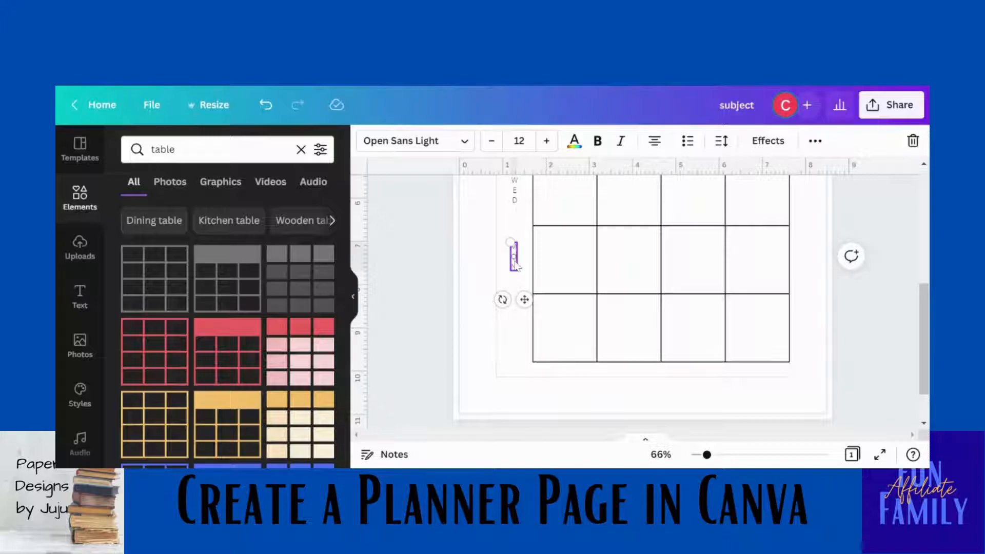
- Rewrite the label beside the fourth row as THUR, with one letter per line
key(BackSpace)
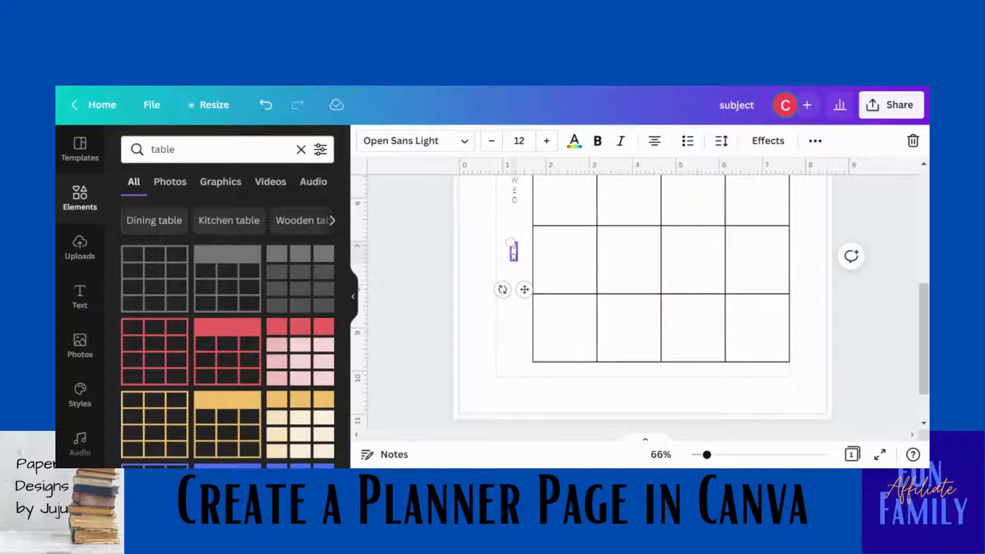
key(BackSpace)
key(BackSpace)
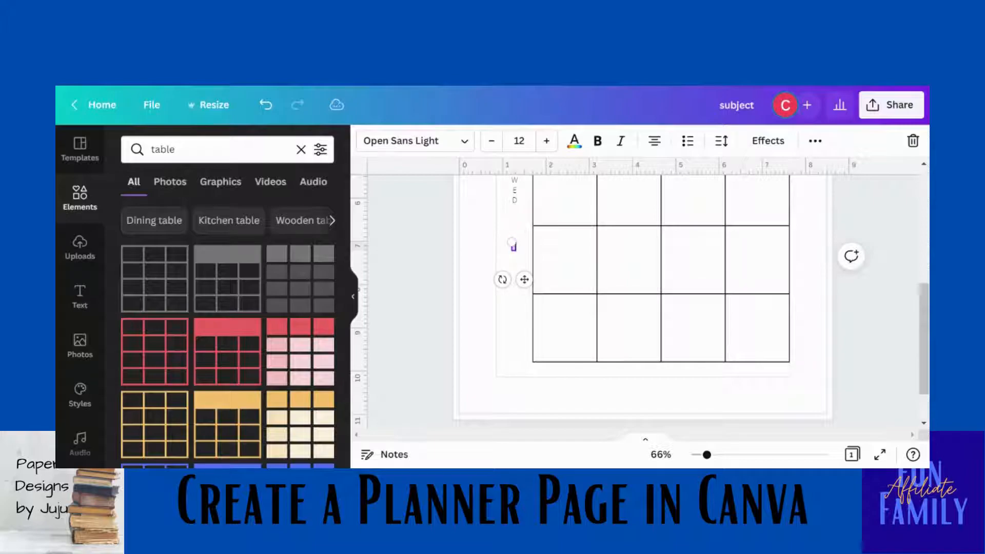
key(Return)
text(H)
key(Return)
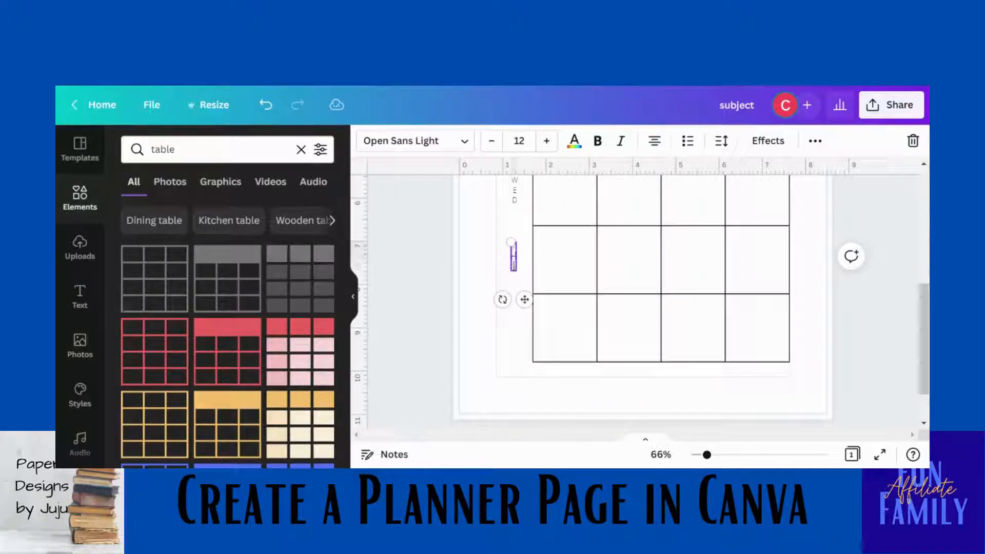
text(U)
key(Return)
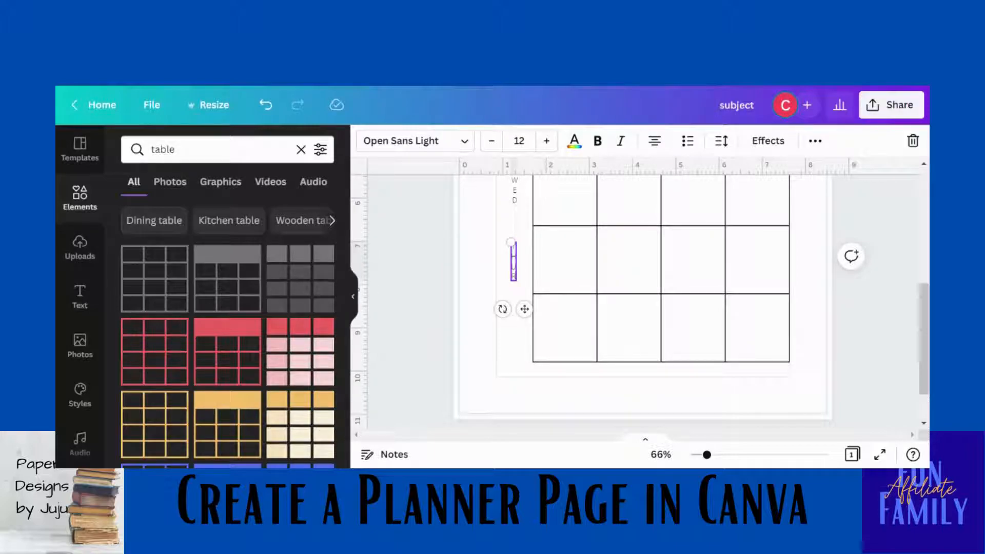
click(524, 357)
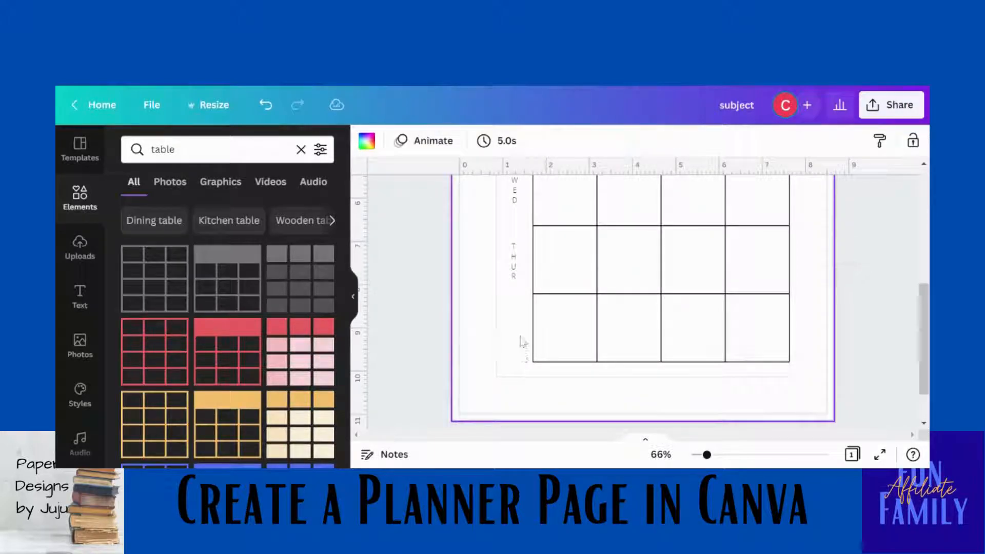
- Add a vertical FRI label beside the table's fifth row from a pasted MON copy, and raise the THUR and FRI labels slightly
key(ctrl+v)
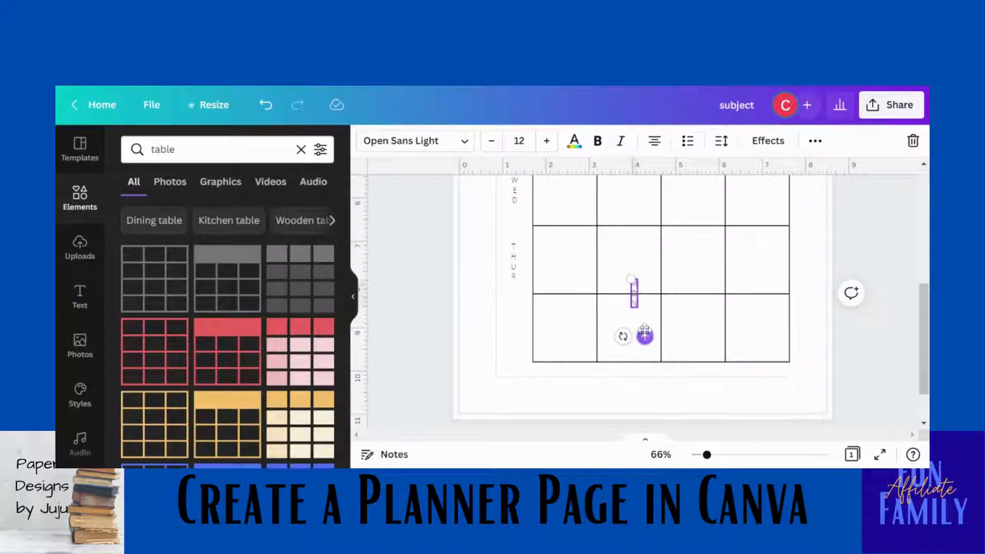
drag(643, 330, 528, 364)
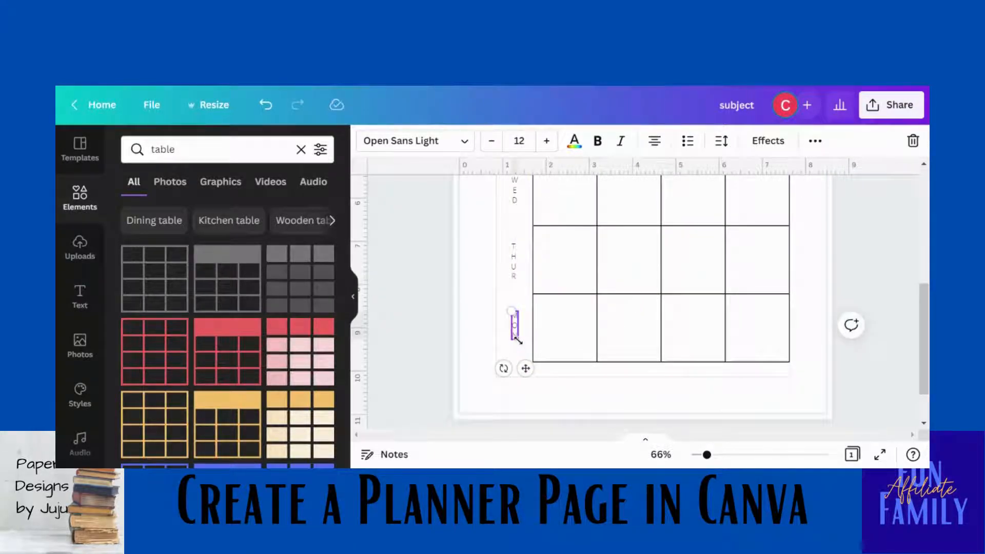
mouse_move(516, 341)
mouse_down()
mouse_move(515, 321)
mouse_move(515, 339)
mouse_up()
drag(513, 281, 515, 280)
click(522, 336)
drag(519, 336, 513, 331)
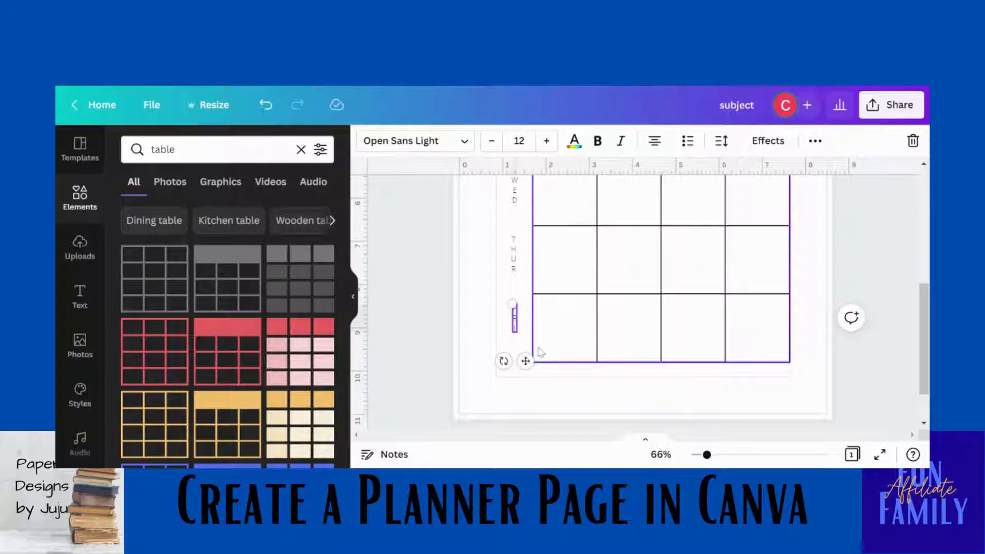
click(559, 356)
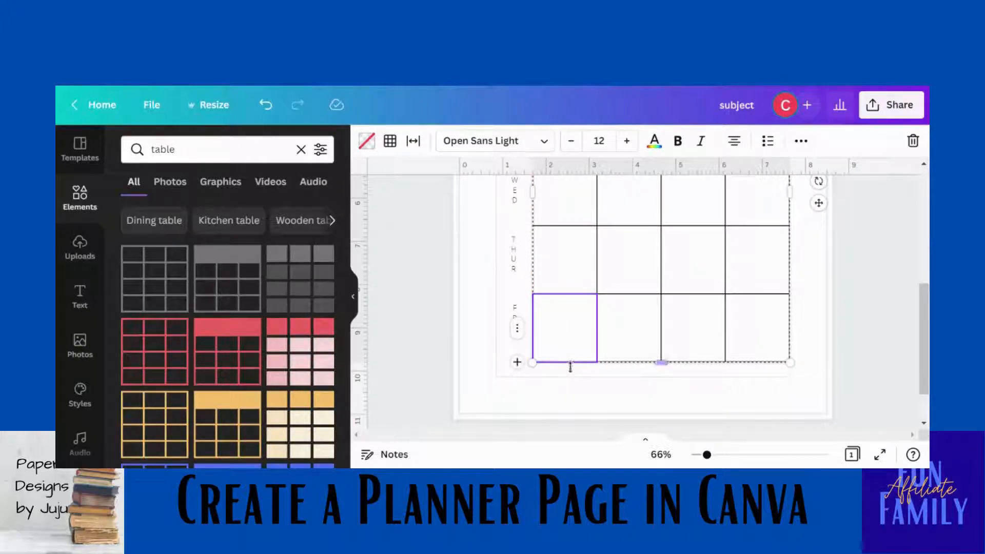
click(572, 393)
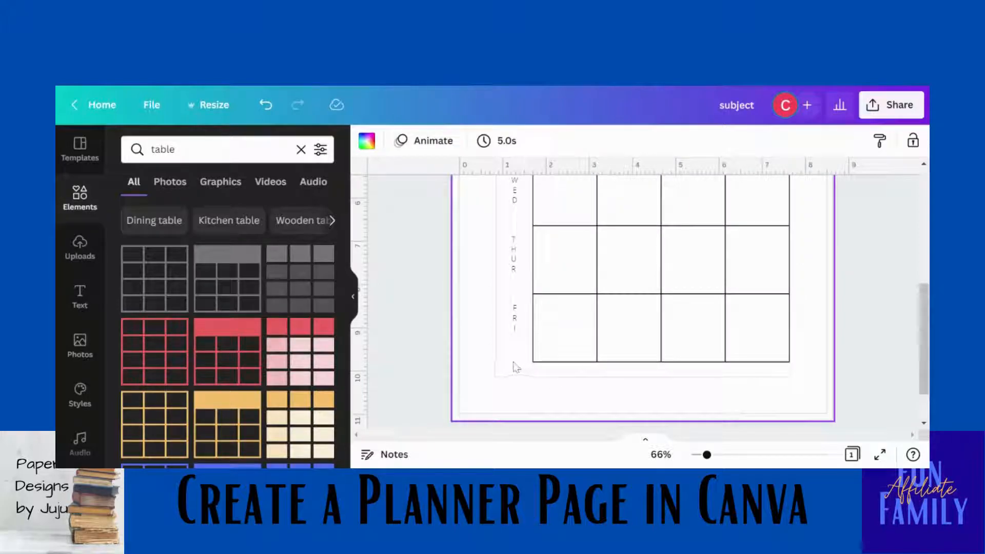
- Add a text box reading date and position it directly beneath the FRI label
key(t)
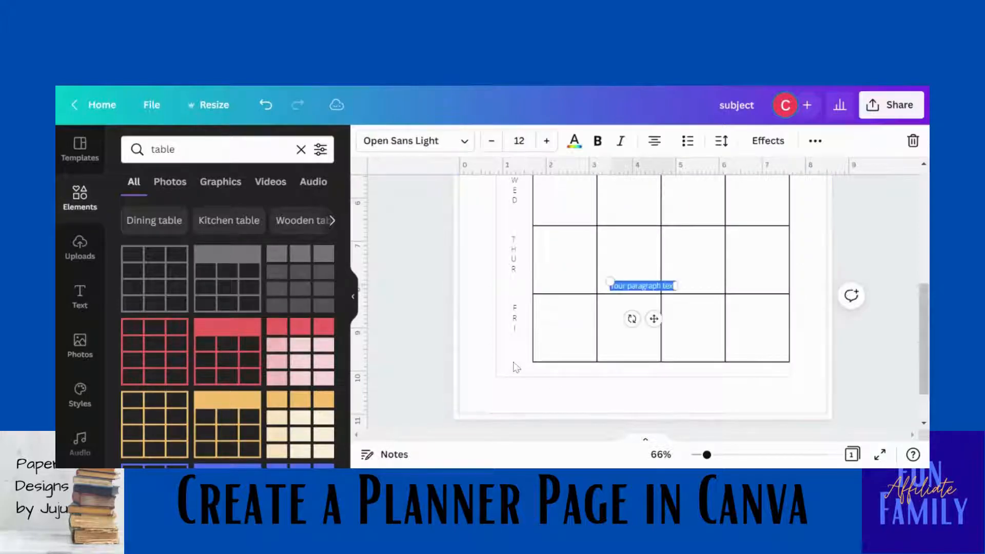
drag(653, 320, 599, 364)
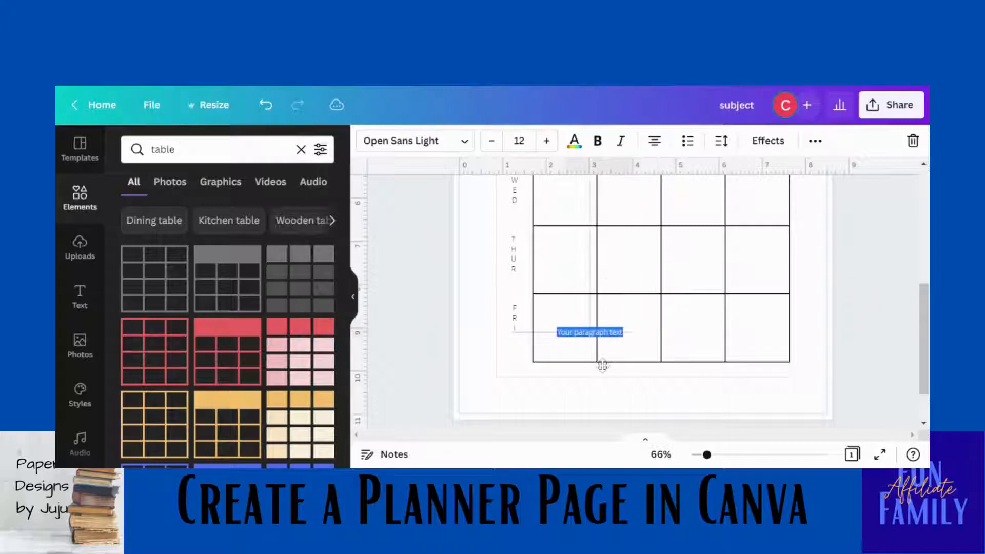
text(date)
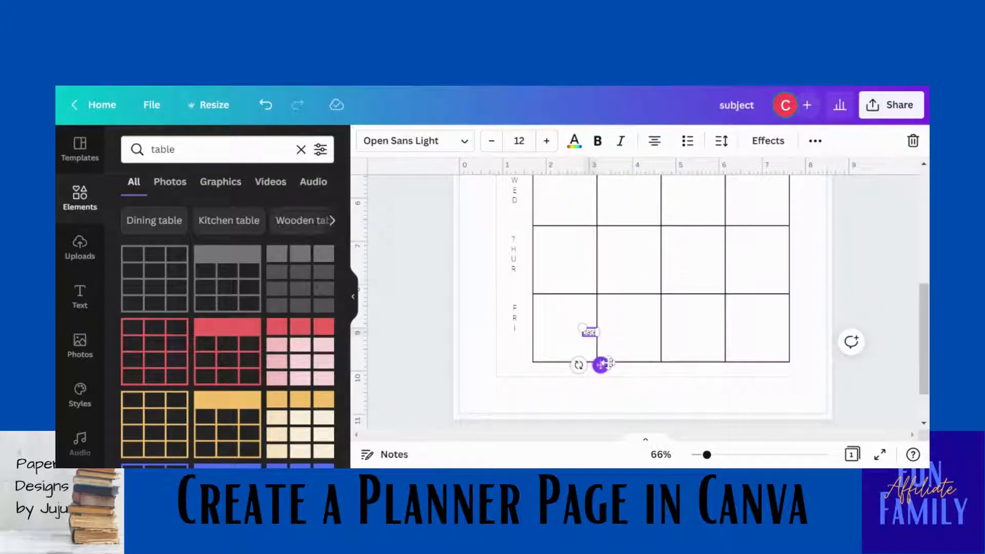
drag(600, 364, 525, 388)
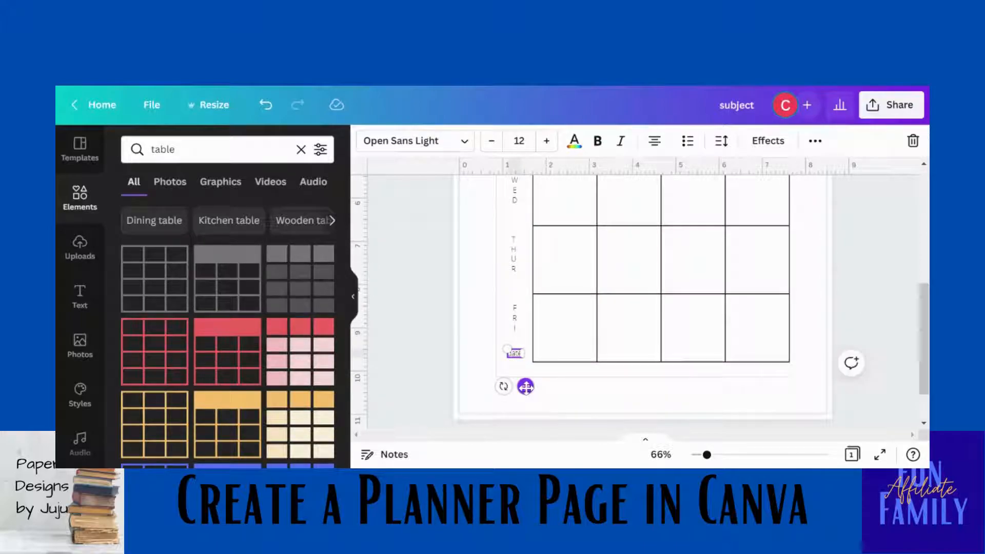
click(594, 388)
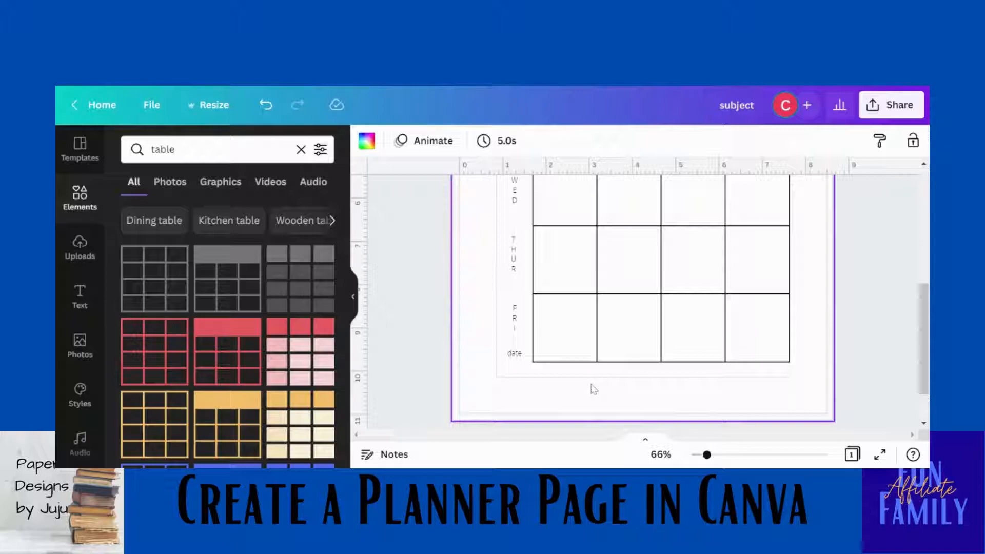
- Add a short line just above the FRI date text and give it the dotted style with a line weight of 1
click(565, 328)
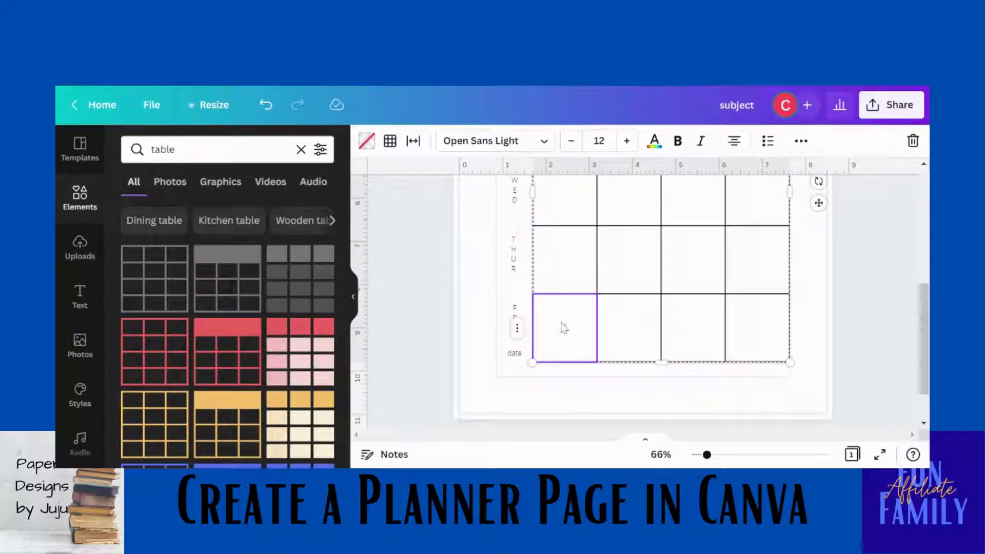
click(569, 384)
key(l)
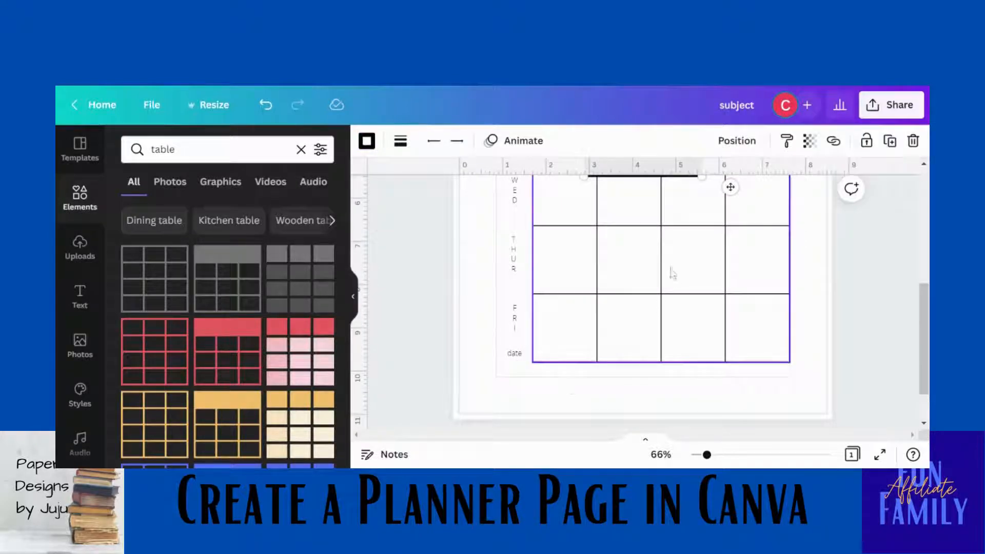
drag(730, 186, 526, 374)
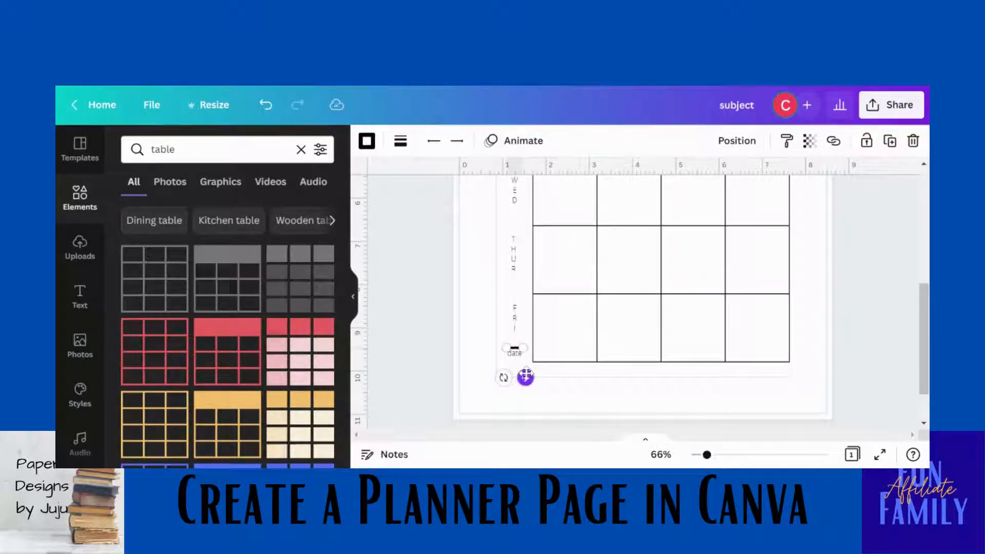
click(401, 141)
drag(410, 267, 400, 265)
click(568, 185)
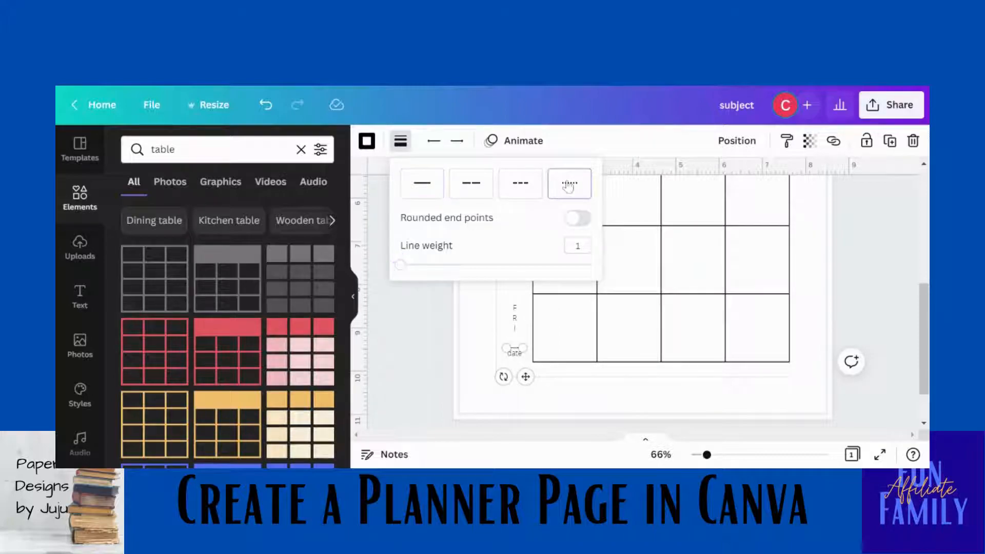
click(521, 330)
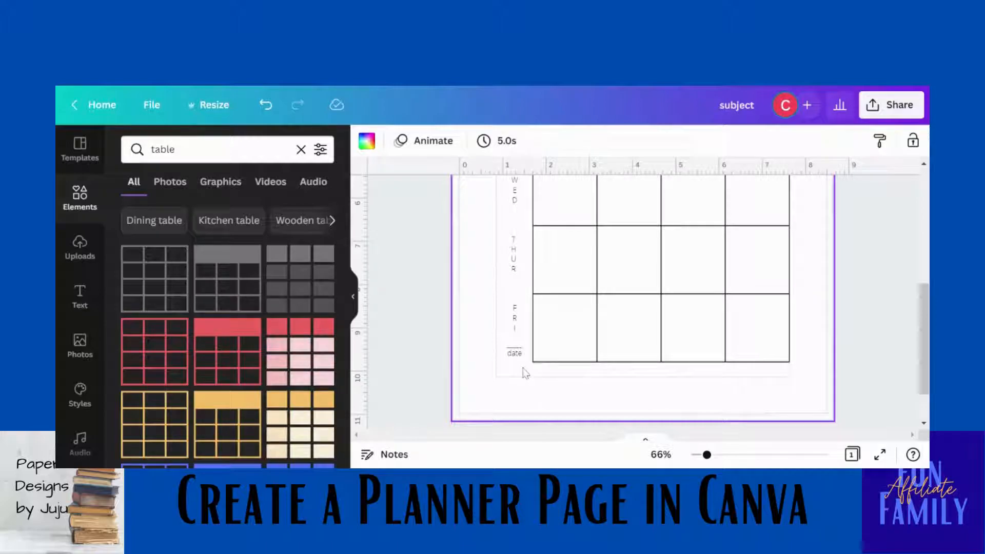
- Group the short line with the date text beneath the FRI label
drag(522, 369, 506, 342)
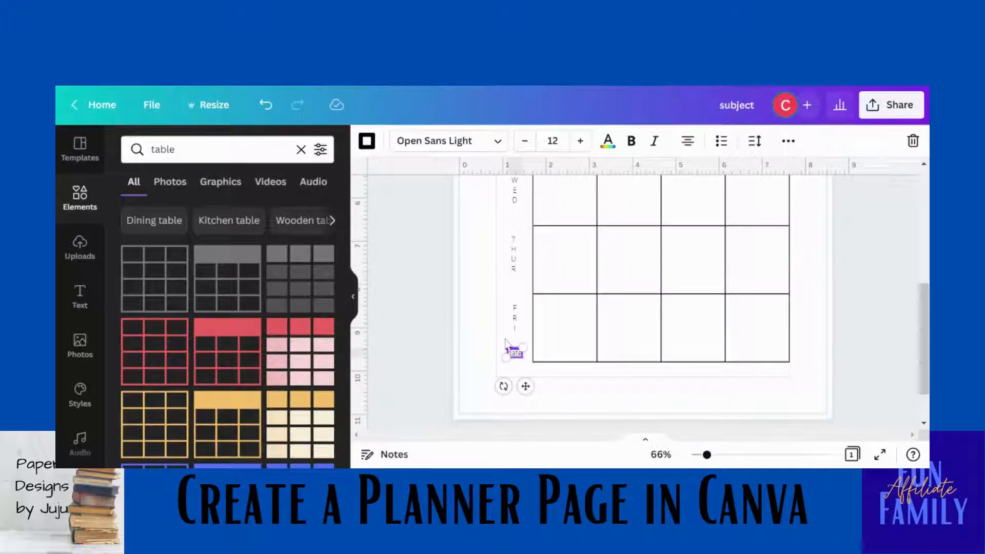
click(793, 144)
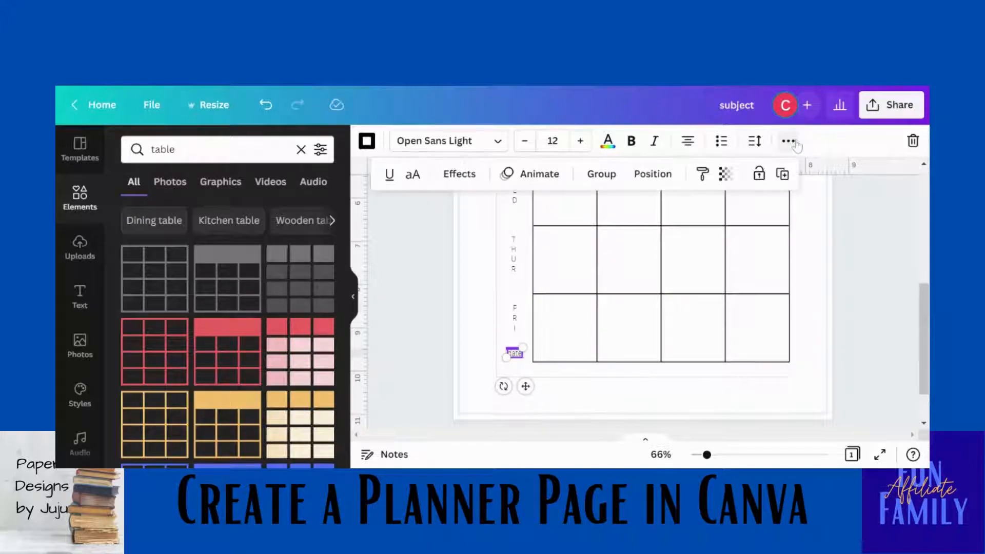
click(612, 179)
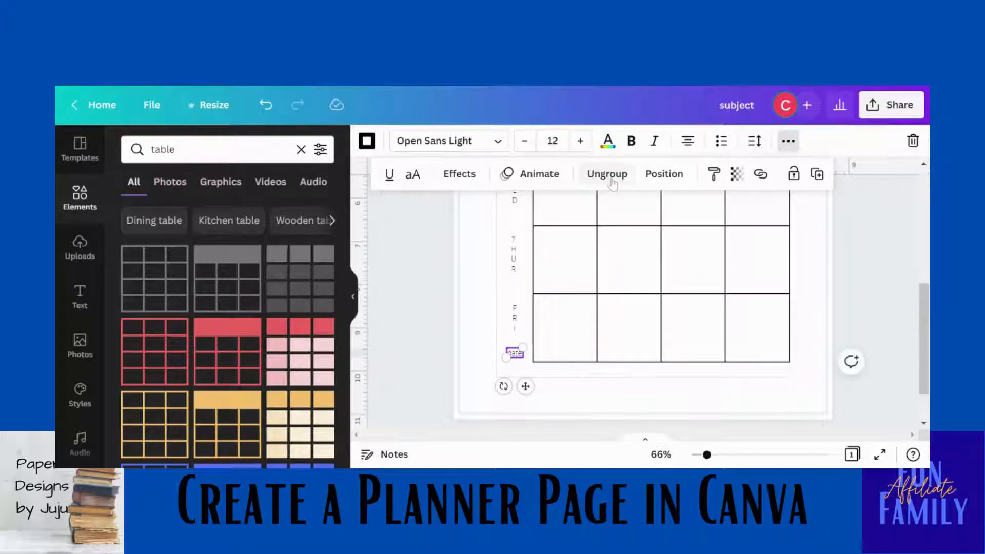
click(546, 385)
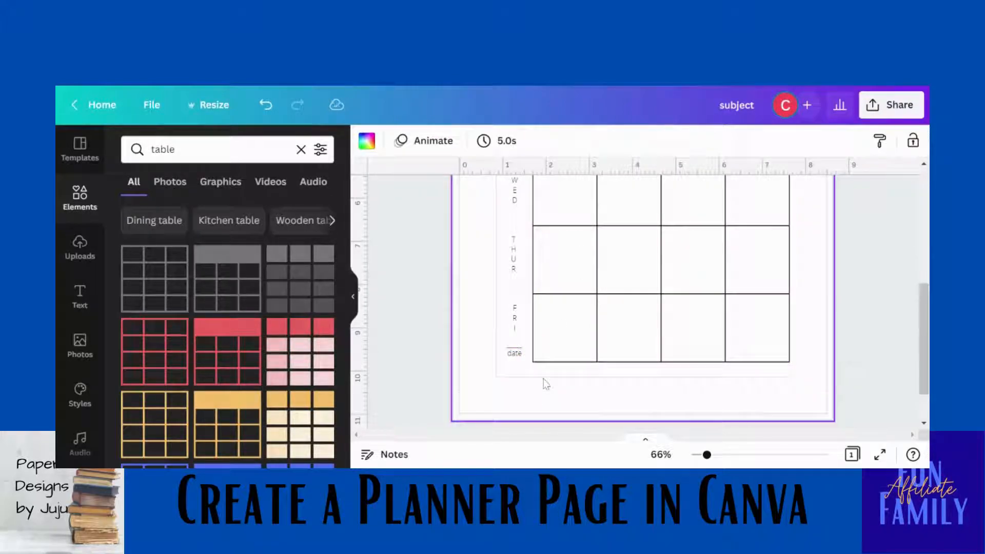
- Copy the grouped date line beneath FRI and place the duplicate under the THUR label
click(517, 355)
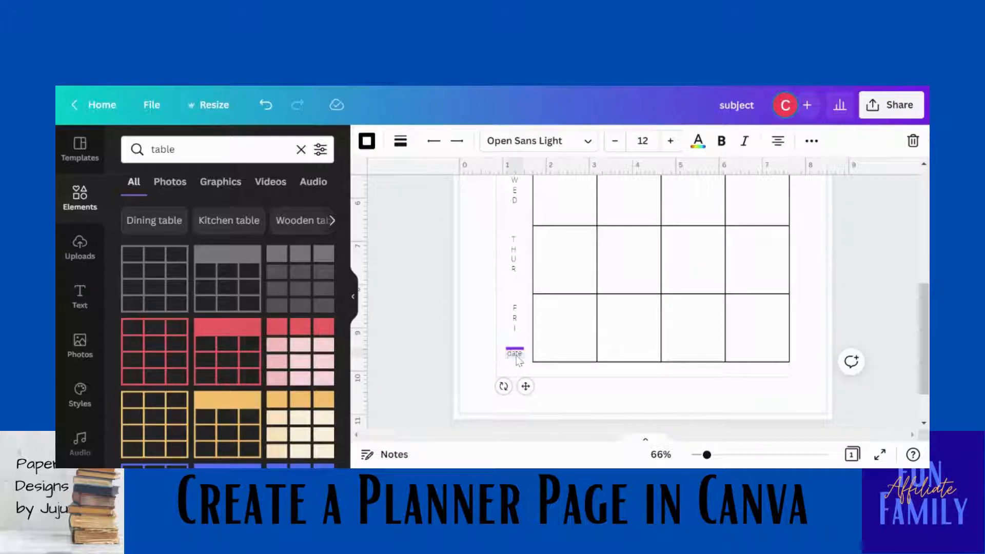
click(514, 282)
key(ctrl+v)
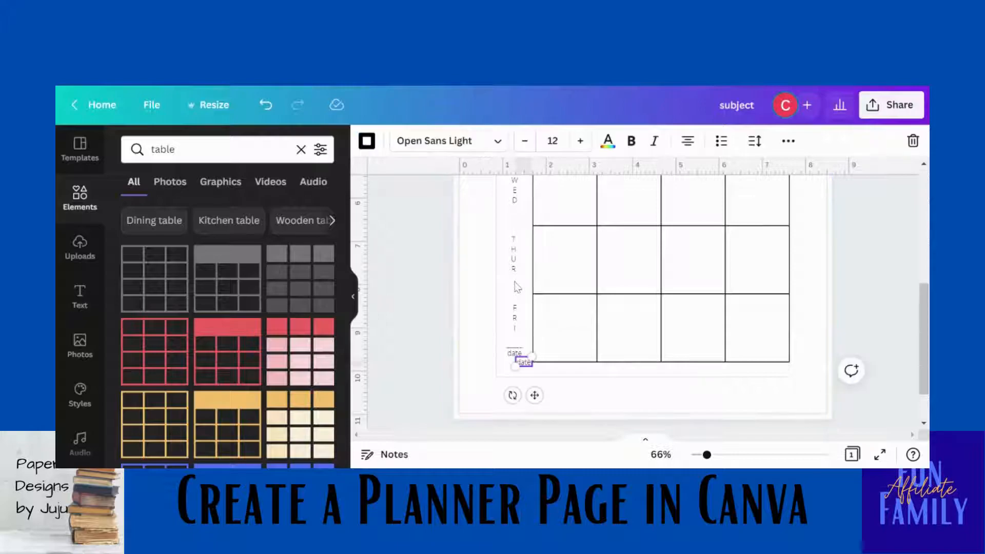
drag(534, 396, 522, 325)
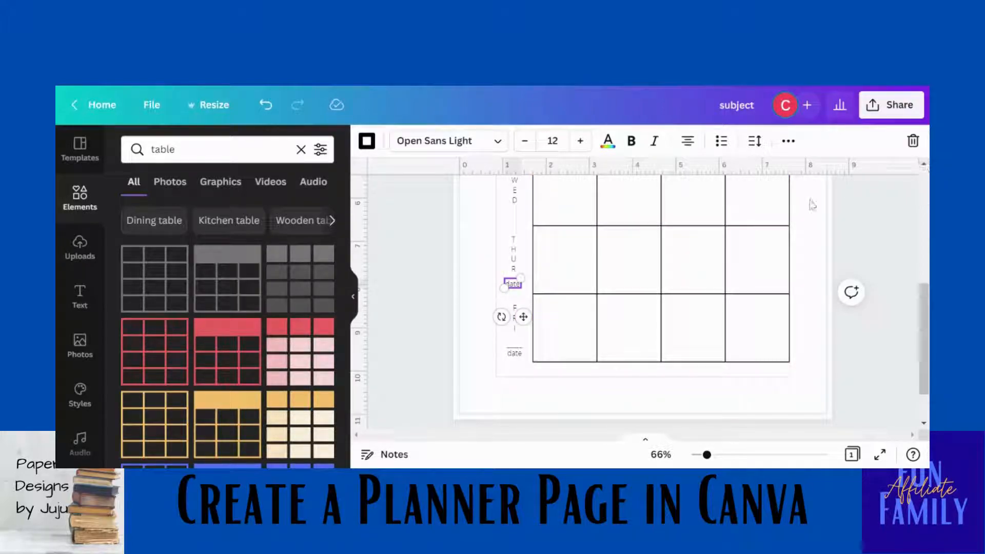
- Paste another copy of the date group and position it beneath the WED label
click(520, 219)
key(ctrl+v)
drag(534, 395, 522, 250)
- Nudge the WED label upward to leave more room above its date line
click(513, 192)
key(Up)
key(Up)
key(Up)
key(Up)
key(Up)
key(Up)
key(Up)
key(Up)
key(Up)
key(Up)
key(Up)
key(Up)
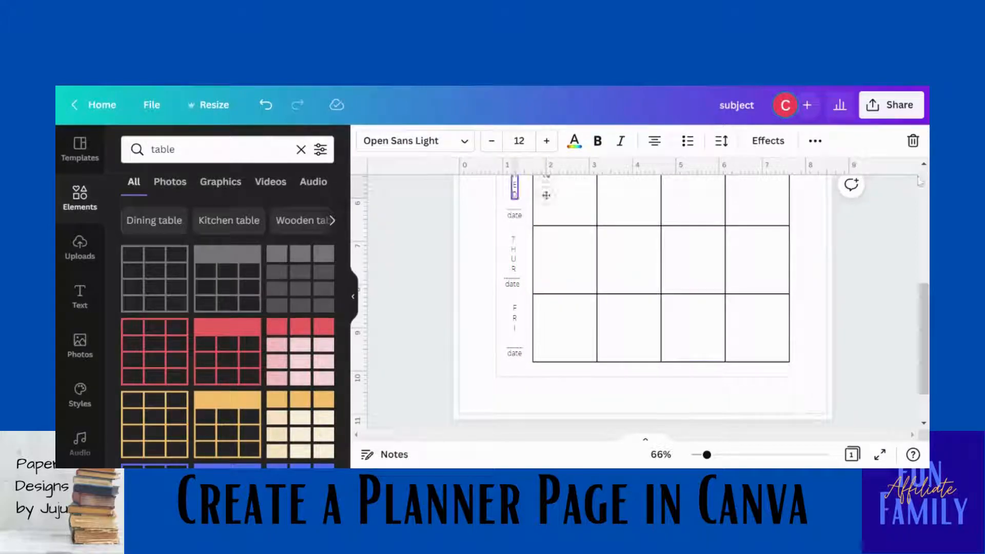
- Nudge the TUES label upward to make room for a date line beneath it
click(923, 165)
click(923, 165)
click(922, 166)
click(923, 167)
click(520, 264)
click(517, 262)
key(Up)
key(Up)
key(Up)
key(Up)
key(Up)
key(Up)
key(Up)
key(Up)
key(Up)
key(Up)
key(Up)
key(Up)
key(Up)
key(Up)
key(Up)
key(Up)
key(Up)
key(Up)
key(Up)
key(Up)
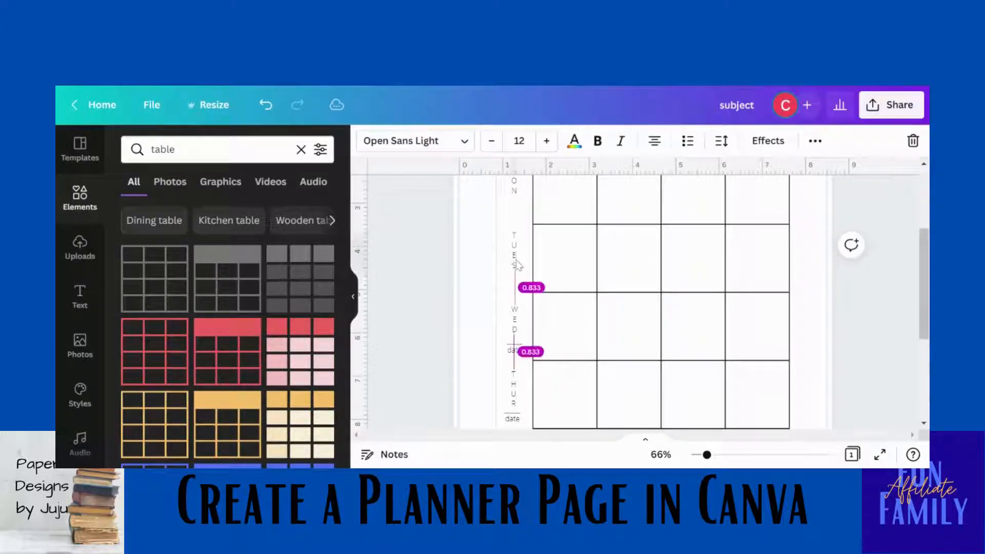
- Paste a copy of the date group and position it beneath the TUES label
click(552, 281)
click(518, 292)
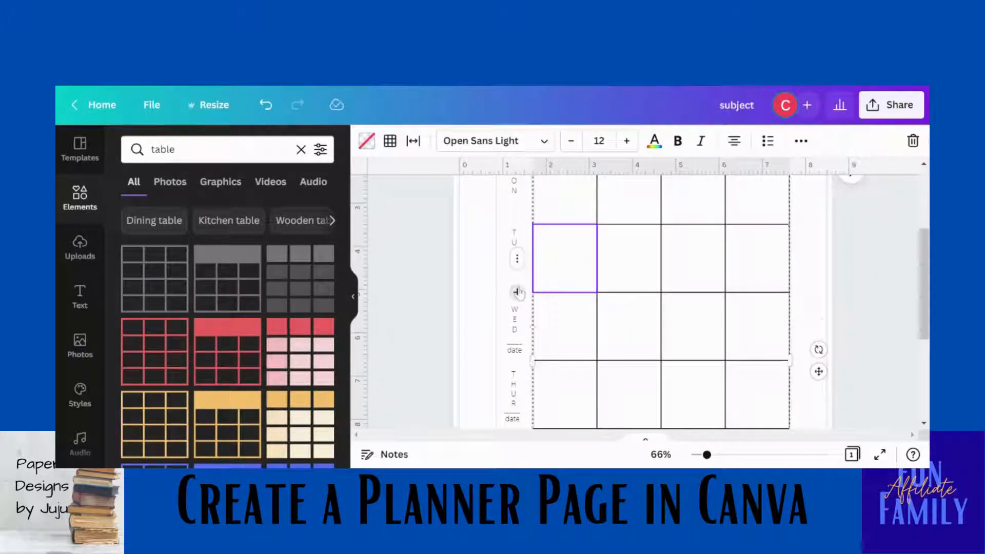
click(508, 282)
click(634, 293)
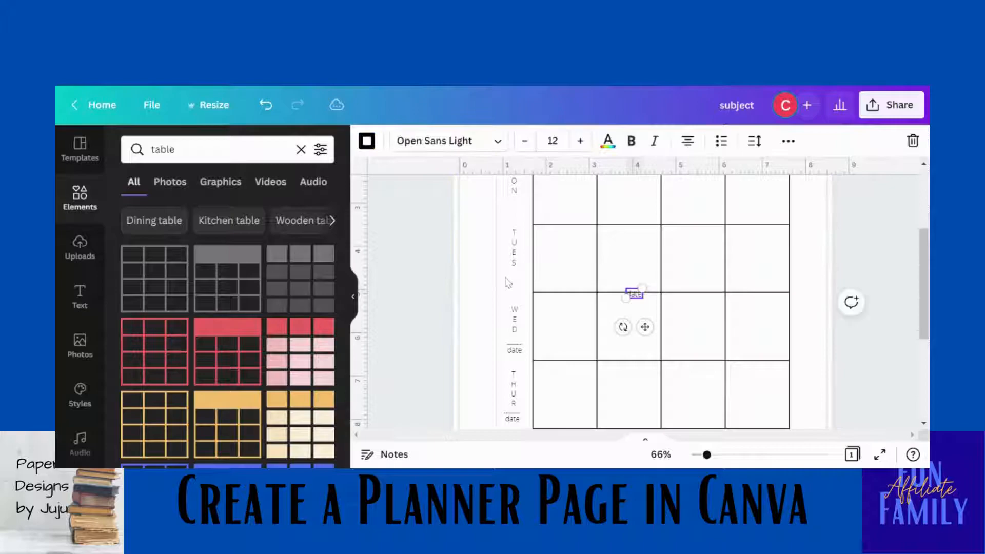
drag(645, 327, 522, 308)
- Paste one more copy of the date group and position it beneath the MON label
click(509, 221)
key(ctrl+v)
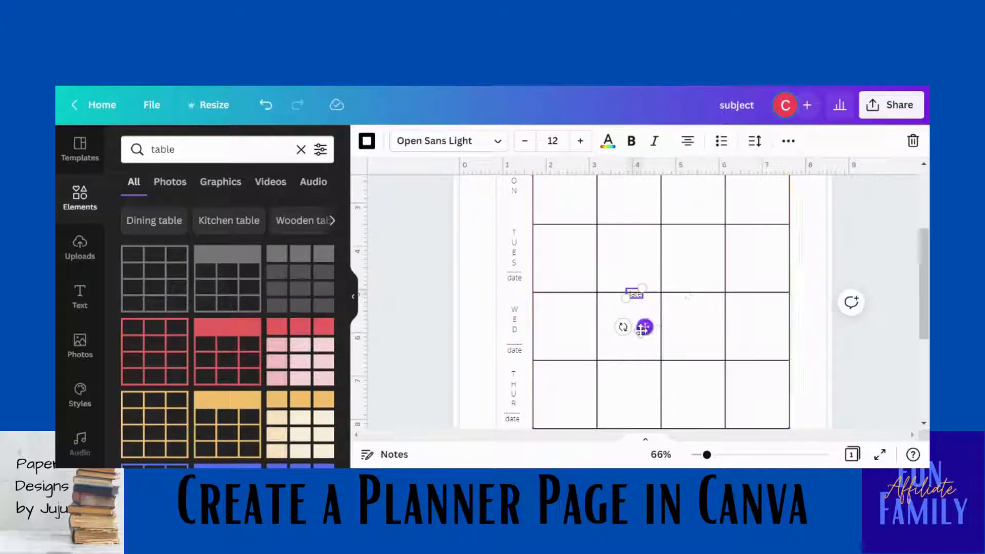
drag(645, 326, 526, 243)
- Raise the MON label slightly within the table's first row
drag(921, 268, 920, 237)
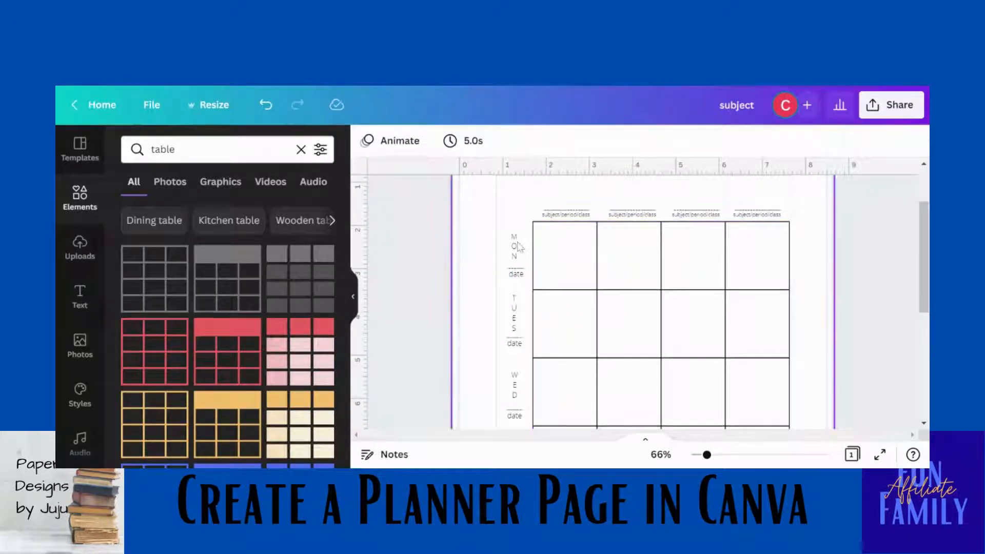
drag(516, 250, 519, 247)
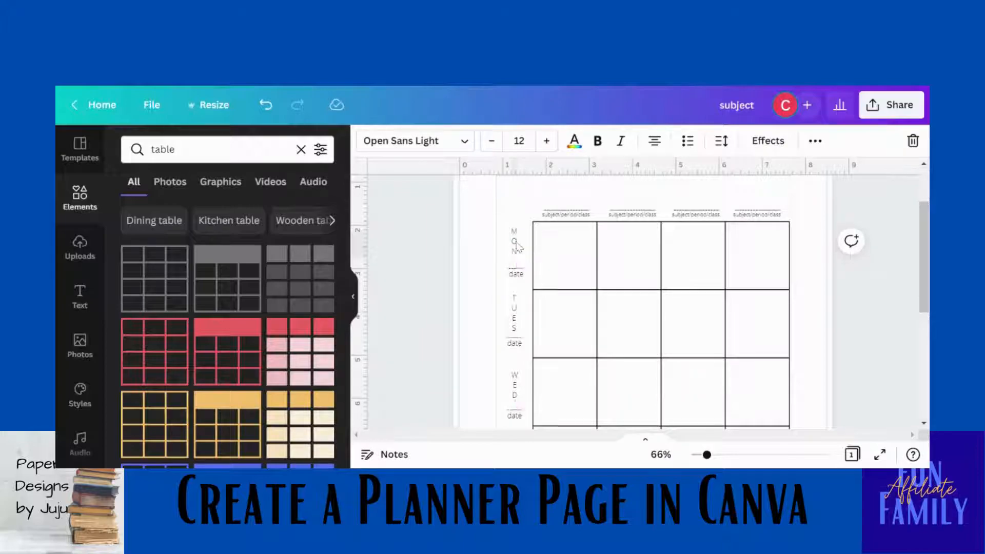
click(515, 309)
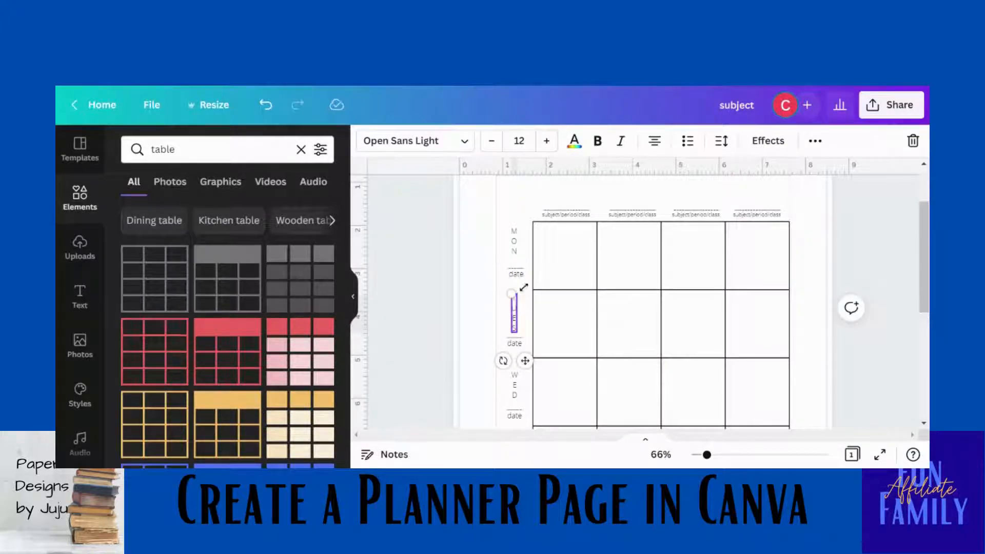
- Raise the THUR and FRI labels slightly and lower the date group beneath THUR
drag(921, 217, 925, 281)
drag(518, 303, 518, 306)
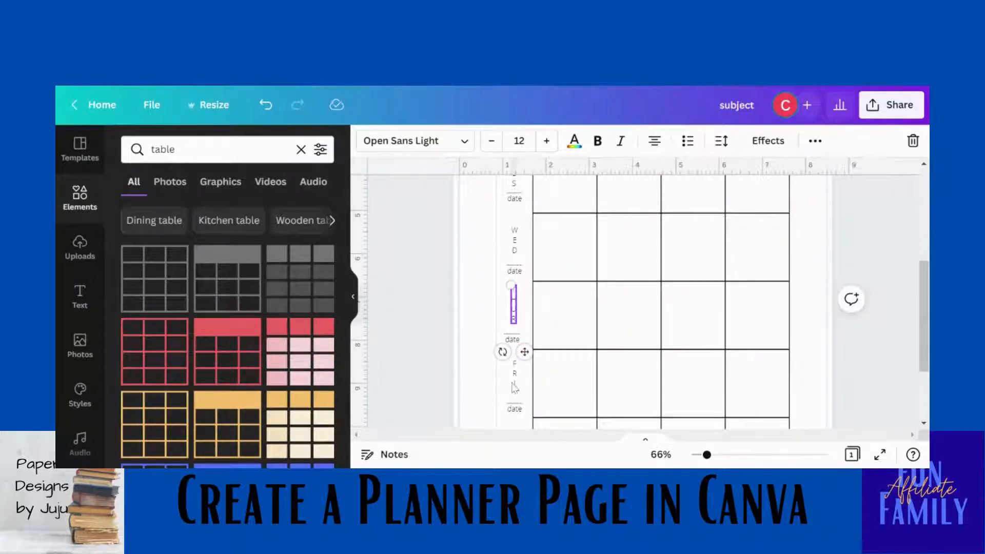
drag(520, 339, 516, 373)
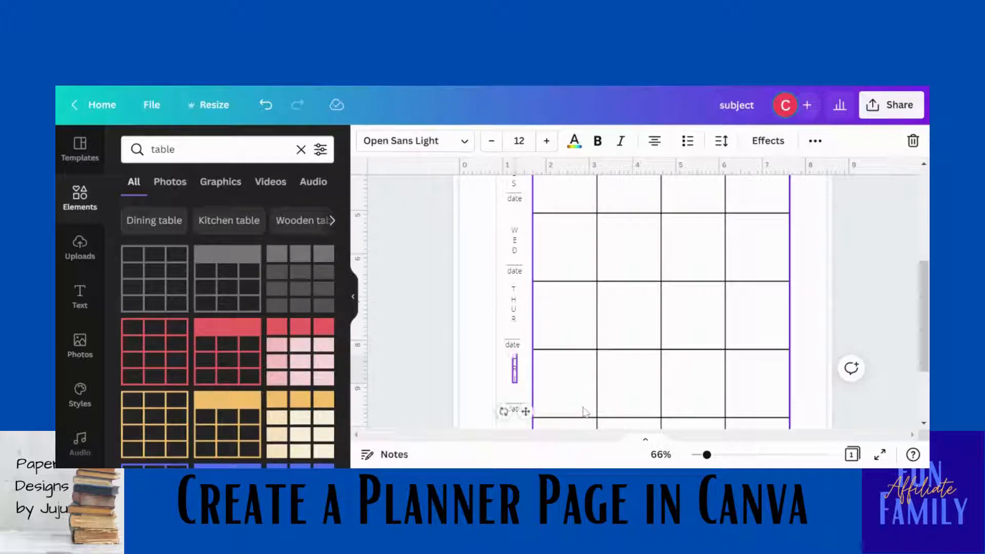
- With the whole planner page in view, nudge the FRI label down slightly
drag(707, 455, 699, 455)
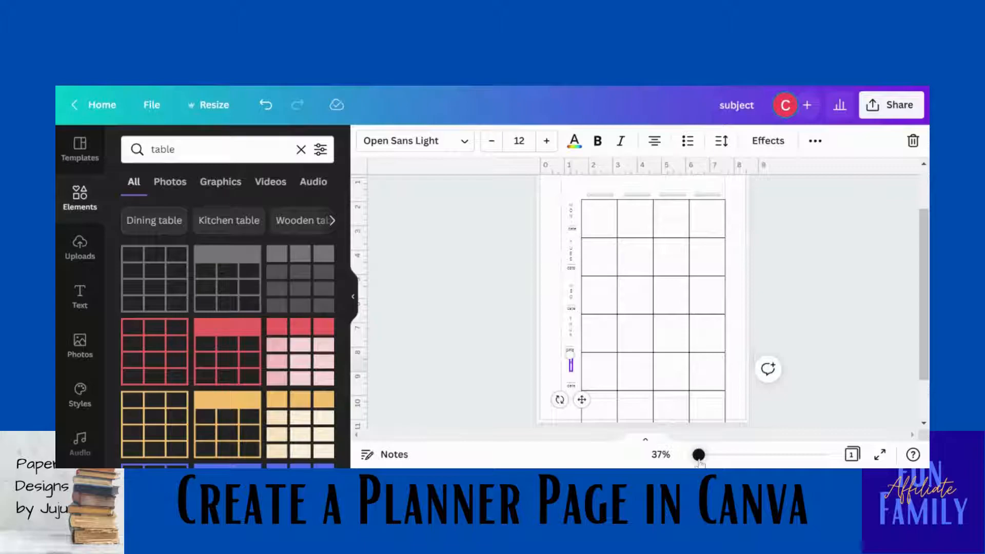
click(831, 408)
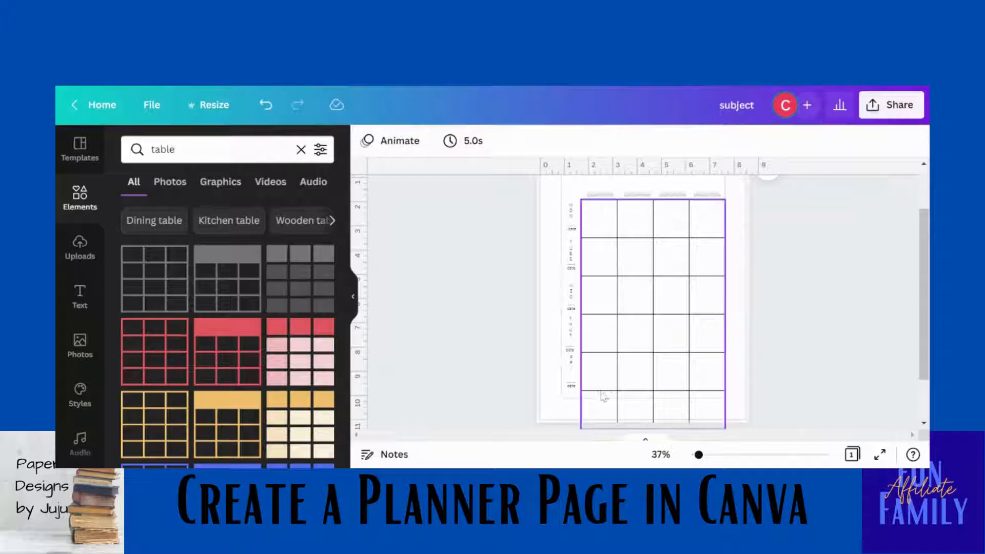
click(572, 366)
key(Down)
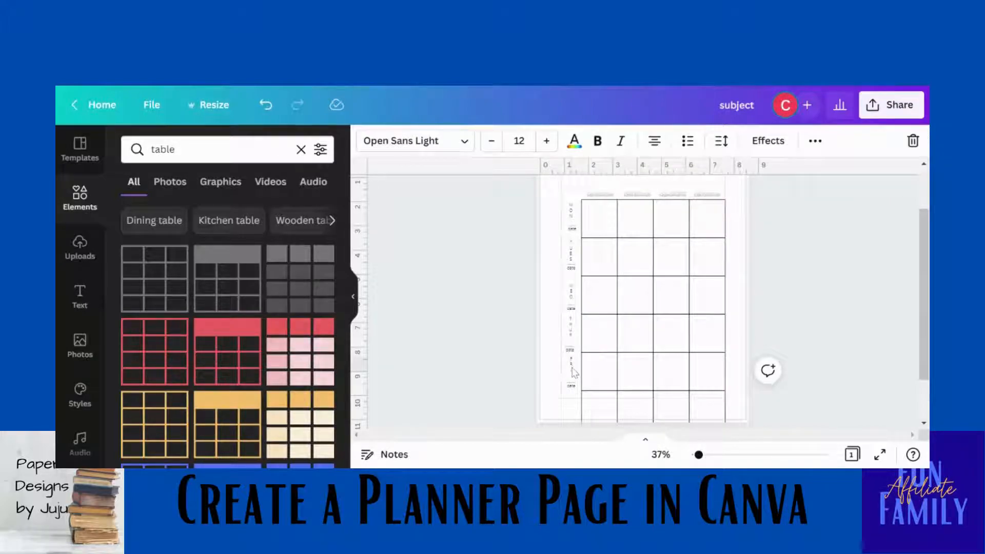
click(786, 311)
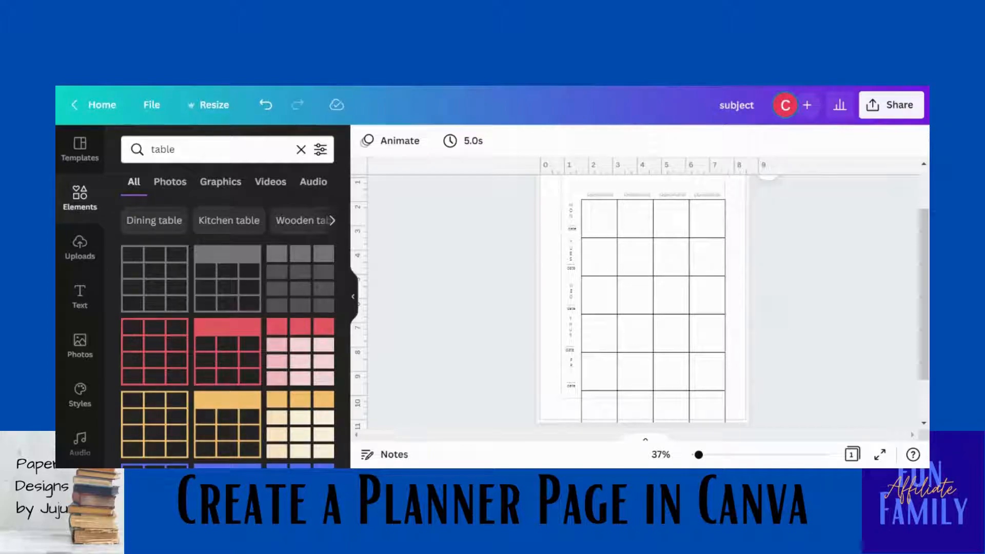
- Move the WED label further up in small increments to match the spacing of the other weekday labels
click(571, 292)
key(Up)
key(Up)
key(Up)
key(Up)
key(Up)
key(Up)
key(Up)
key(Up)
key(Up)
key(Up)
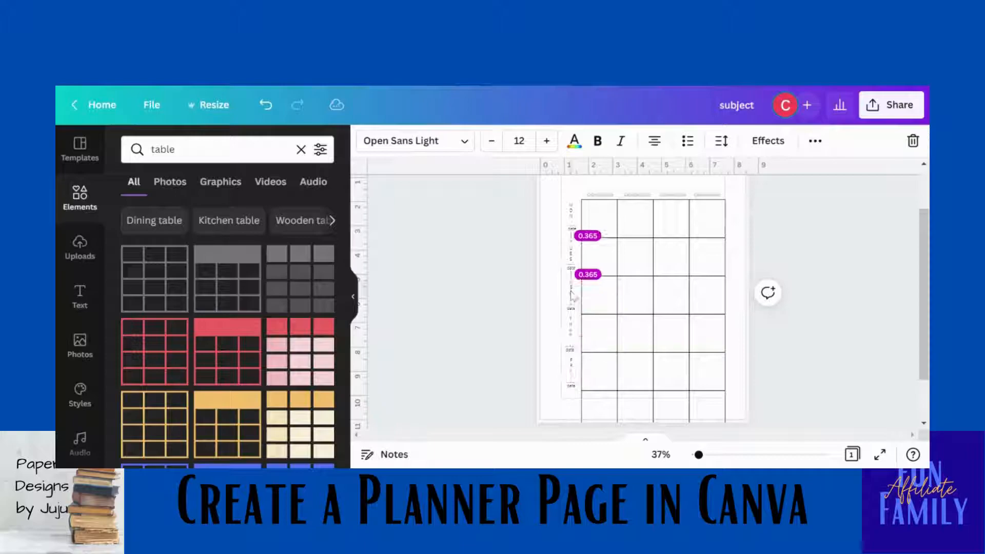
- Fine-tune the TUES label and lower the date group beneath it slightly in the table's second row
click(576, 263)
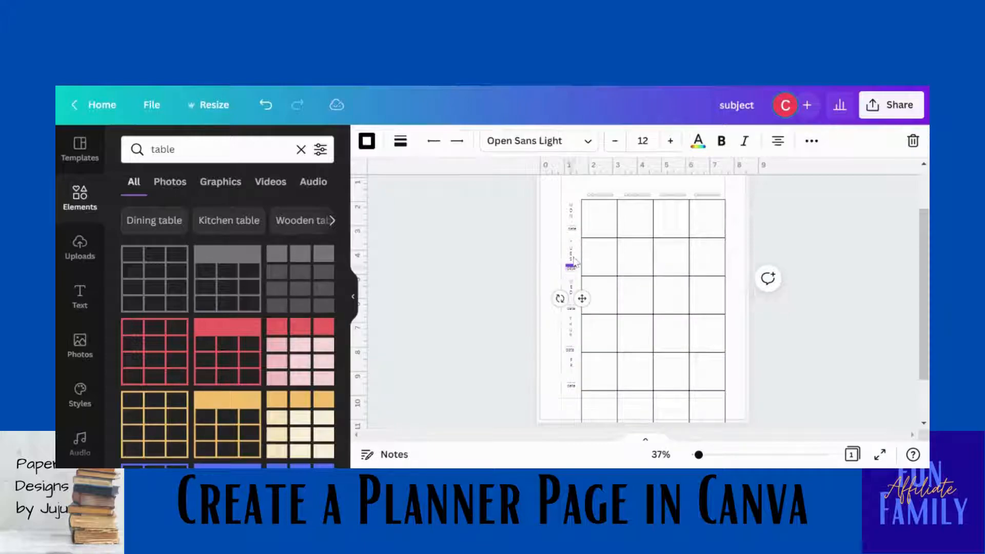
key(Up)
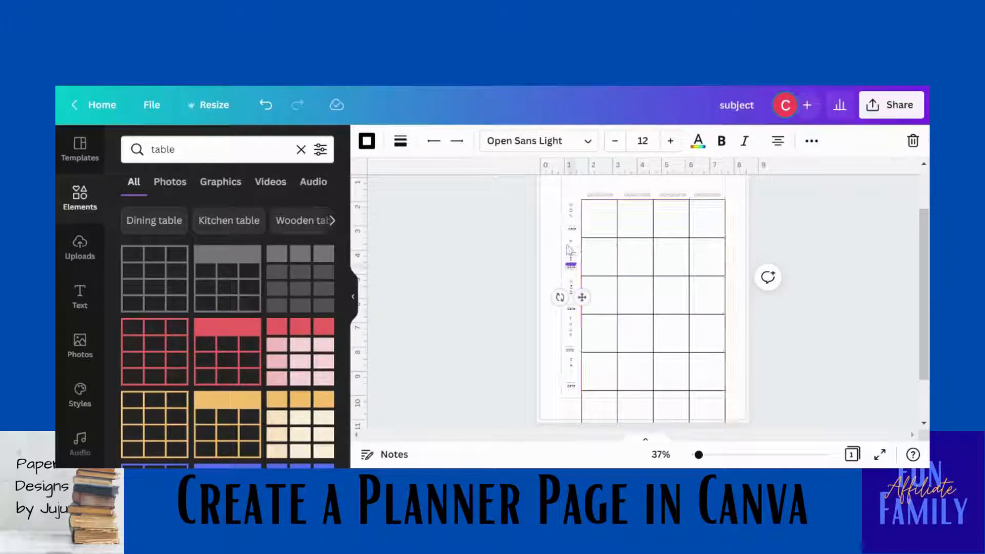
click(570, 250)
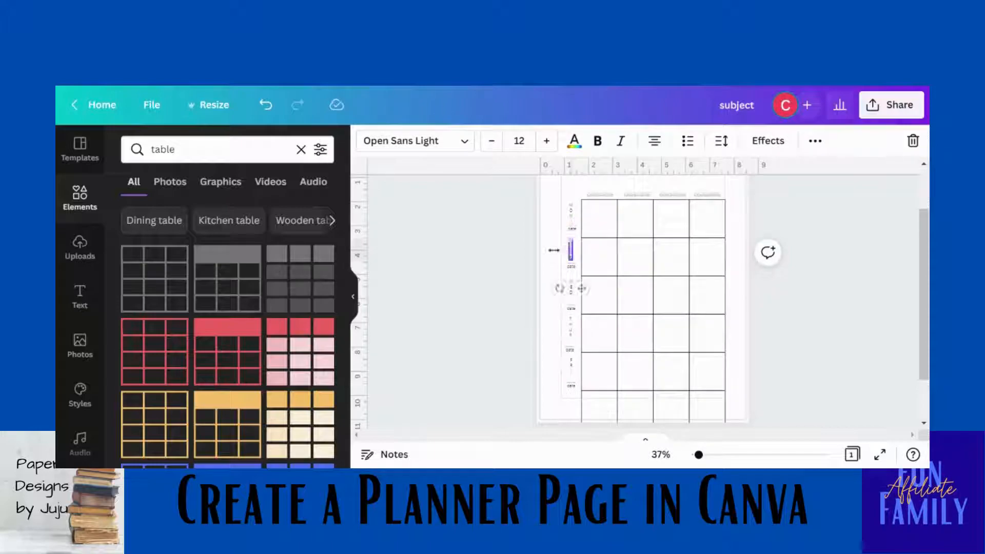
click(538, 254)
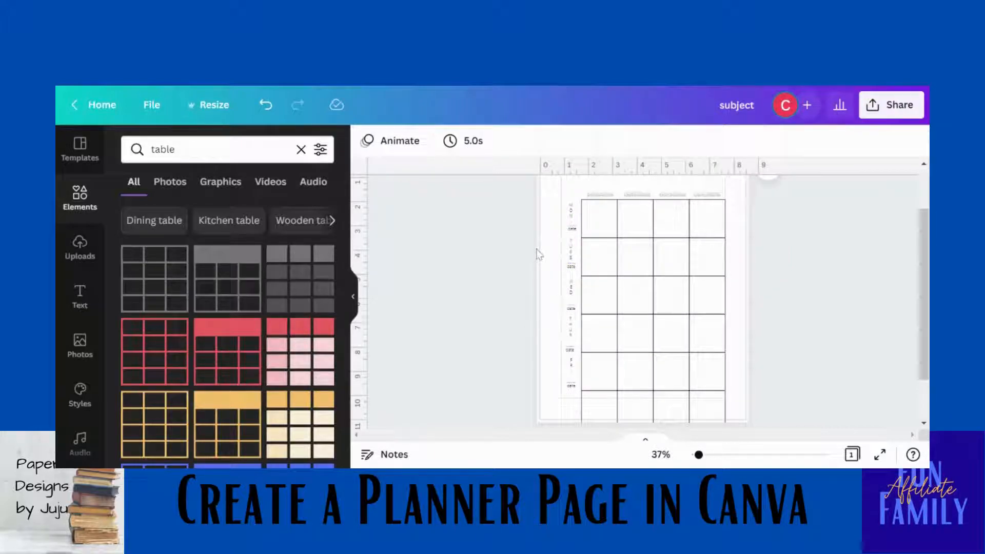
click(569, 266)
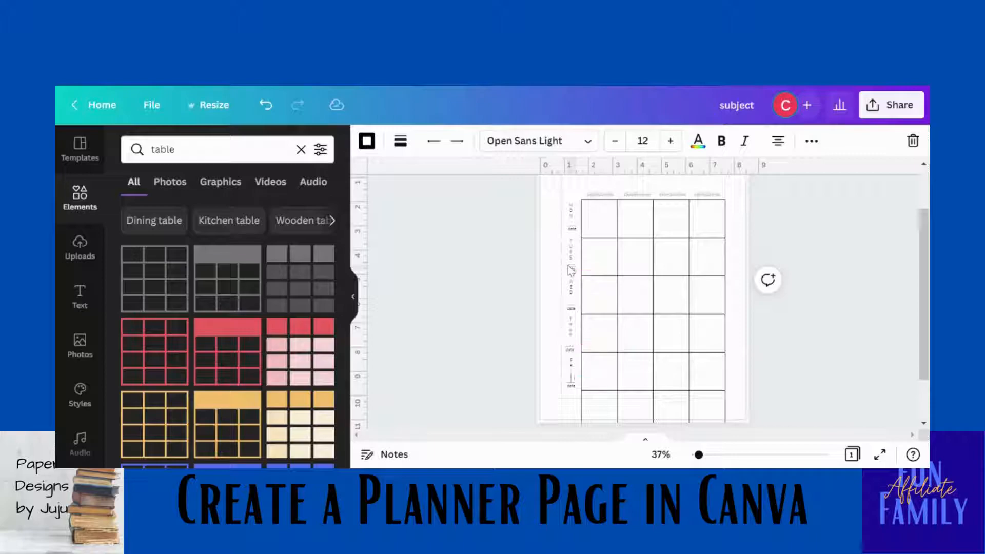
click(534, 280)
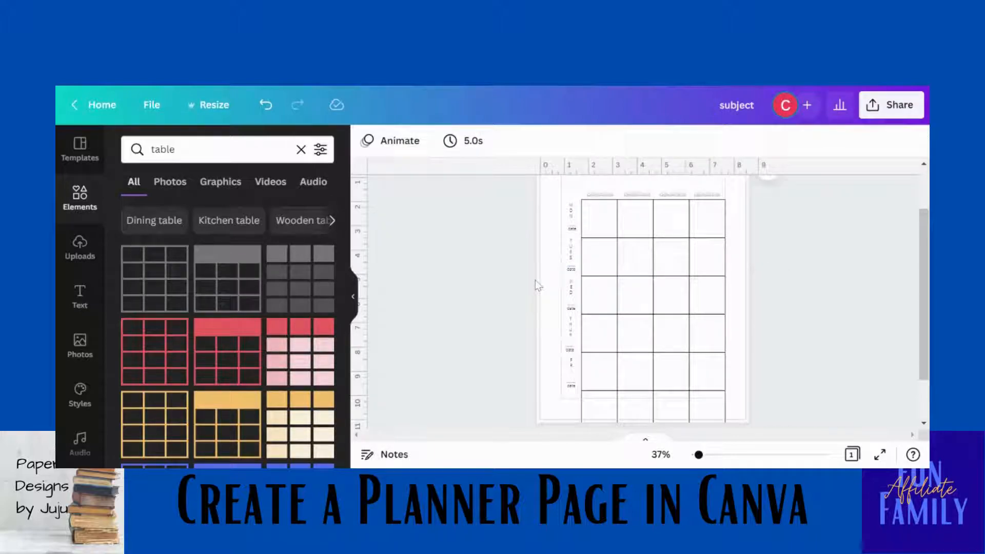
click(570, 274)
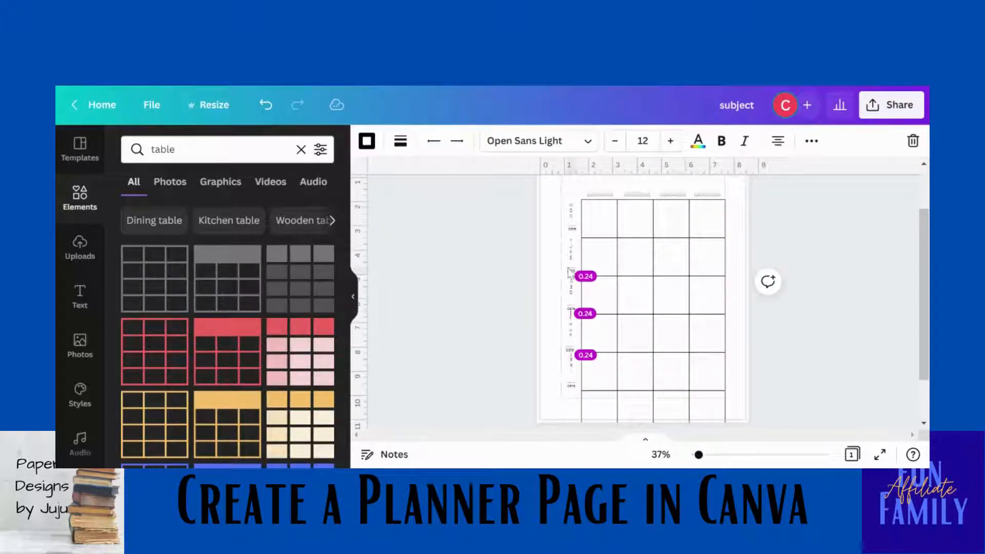
click(778, 245)
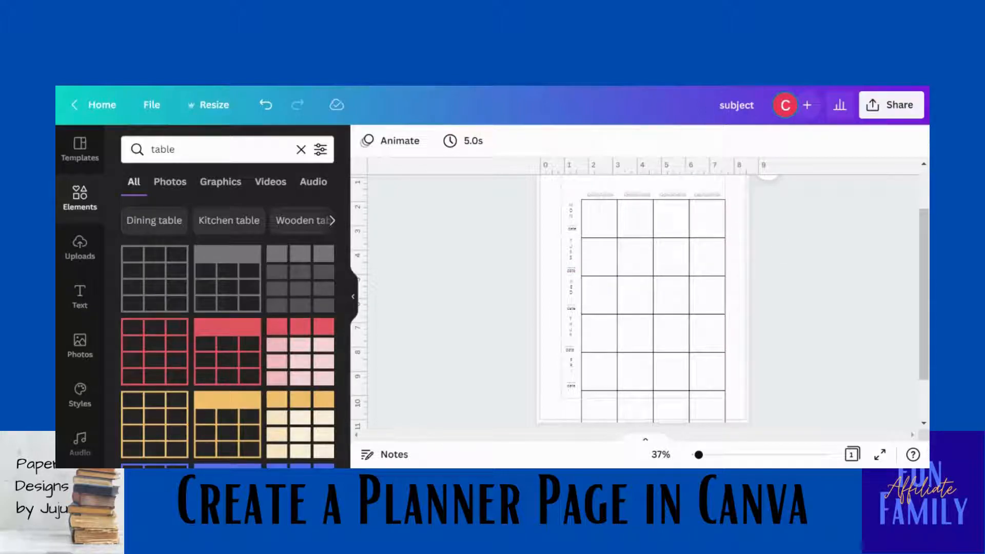
- Delete the table row beside THUR to reduce the table to five rows
scroll(639, 301, up, 1)
drag(922, 209, 921, 227)
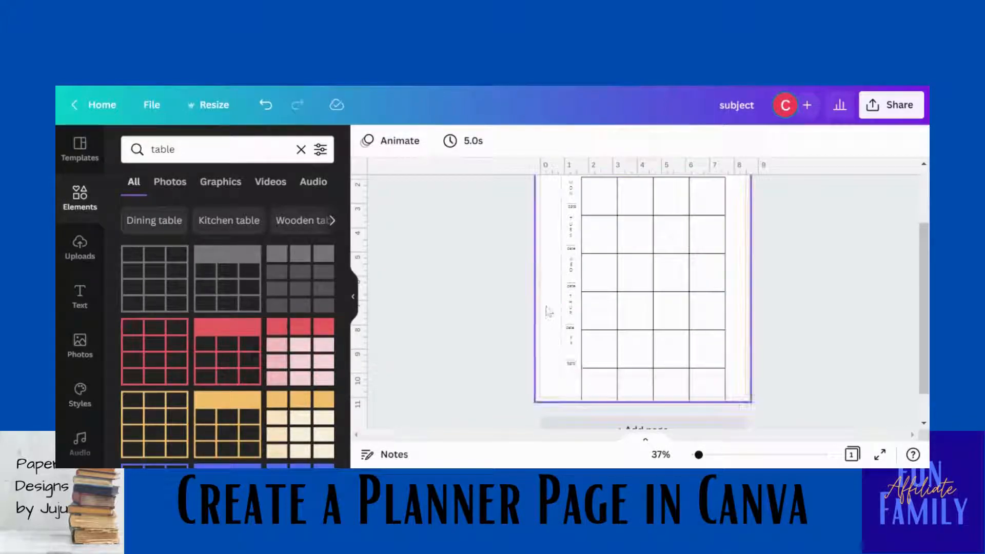
click(593, 311)
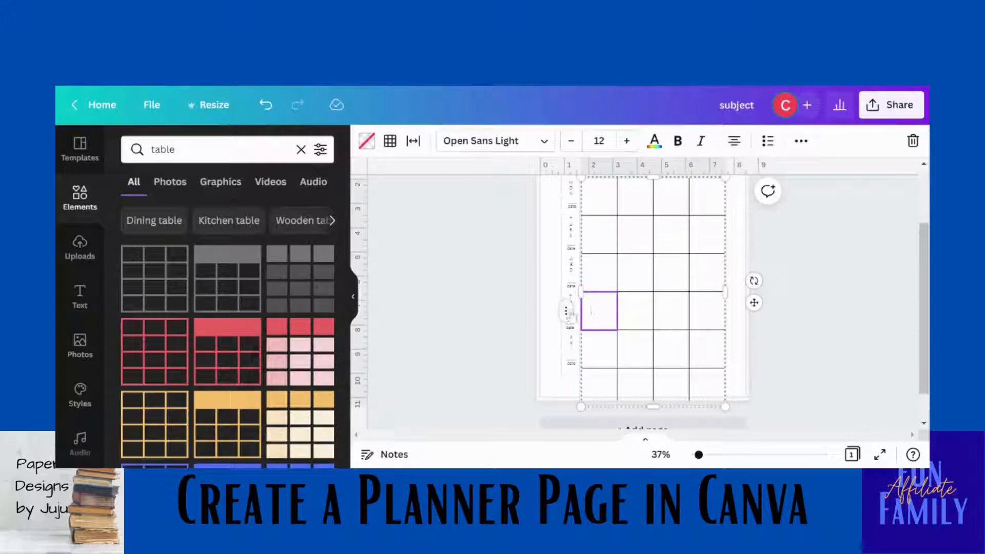
click(566, 312)
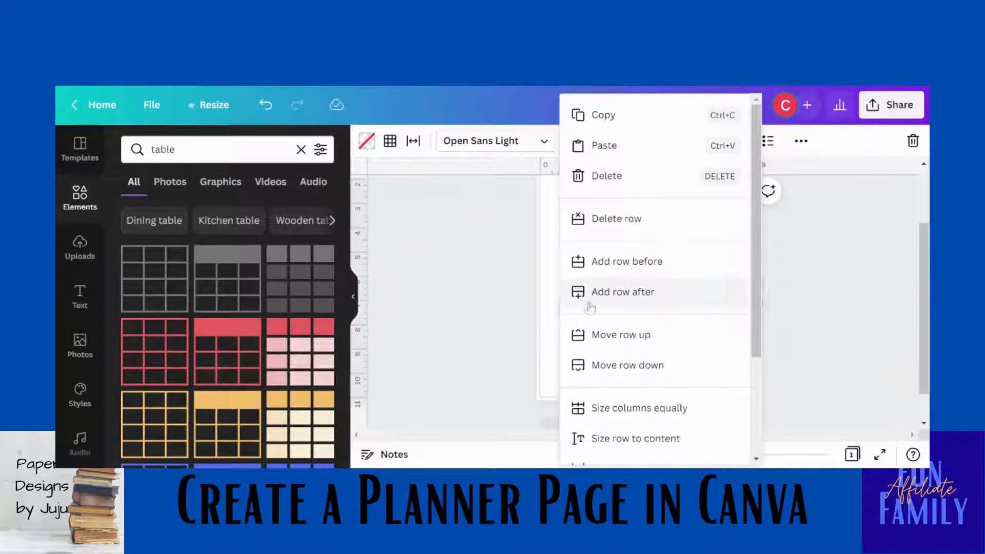
click(624, 231)
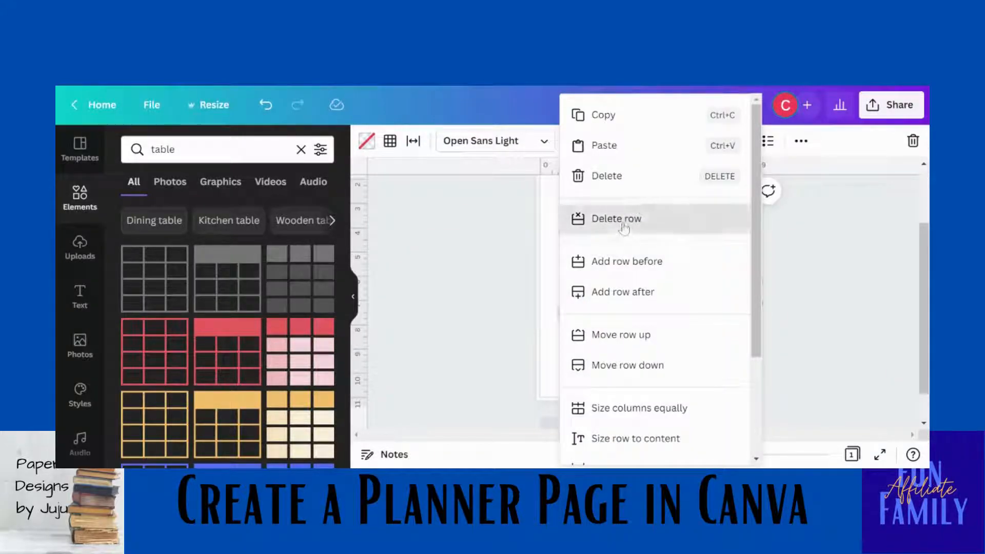
click(806, 301)
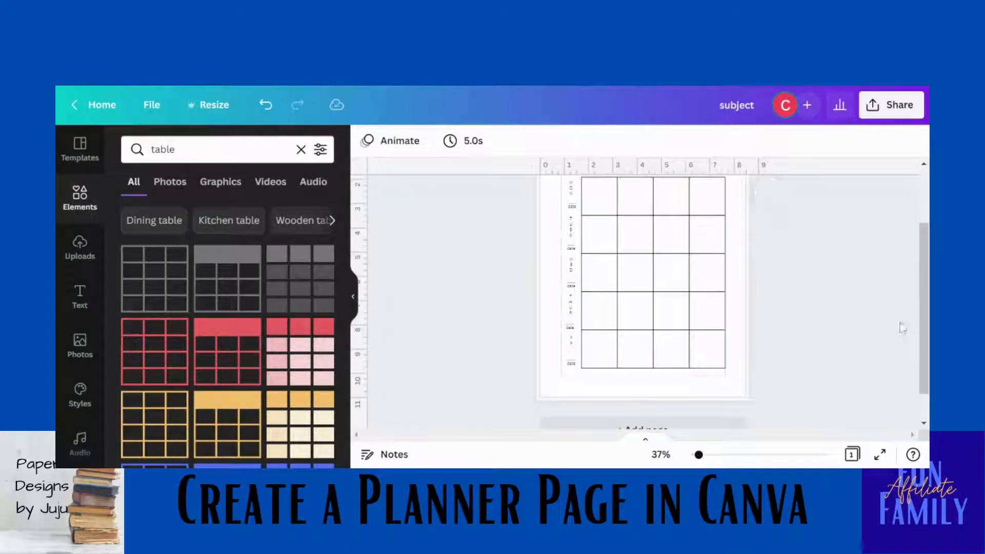
scroll(915, 314, up, 2)
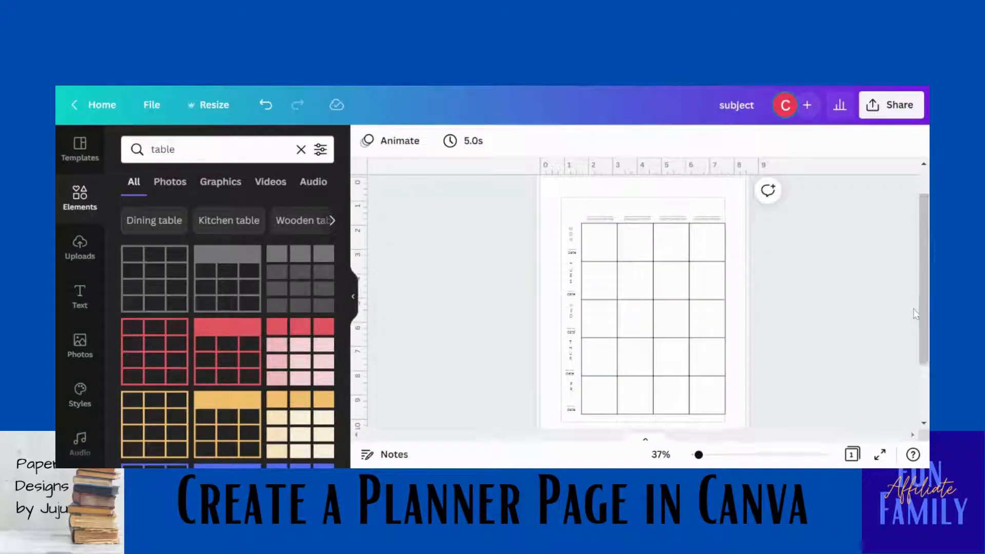
- Add a 12 pt text label reading Teacher above the table's first column heading
click(576, 208)
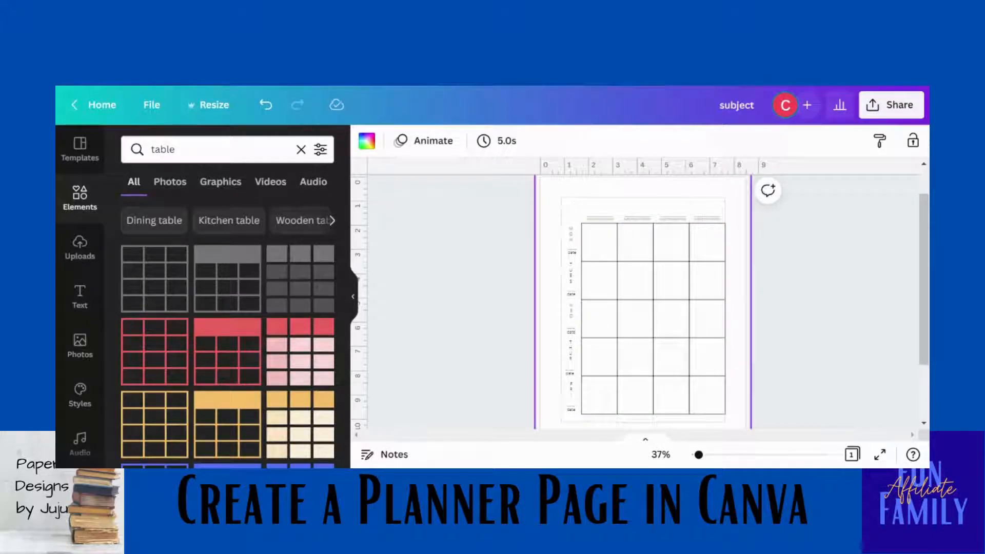
key(t)
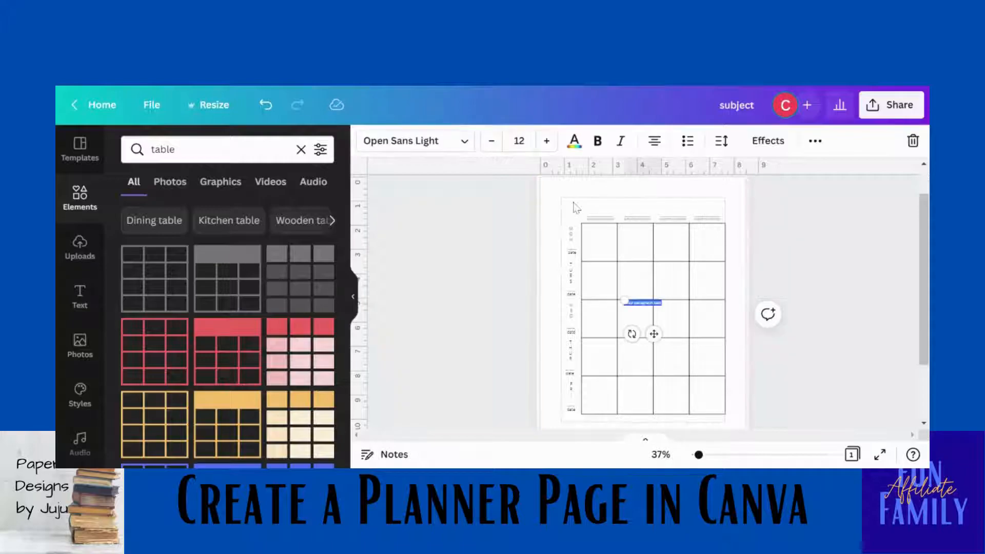
drag(653, 334, 595, 235)
key(BackSpace)
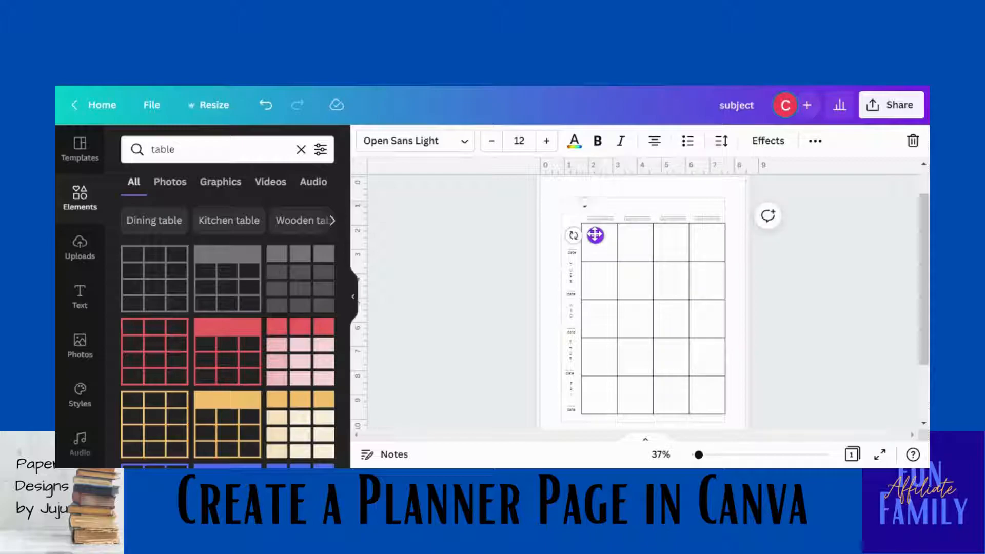
text(Week)
click(649, 202)
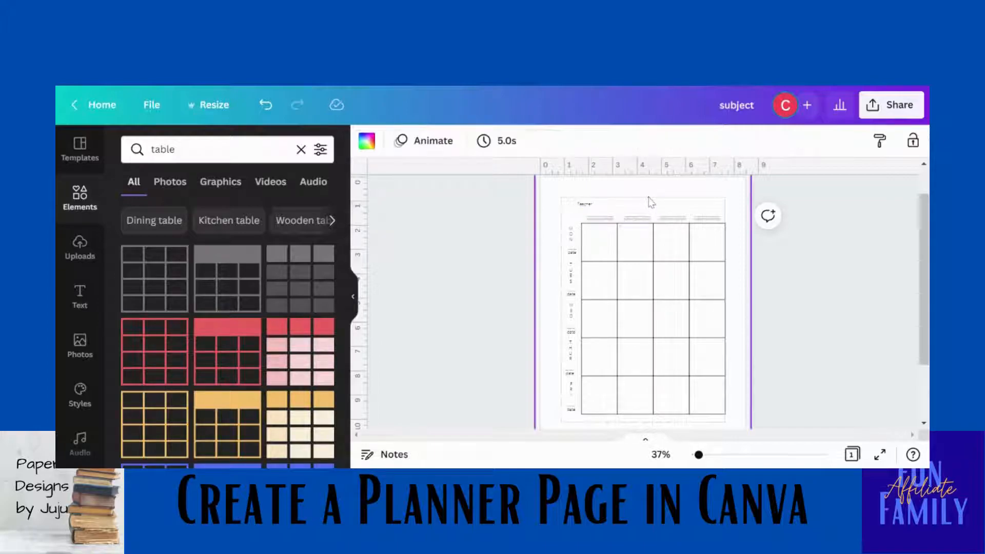
- Duplicate the Teacher label, place the copy above the second column and change its text to Grade
double_click(589, 205)
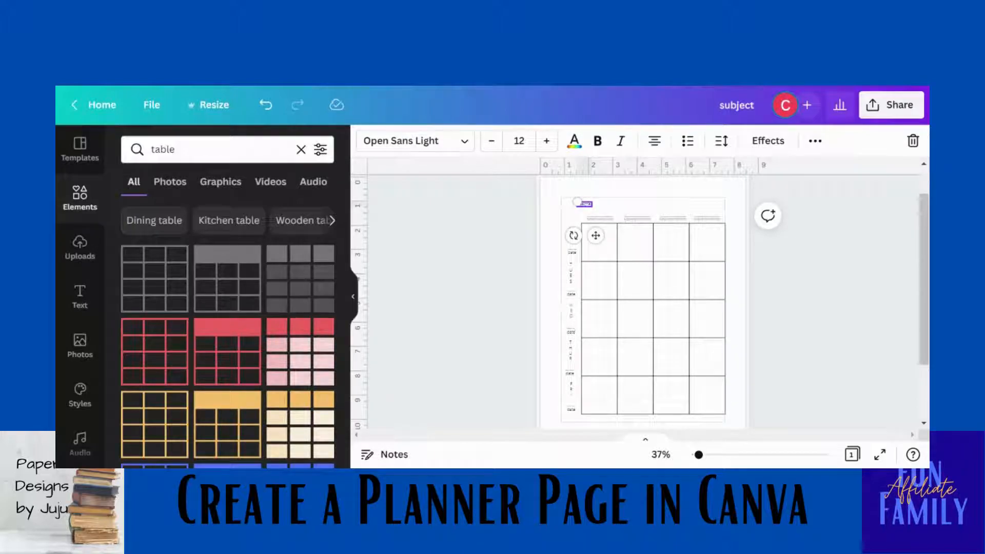
key(ctrl+d)
drag(600, 240, 641, 232)
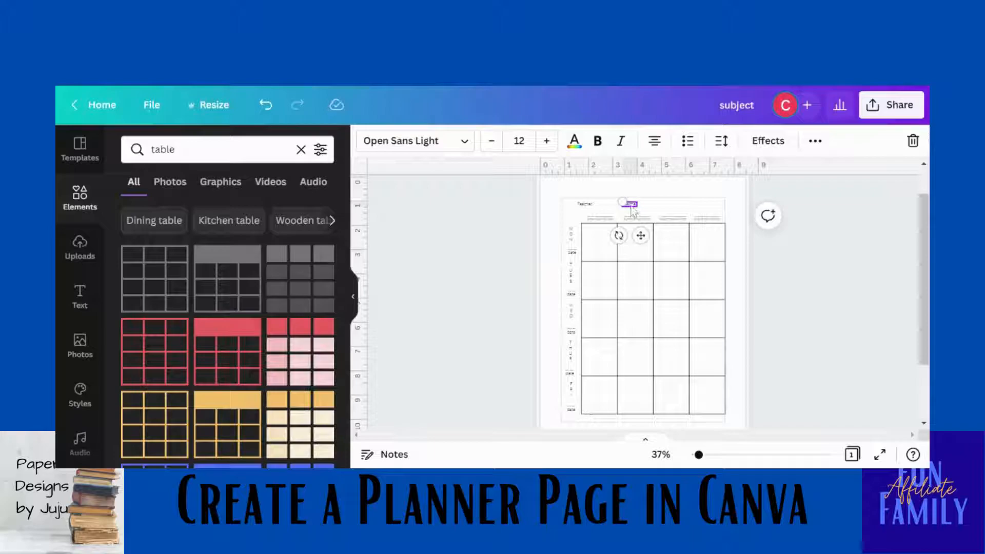
key(BackSpace)
click(660, 214)
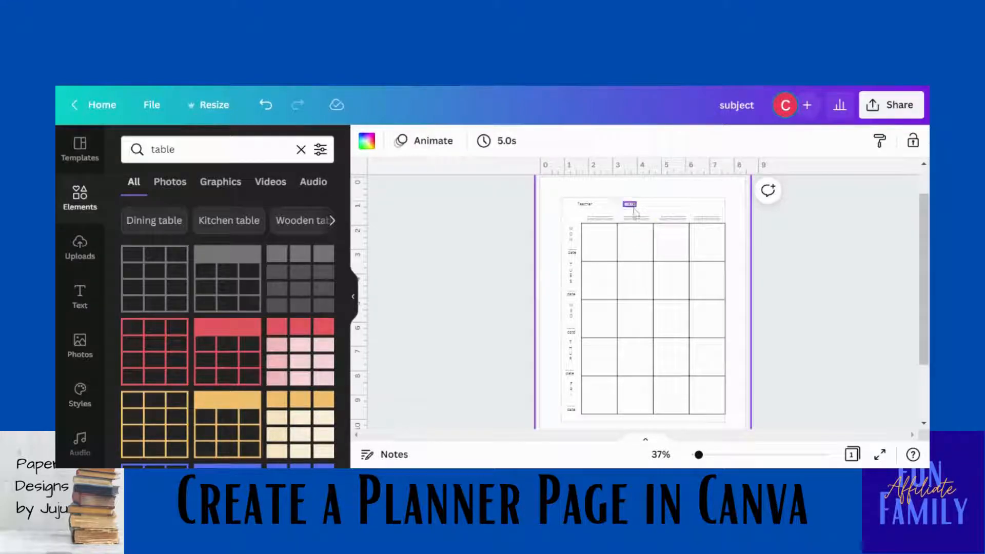
- Duplicate the Grade label, place the copy above the start of the third column and change its text to Room
click(635, 211)
drag(640, 235, 673, 229)
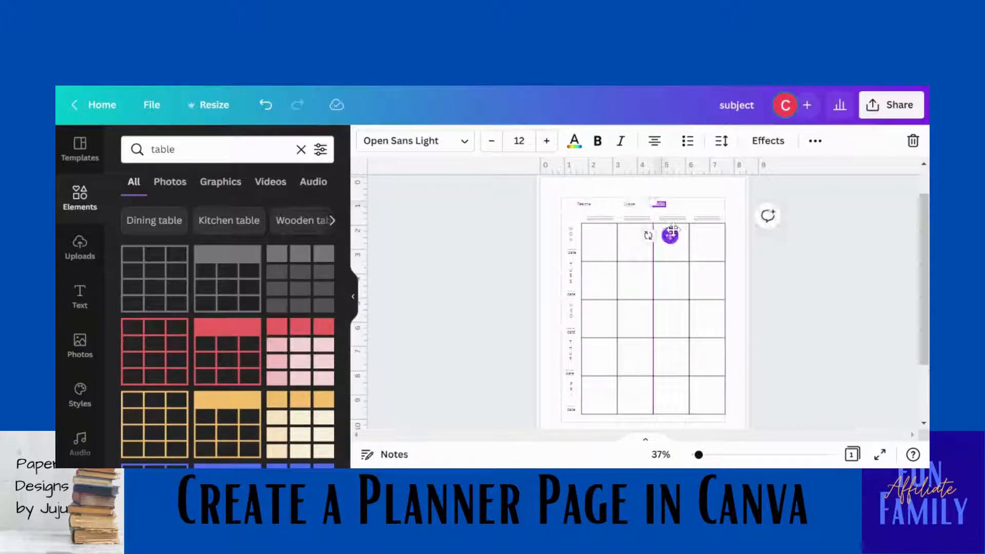
double_click(659, 206)
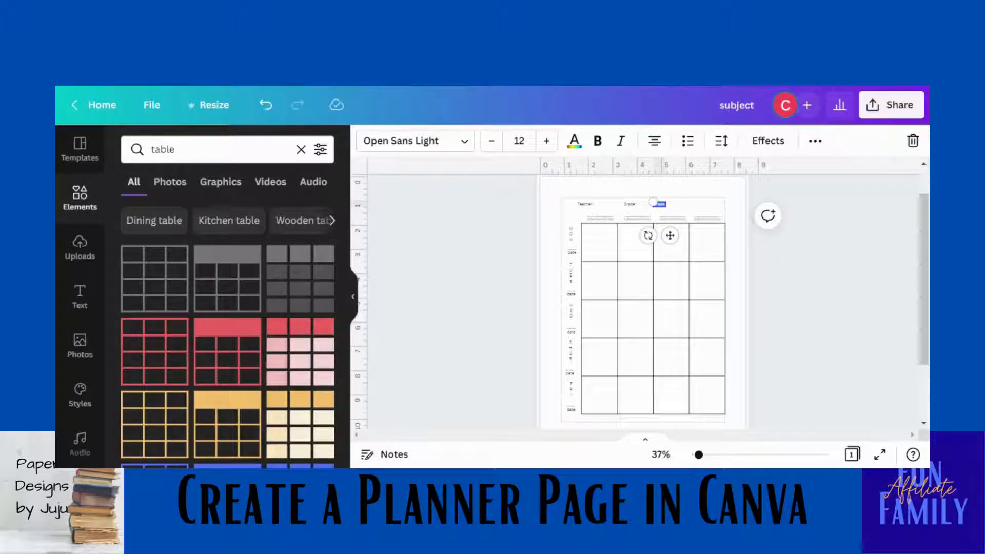
key(BackSpace)
click(688, 202)
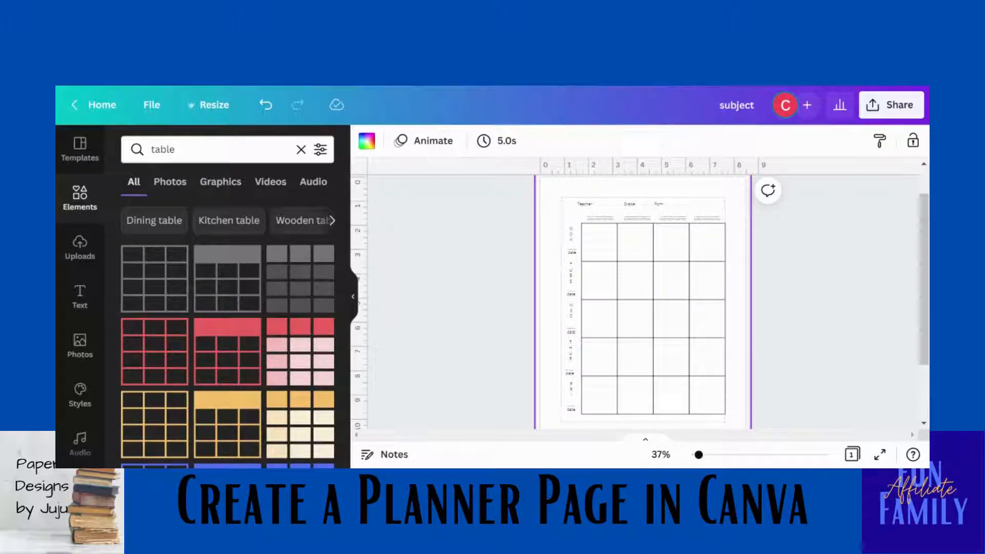
- Paste another label copy beyond Room in the header line and change its text to Week of
click(660, 207)
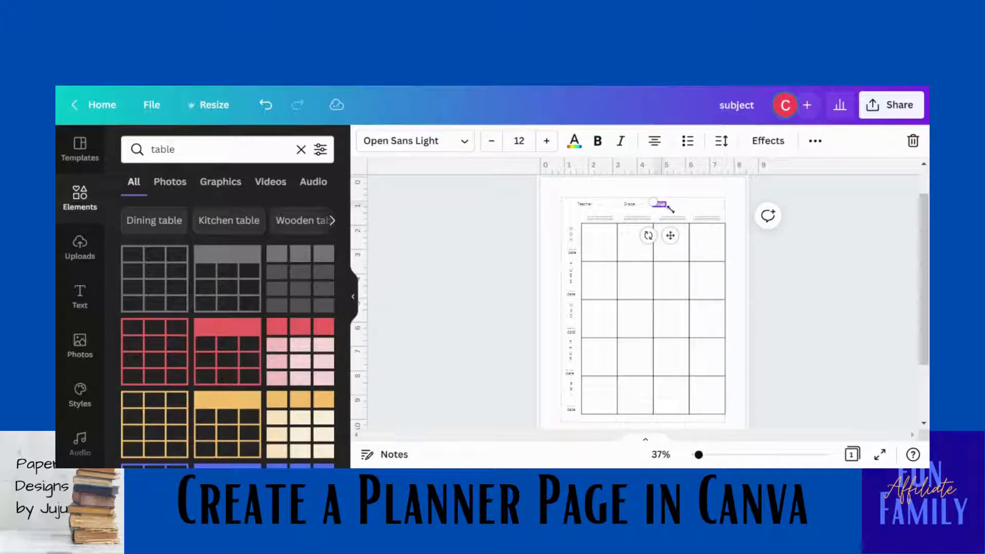
click(674, 218)
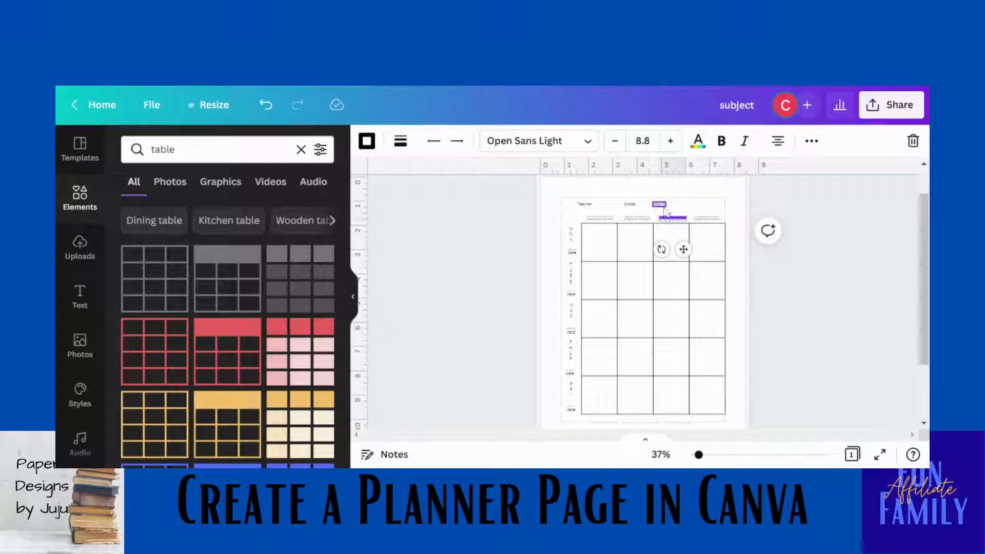
key(ctrl+v)
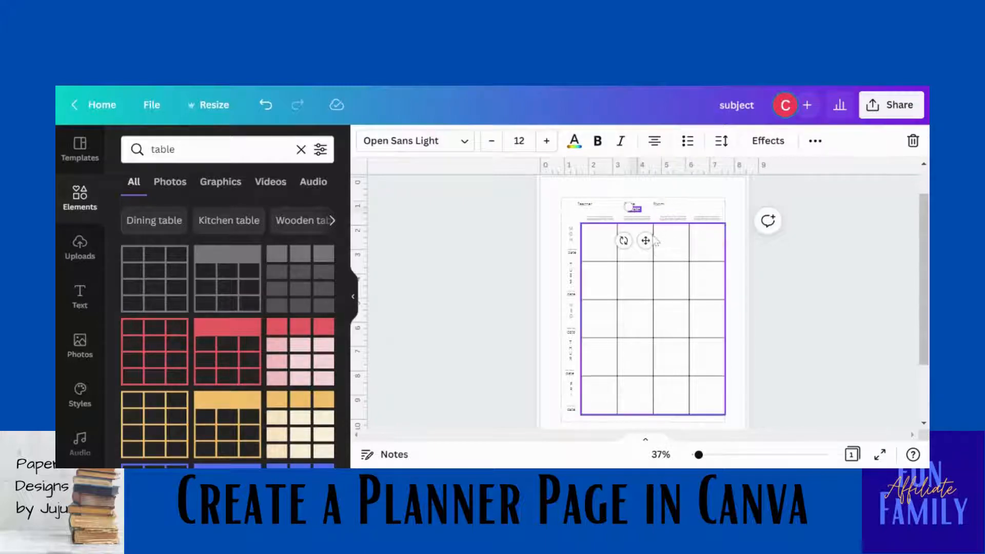
drag(647, 239, 696, 233)
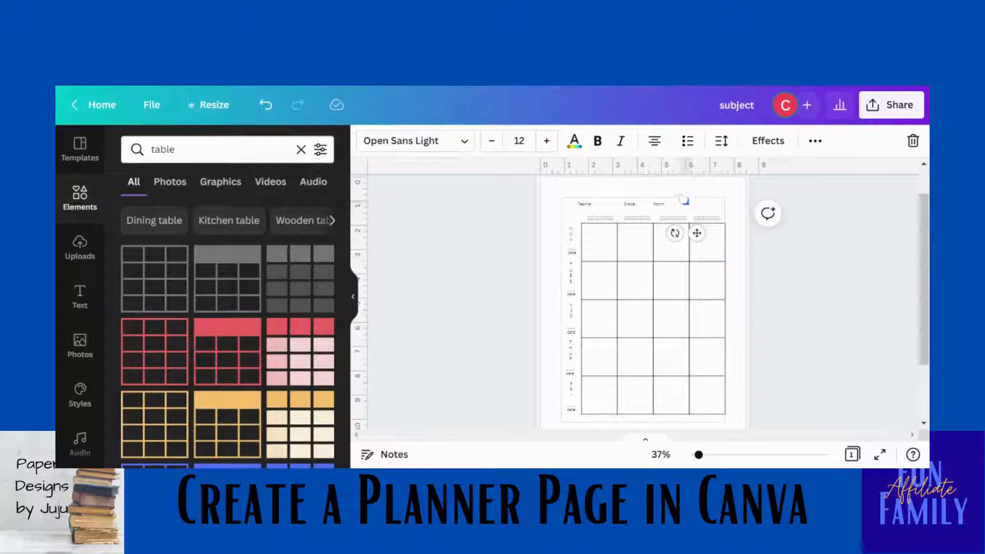
double_click(686, 202)
- Shift the Teacher label left in small increments until it starts at the page margin
click(590, 205)
drag(593, 206, 590, 207)
key(Left)
key(Left)
key(Left)
key(Left)
key(Left)
key(Left)
key(Left)
key(Left)
key(Left)
key(Left)
key(Left)
key(Left)
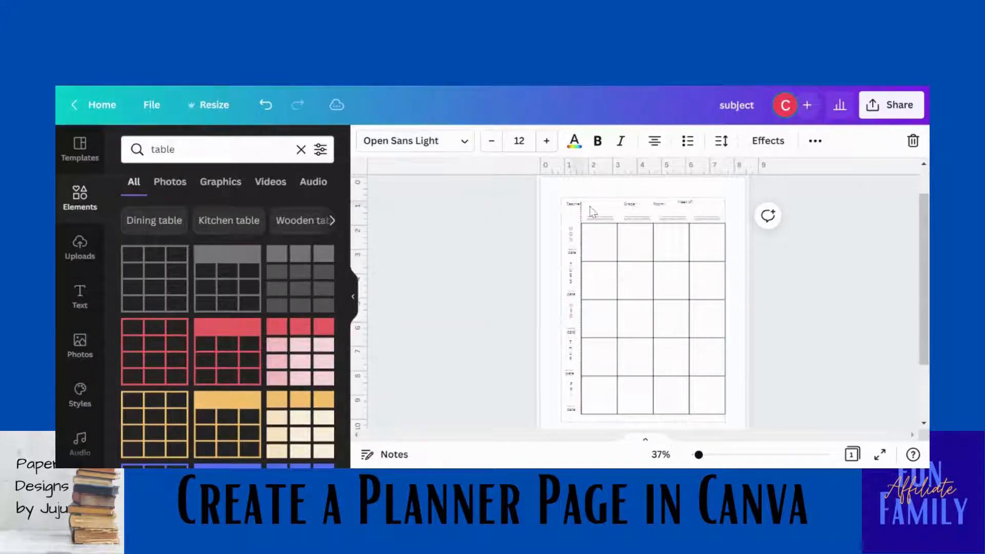
- Move the Grade label slightly left along the header line to even out the spacing
click(629, 217)
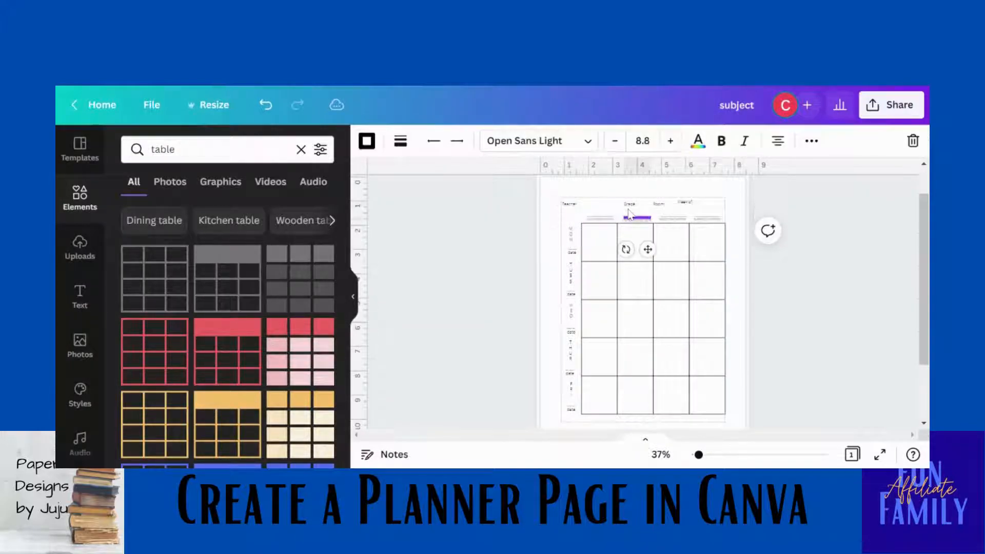
click(631, 206)
drag(631, 206, 626, 204)
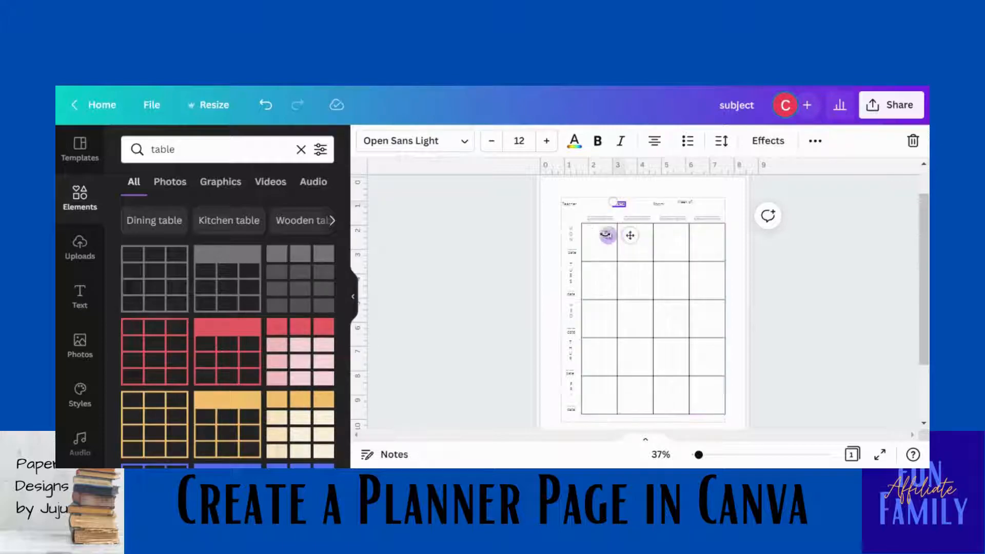
click(571, 220)
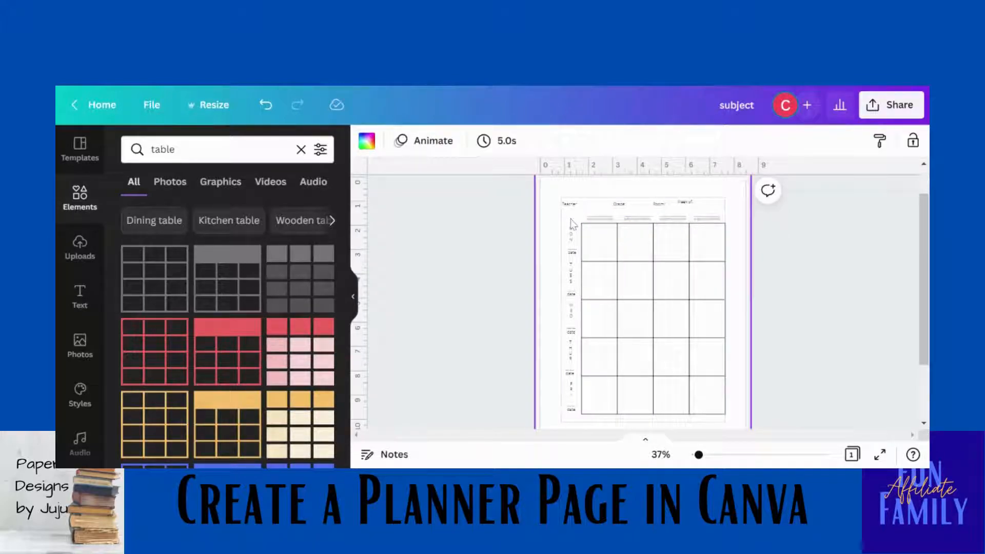
- Add a line beneath the header labels spanning both page margins, with line weight 1 and the dotted style
key(l)
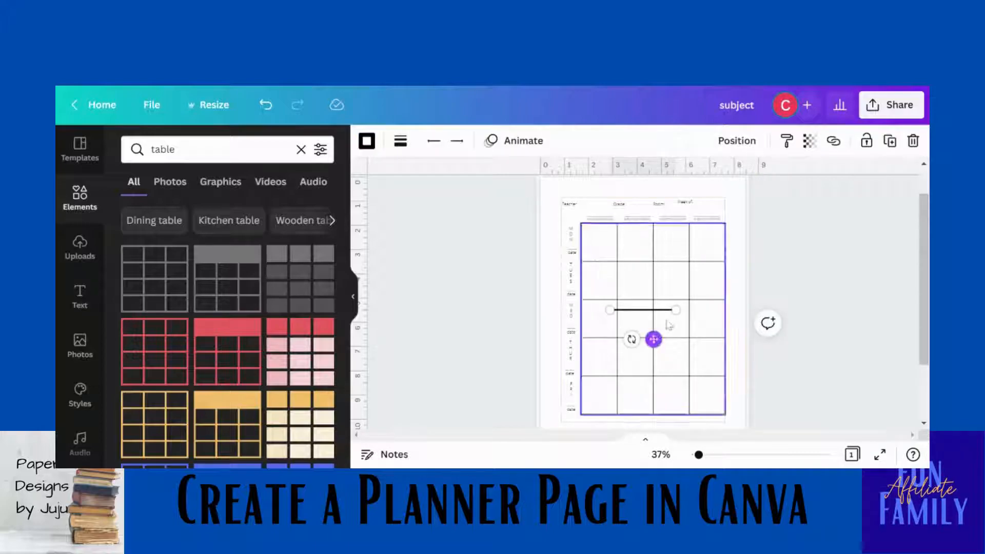
drag(653, 339, 725, 207)
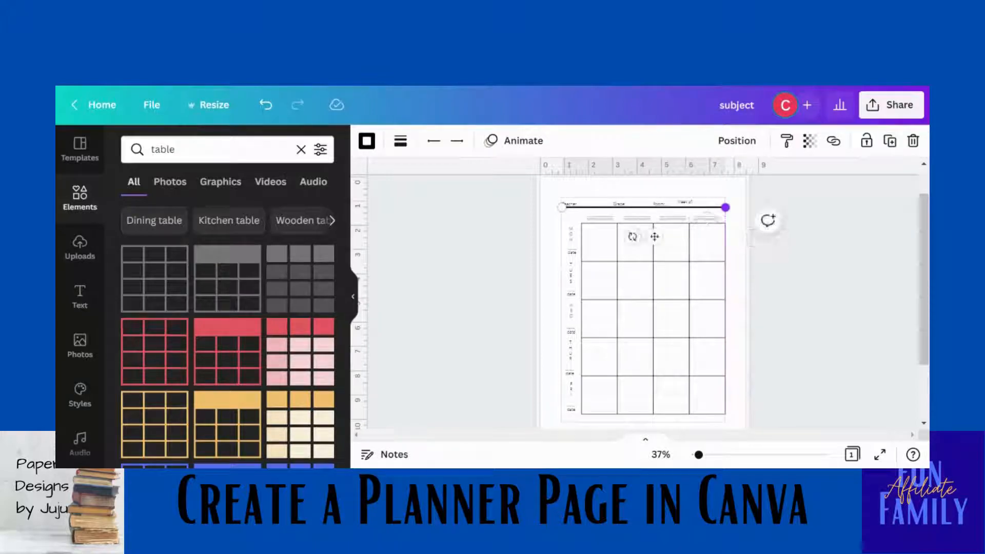
click(400, 141)
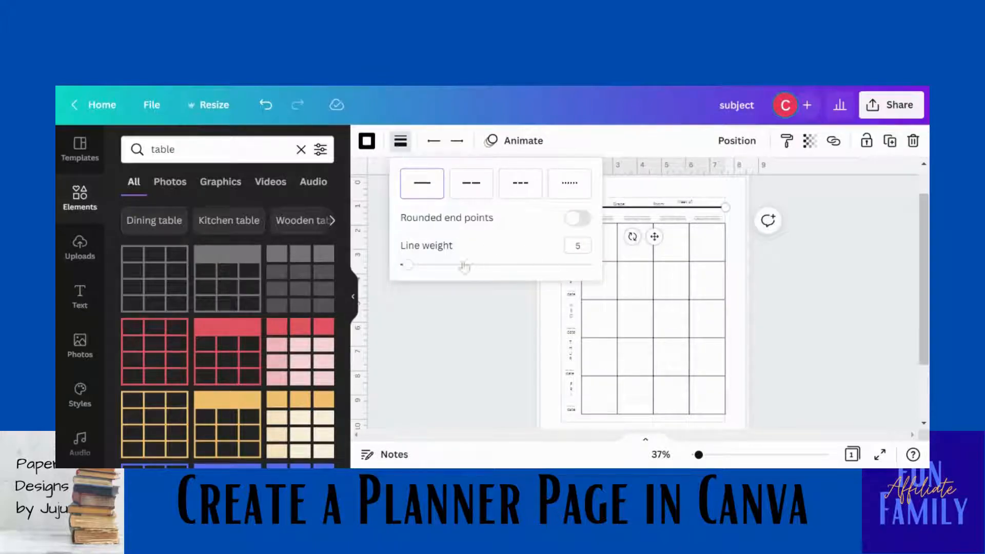
drag(408, 264, 400, 265)
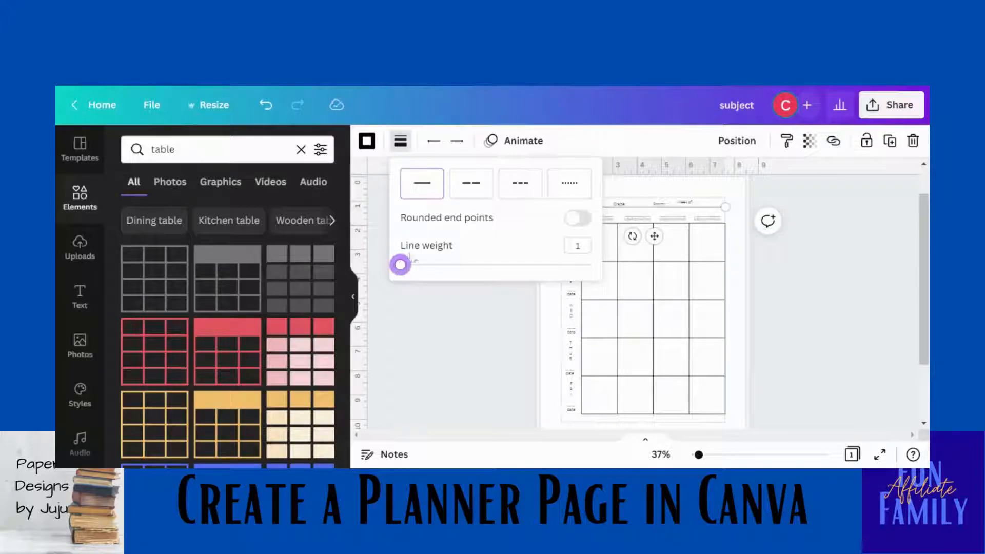
click(570, 186)
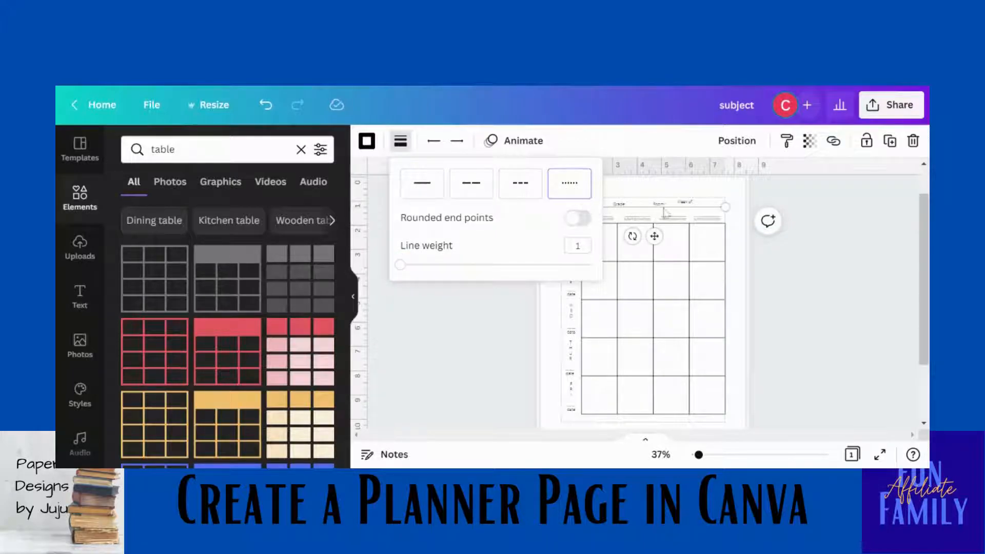
click(686, 208)
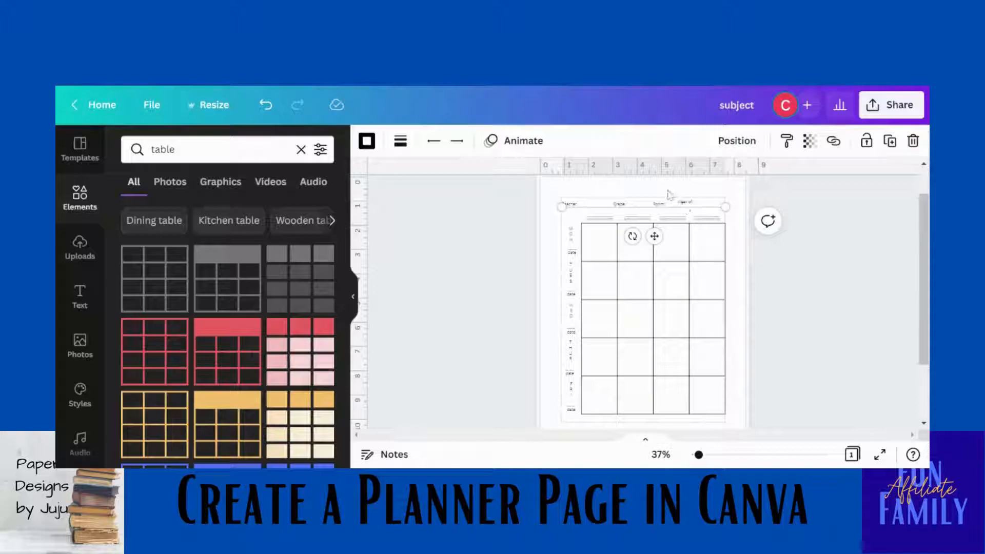
- Move the dotted line further down so it sits clear of the header labels, just above the subject/period/class lines
click(668, 193)
click(682, 207)
click(804, 276)
click(692, 203)
drag(692, 202, 691, 203)
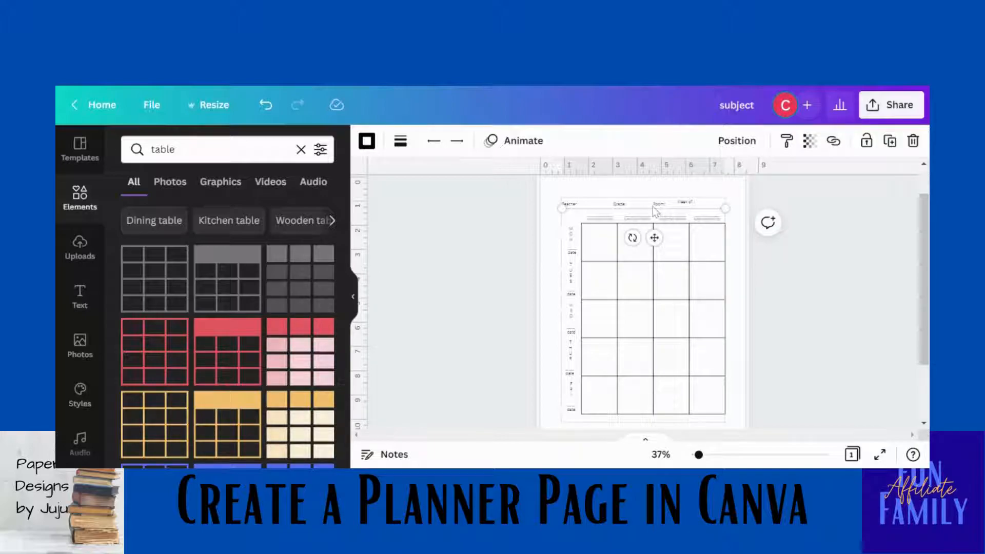
click(573, 207)
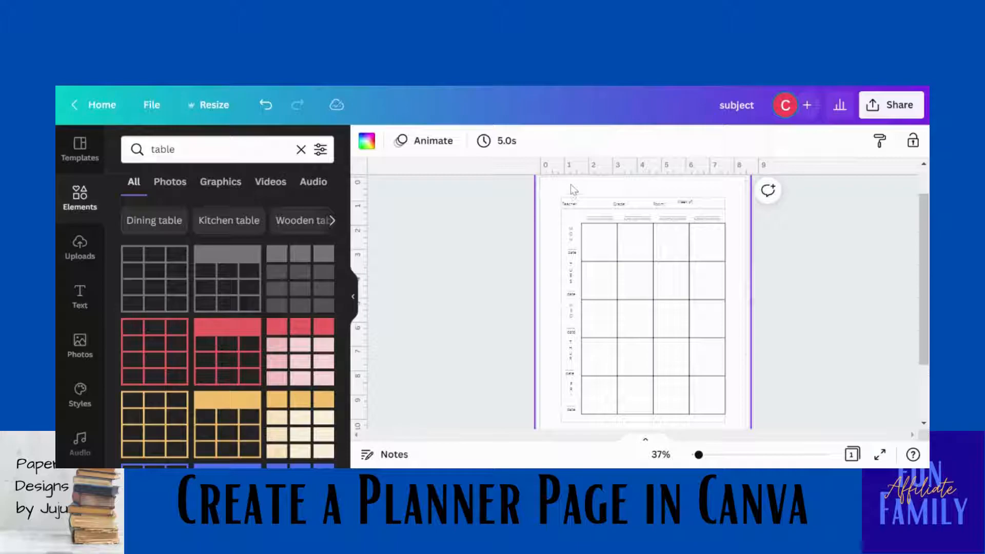
click(573, 208)
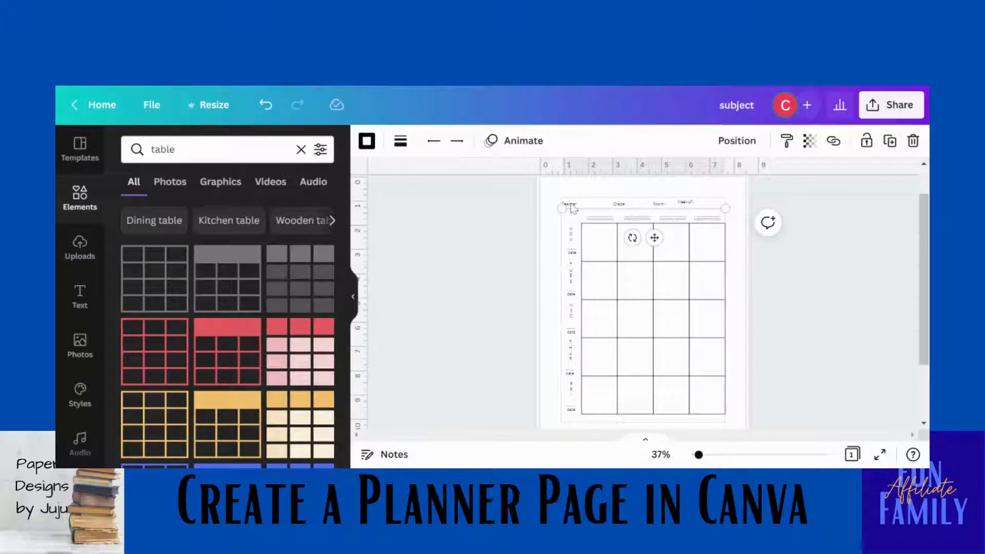
click(553, 219)
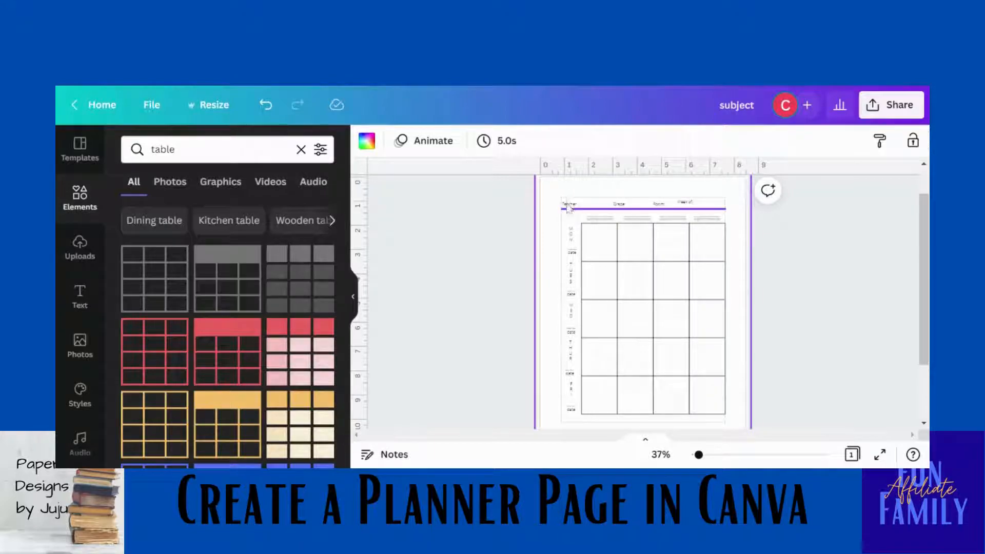
click(568, 207)
drag(572, 206, 574, 209)
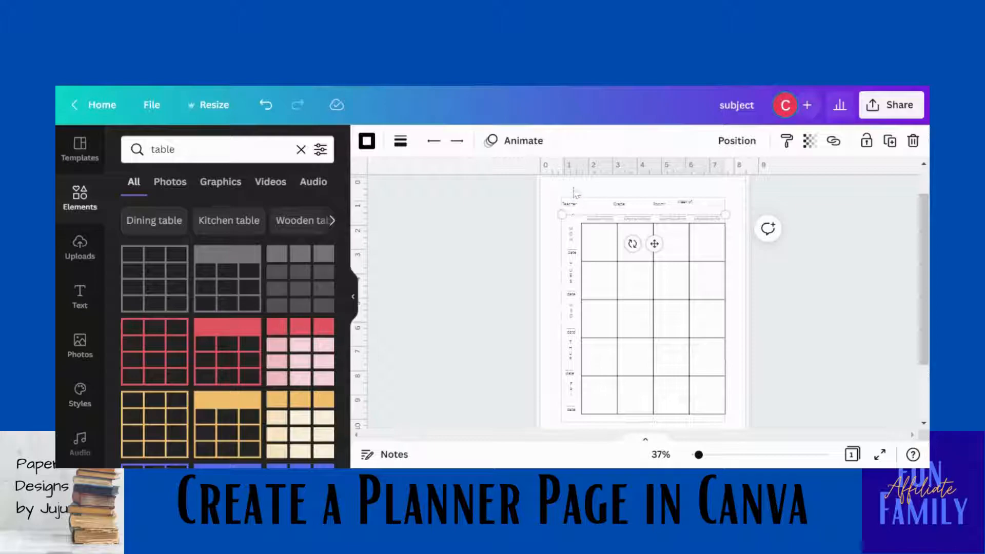
click(575, 194)
click(575, 210)
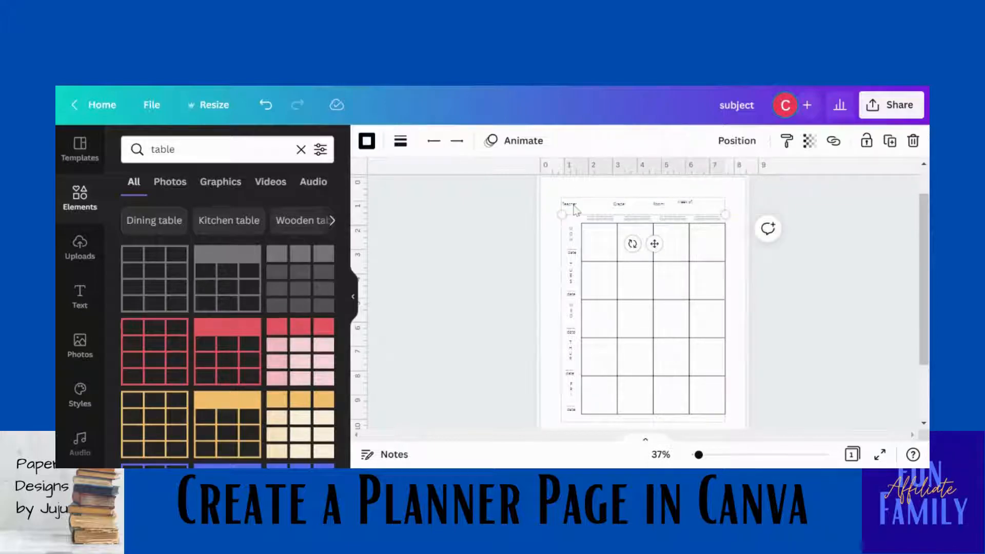
- Correct the first header label's text so it reads Teacher:
click(574, 206)
click(573, 207)
double_click(571, 205)
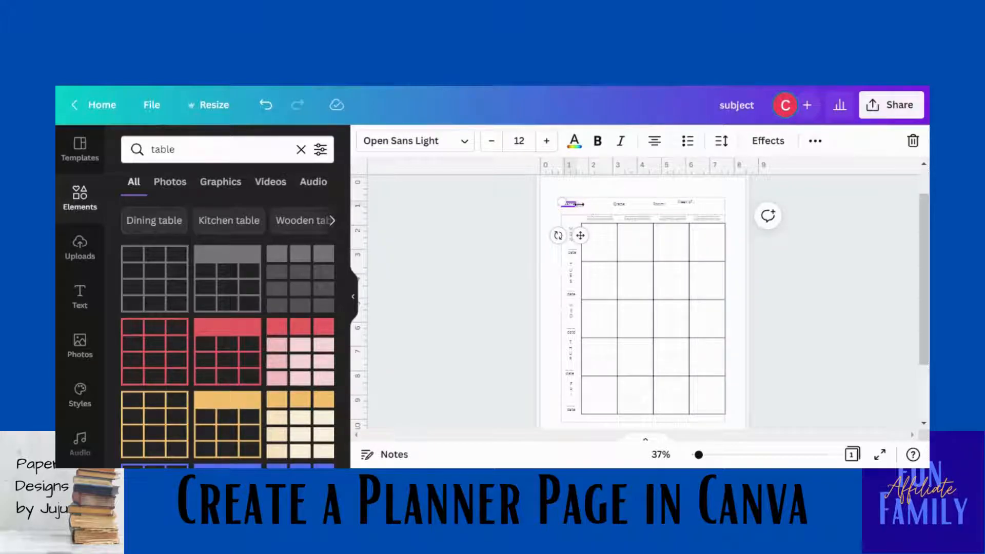
click(570, 208)
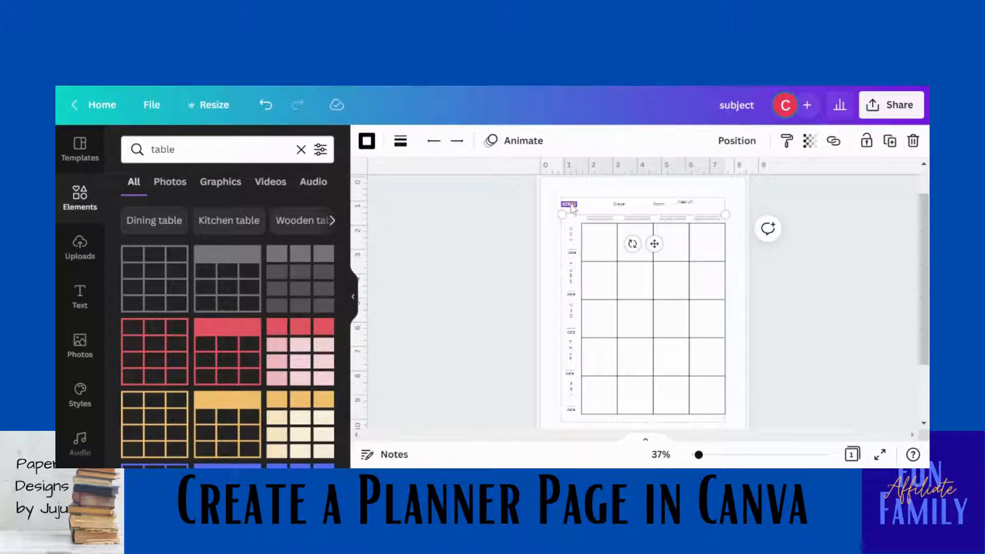
click(572, 206)
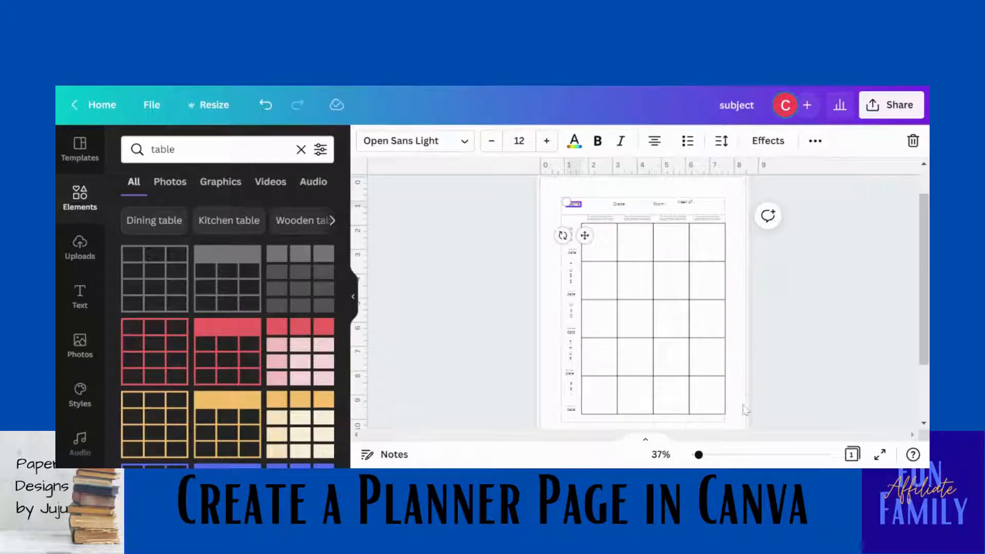
drag(699, 454, 719, 454)
drag(926, 299, 911, 223)
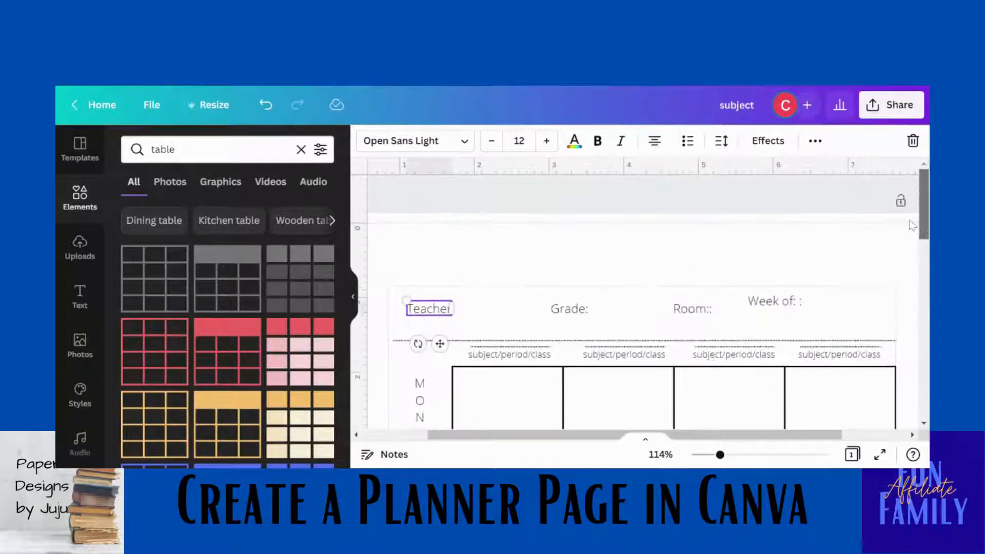
click(911, 223)
click(453, 311)
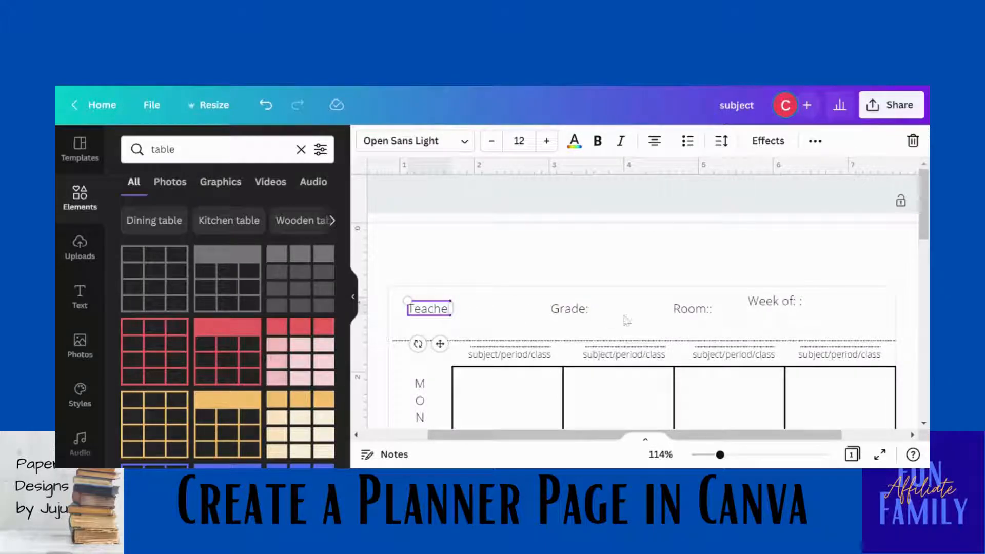
click(636, 311)
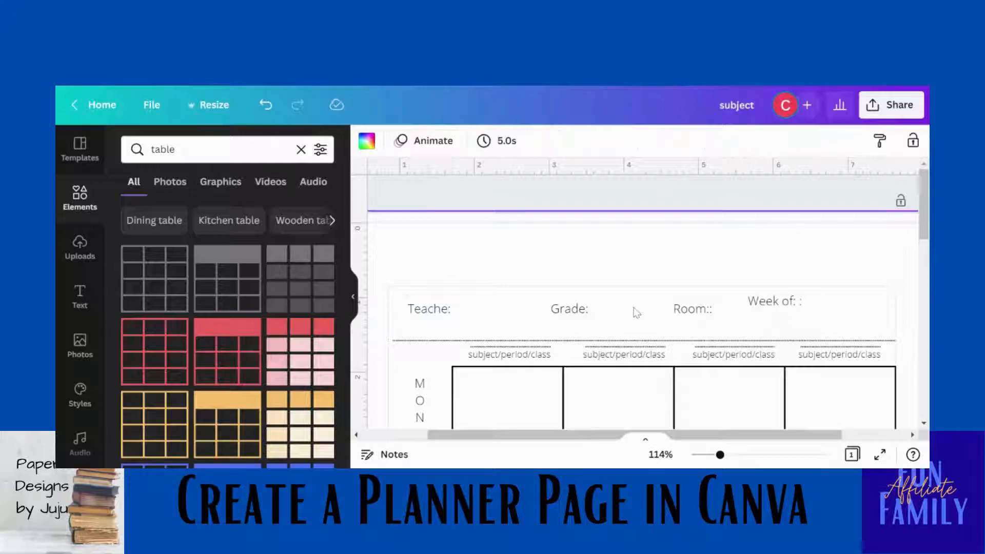
click(448, 314)
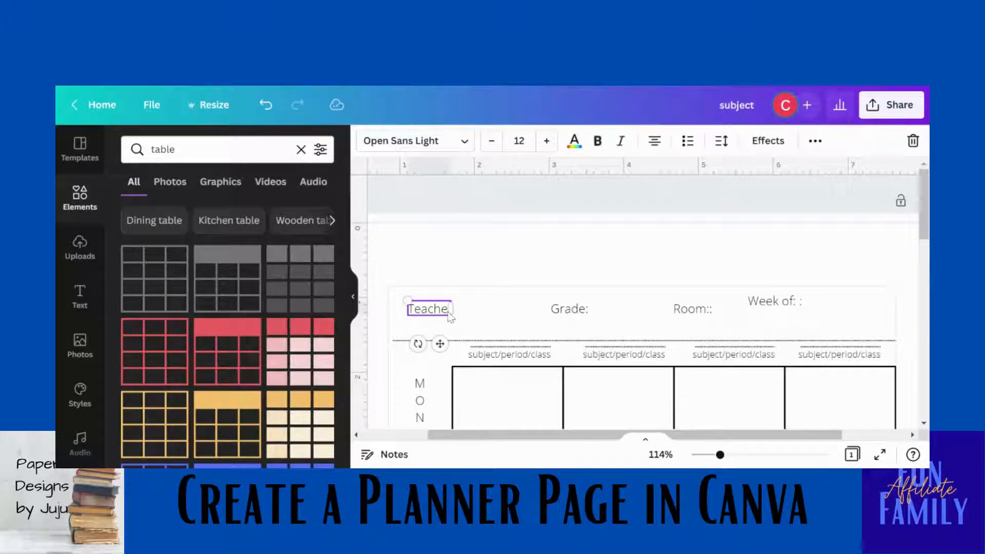
text(r)
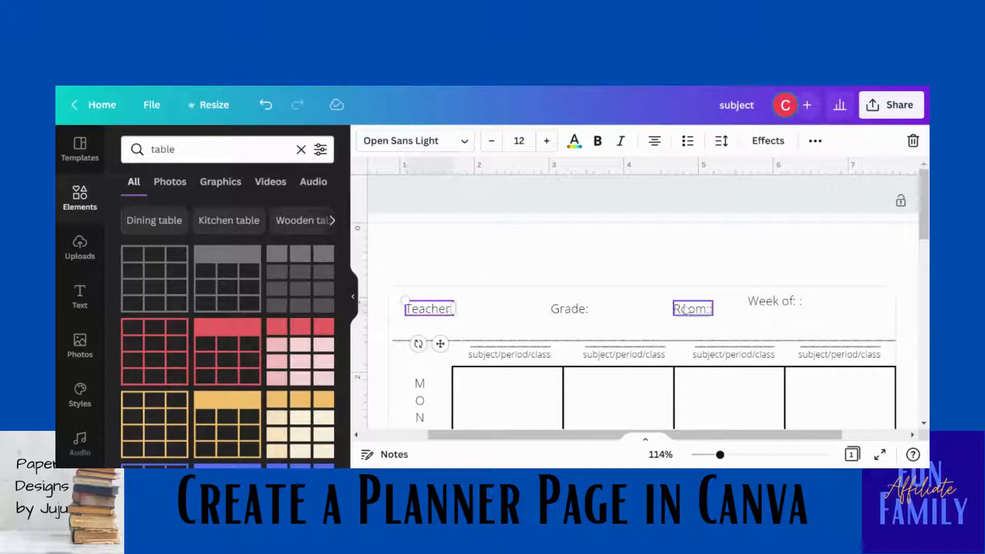
- Lower the Week of label to line up with the other header labels and shift the Grade label left
drag(760, 297, 761, 303)
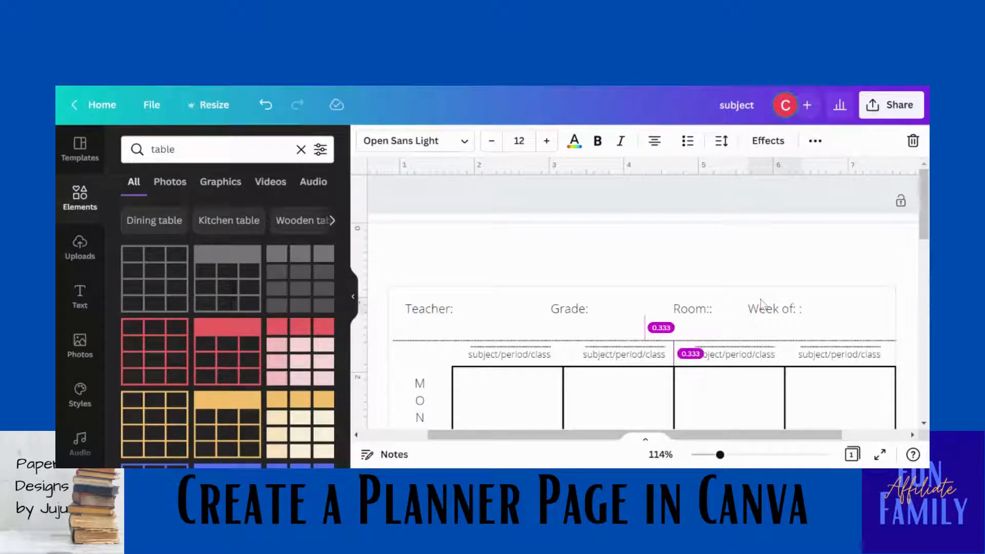
drag(570, 320, 547, 320)
- Remove the extra colon from the Room label so it reads Room:
click(681, 314)
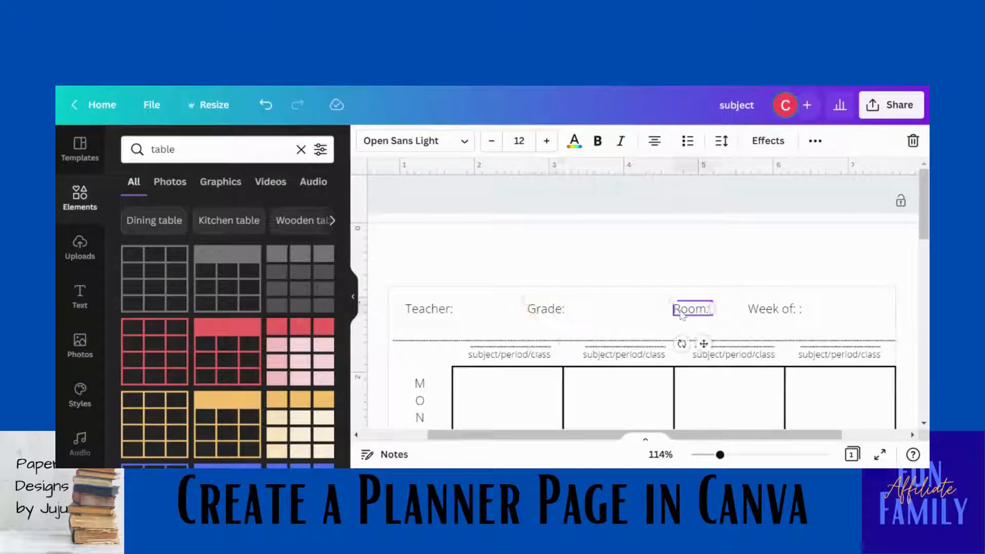
key(BackSpace)
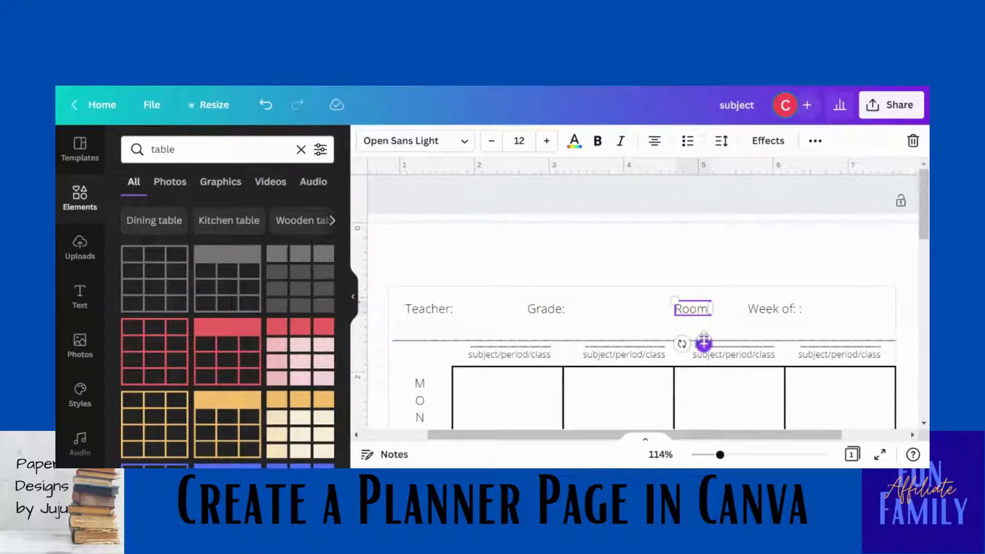
click(717, 258)
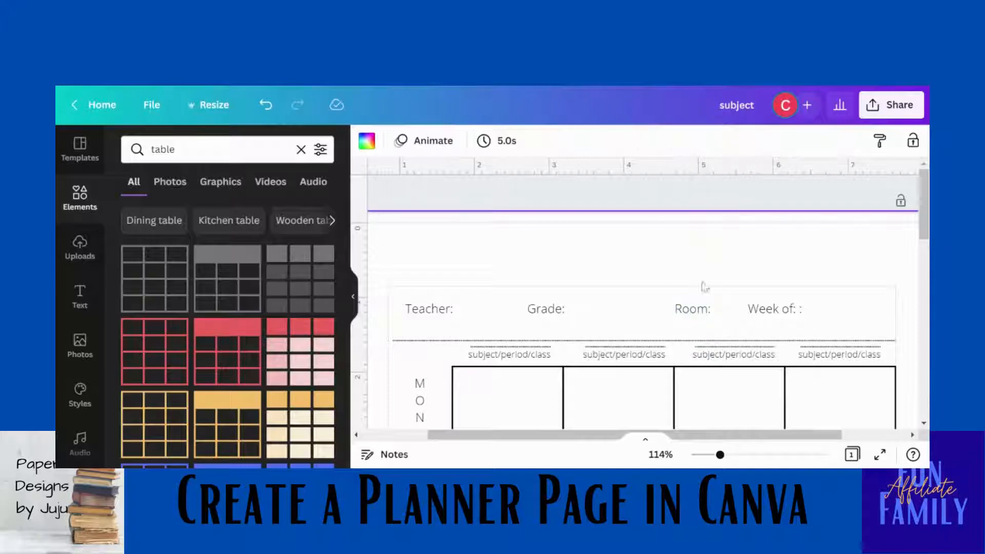
- Nudge the Room label left along the header row until it sits above the middle of the second table column
click(699, 310)
key(Left)
key(Left)
key(Left)
key(Left)
key(Left)
key(Left)
key(Left)
key(Left)
key(Left)
key(Left)
key(Left)
key(Left)
key(Left)
key(Left)
key(Left)
key(Left)
key(Left)
key(Left)
key(Left)
key(Left)
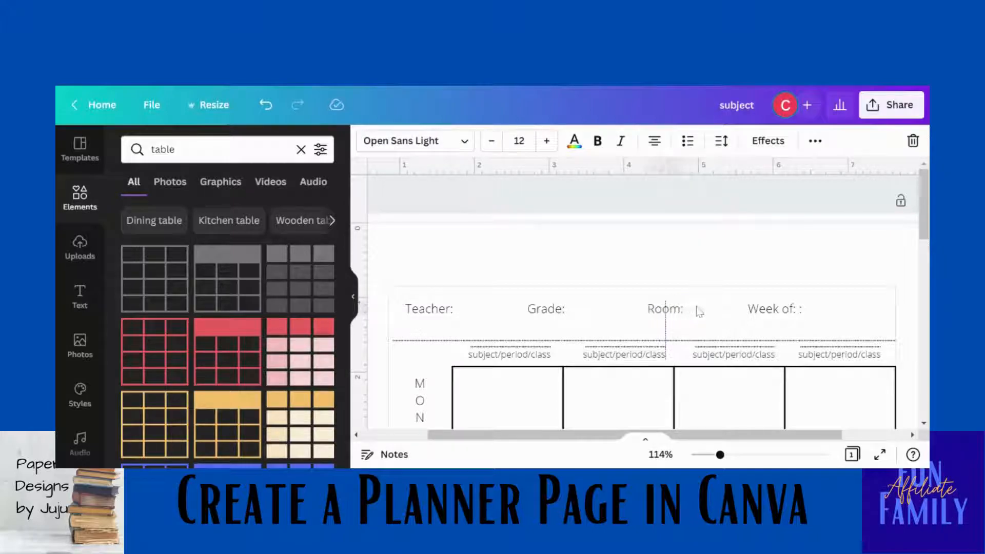
key(Left)
key(Left)
key(Left)
key(Left)
key(Left)
key(Left)
key(Left)
key(Left)
key(Left)
key(Left)
key(Left)
key(Left)
key(Left)
key(Left)
key(Left)
key(Left)
key(Left)
key(Left)
key(Left)
key(Left)
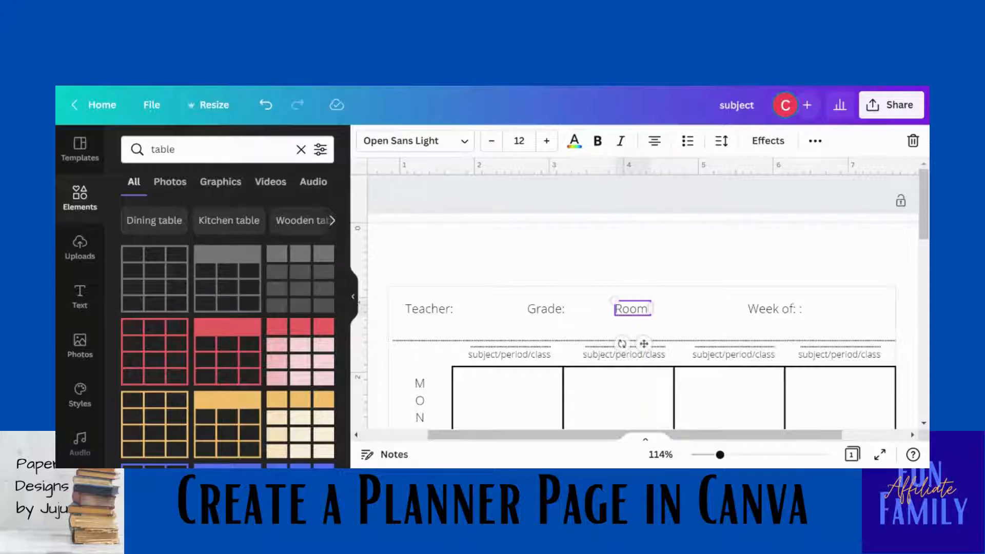
- Shift the Week of label left along the header row until it starts just inside the third table column
click(772, 311)
drag(771, 311, 768, 316)
key(Left)
key(Left)
key(Left)
key(Left)
key(Left)
key(Left)
key(Left)
key(Left)
key(Left)
key(Left)
key(Left)
key(Left)
key(Left)
key(Left)
key(Left)
key(Left)
key(Left)
key(Left)
key(Left)
key(Left)
key(Right)
key(Right)
key(Right)
key(Right)
key(Right)
key(Right)
key(Right)
key(Right)
key(Right)
key(Right)
key(Right)
key(Right)
key(Right)
key(Right)
key(Right)
key(Right)
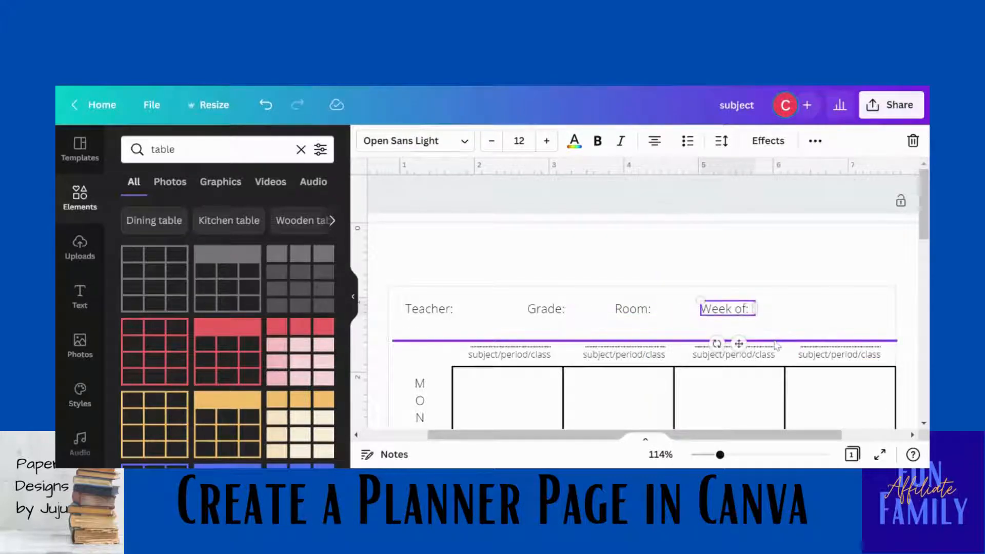
- Nudge the dotted line up until it sits directly beneath the header labels
click(776, 340)
key(Up)
key(Up)
key(Up)
key(Up)
key(Up)
key(Up)
key(Up)
key(Up)
key(Up)
key(Up)
key(Up)
key(Up)
key(Up)
key(Up)
key(Up)
key(Up)
key(Up)
key(Up)
key(Up)
key(Up)
key(Up)
key(Up)
key(Up)
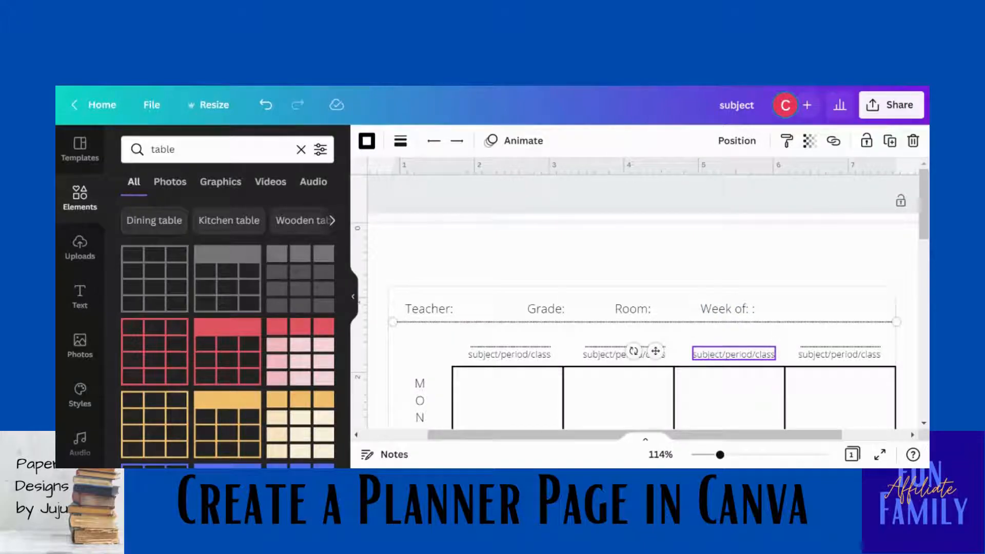
- Nudge the Teacher label and the dotted line left toward the page margin
click(444, 314)
key(Left)
key(Left)
key(Left)
key(Left)
key(Left)
key(Left)
key(Left)
key(Left)
key(Left)
key(Left)
key(Left)
key(Left)
key(Left)
key(Left)
key(Left)
key(Left)
key(Left)
key(Left)
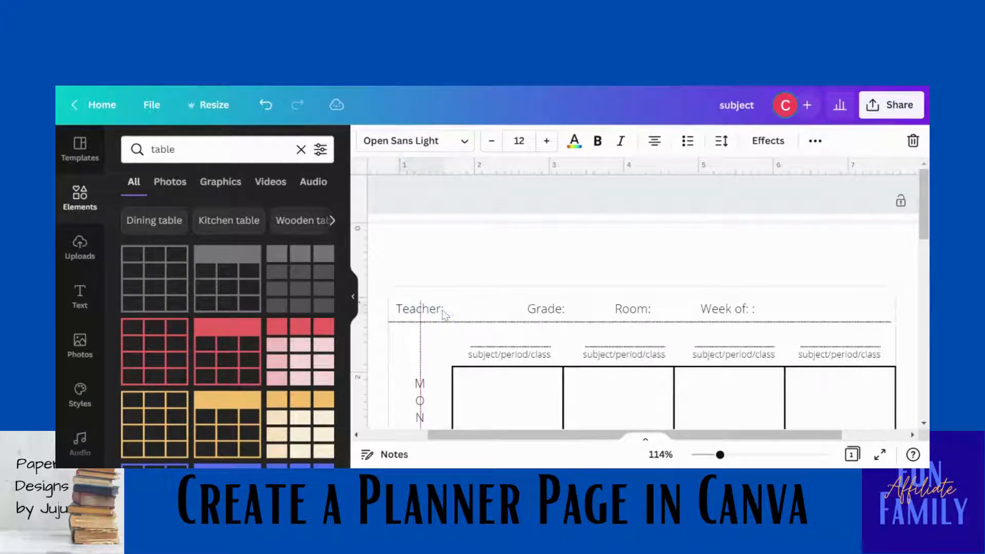
- Nudge the Teacher label slightly right at the start of the header row
key(Right)
key(Right)
key(Right)
key(Right)
key(Right)
key(Right)
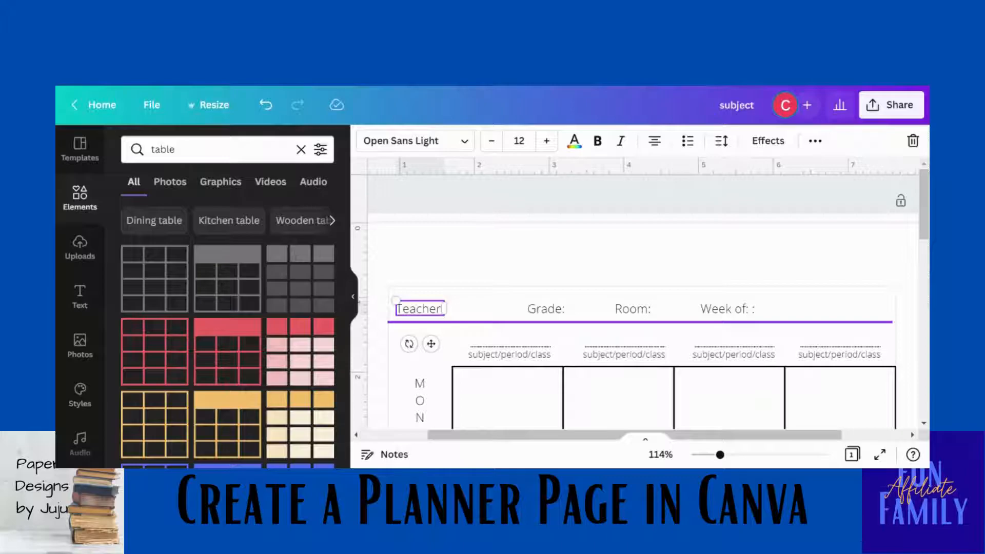
- Remove the duplicate colon from the Week of label so it ends in a single colon
click(756, 318)
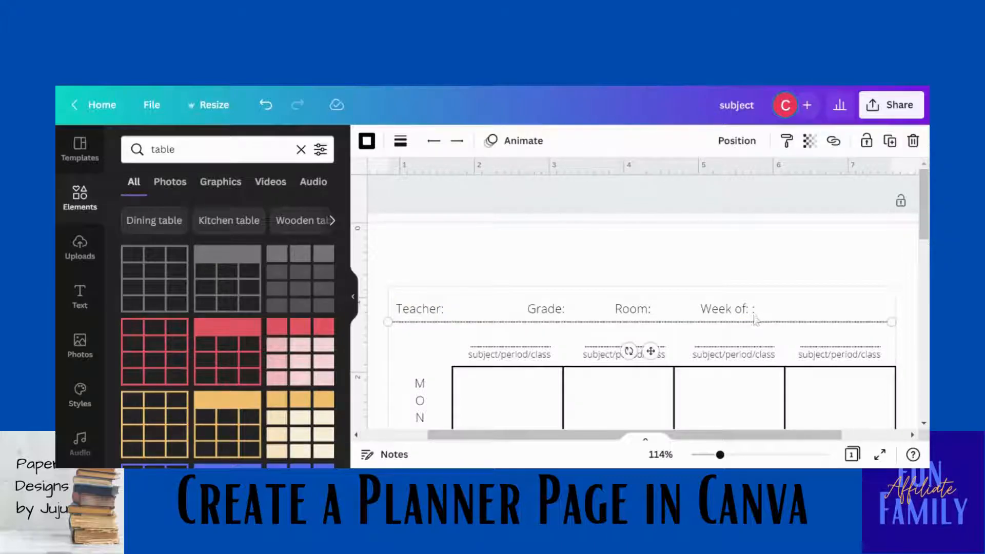
click(751, 310)
click(750, 309)
key(BackSpace)
text(:)
click(808, 249)
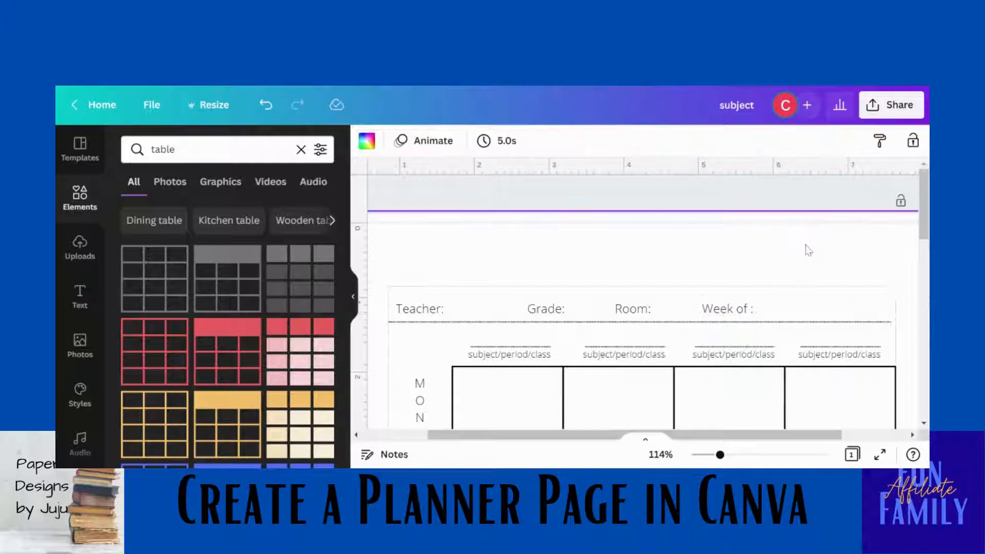
- Nudge the Teacher label up, well clear of the dotted header line
mouse_move(924, 233)
mouse_down()
mouse_move(924, 394)
mouse_move(917, 220)
mouse_up()
click(436, 305)
key(Up)
key(Up)
key(Up)
key(Up)
key(Up)
key(Up)
key(Up)
key(Up)
key(Up)
key(Up)
key(Up)
key(Up)
key(Up)
key(Up)
key(Up)
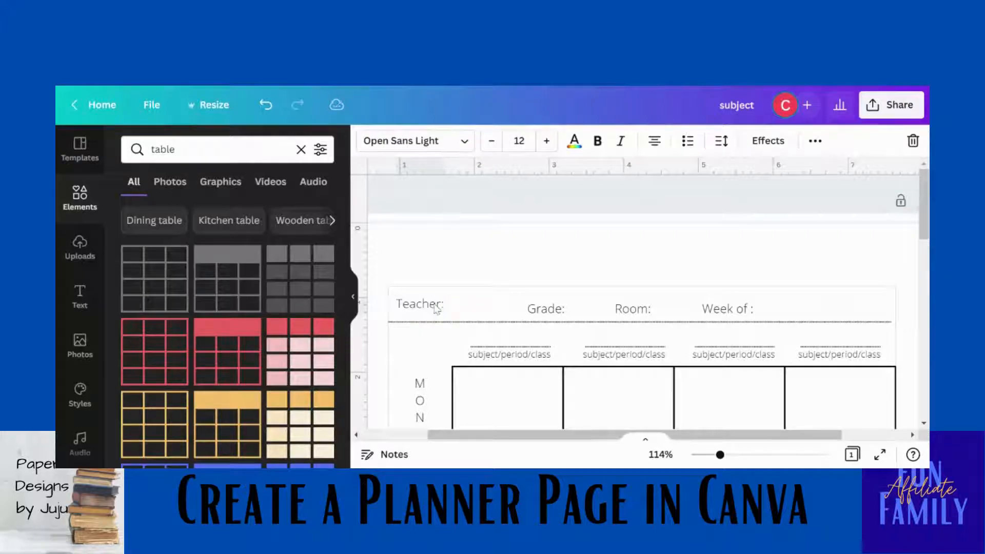
- Raise the Grade label and adjust it until it is level with the Teacher label
click(537, 306)
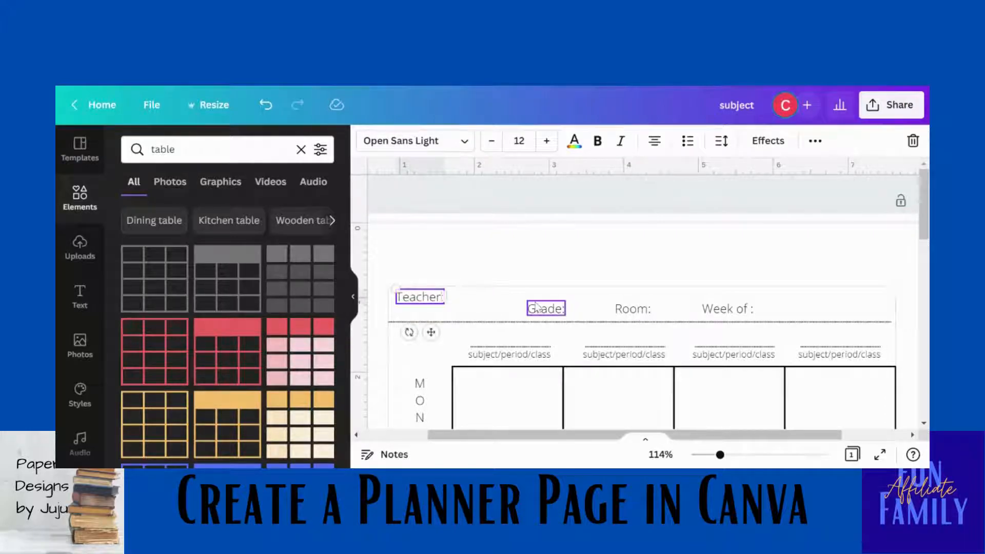
key(Up)
key(Up)
key(Up)
key(Up)
key(Up)
key(Up)
key(Up)
key(Up)
key(Up)
key(Up)
key(Up)
key(Up)
key(Up)
key(Up)
key(Up)
key(Up)
key(Up)
key(Up)
key(Up)
key(Up)
key(Up)
key(Up)
key(Up)
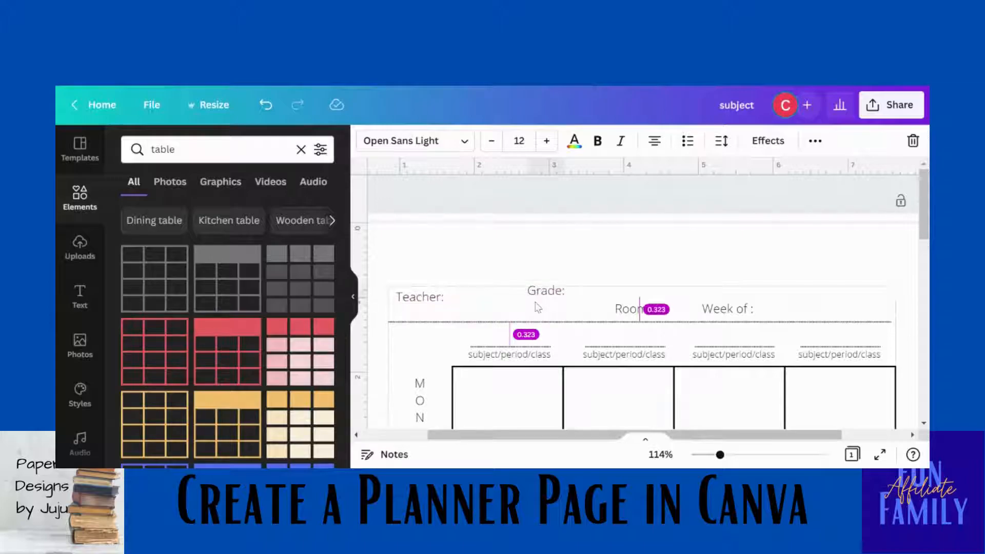
key(Down)
key(Down)
key(Down)
key(Down)
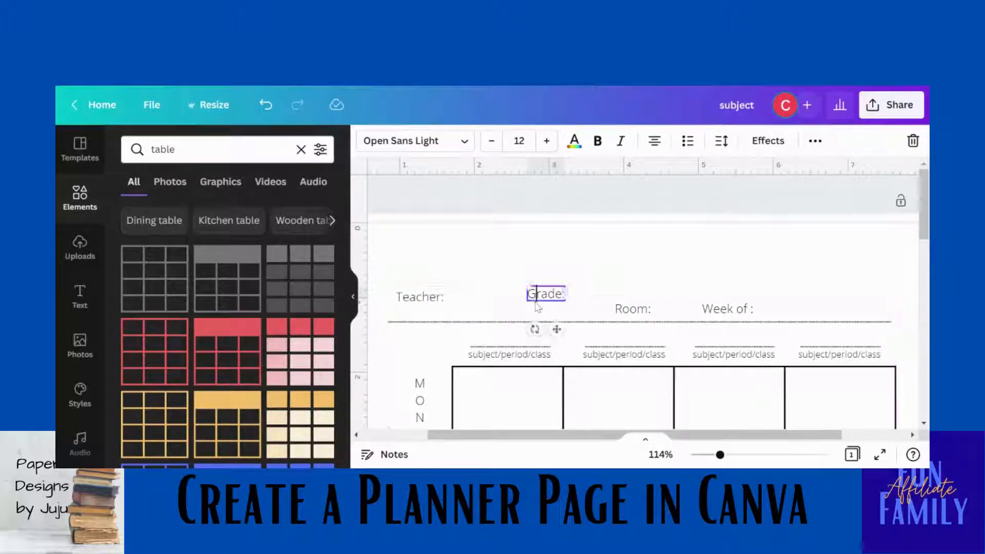
drag(555, 329, 553, 329)
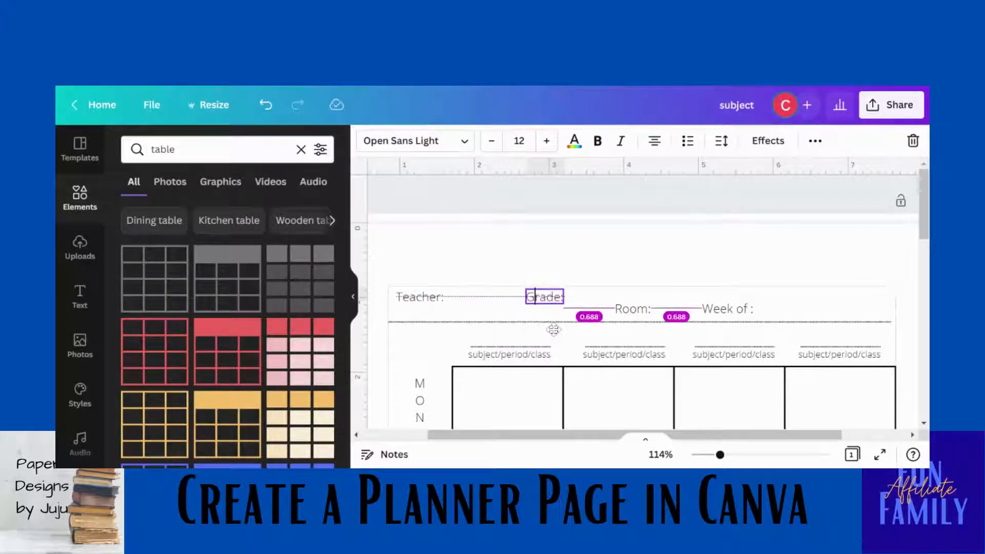
- Move the Room label, the Week of label and the dotted line up to follow the raised Teacher and Grade labels
click(634, 319)
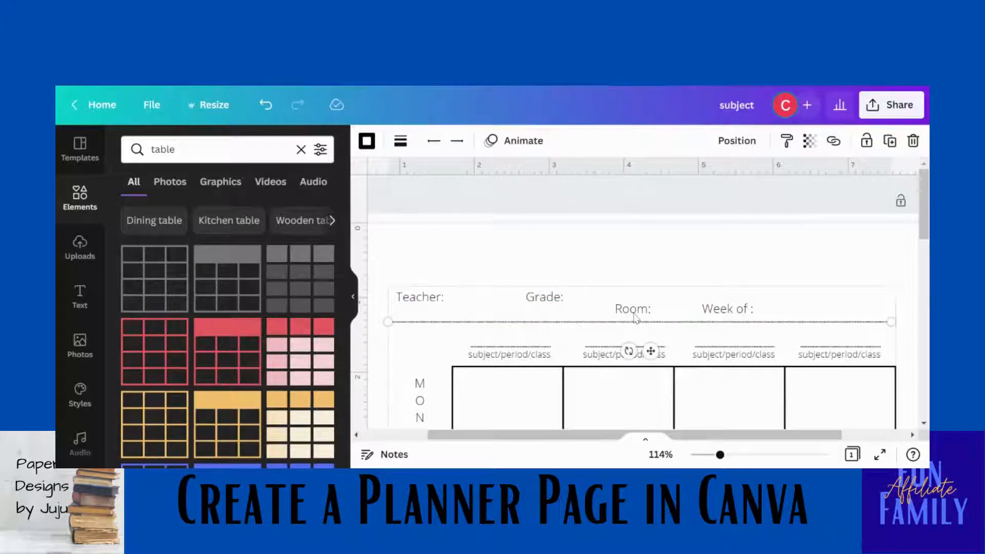
drag(635, 316, 633, 312)
drag(721, 321, 722, 310)
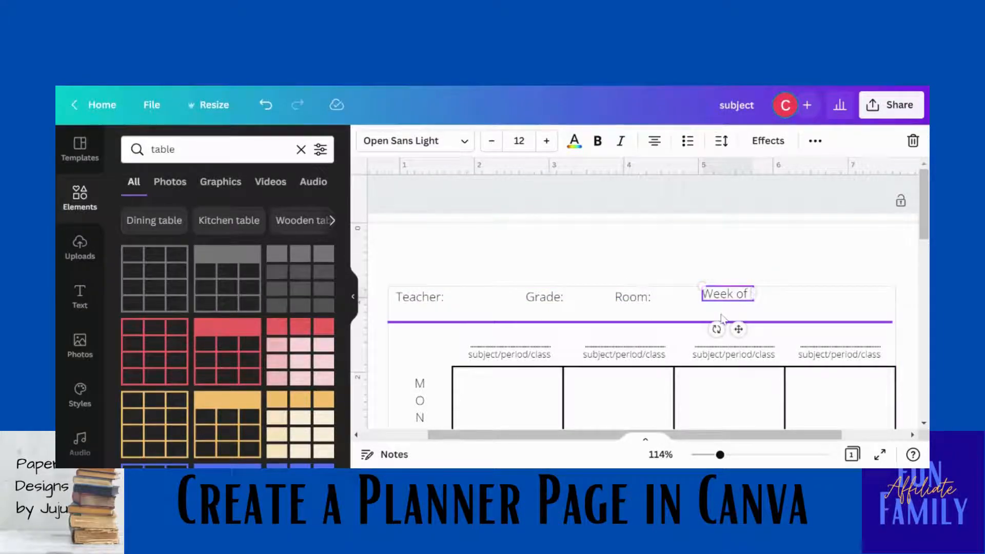
click(699, 326)
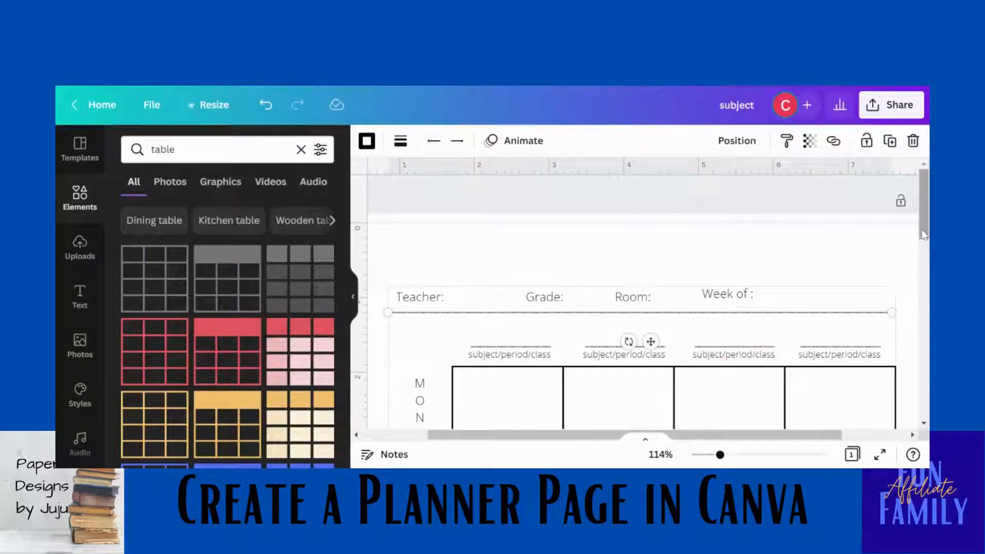
- Stretch the table downward so its five rows become taller and reach closer to the page's bottom margin
drag(924, 216, 924, 229)
drag(720, 455, 696, 455)
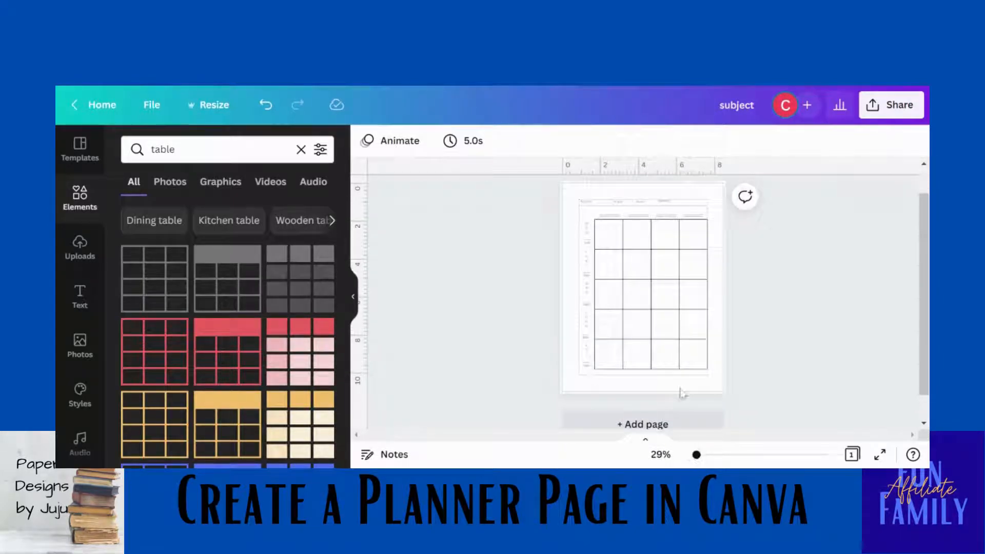
click(666, 349)
drag(707, 372, 709, 378)
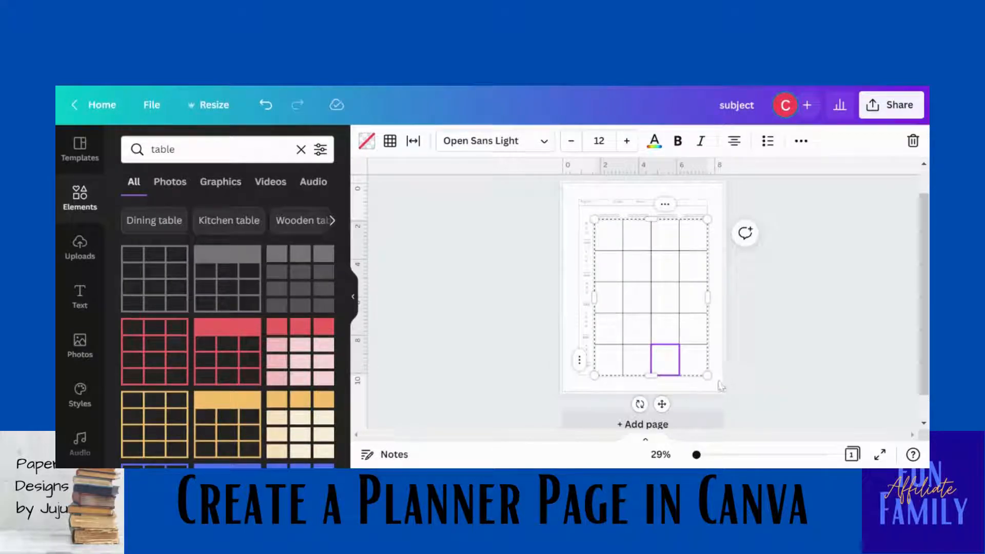
click(721, 386)
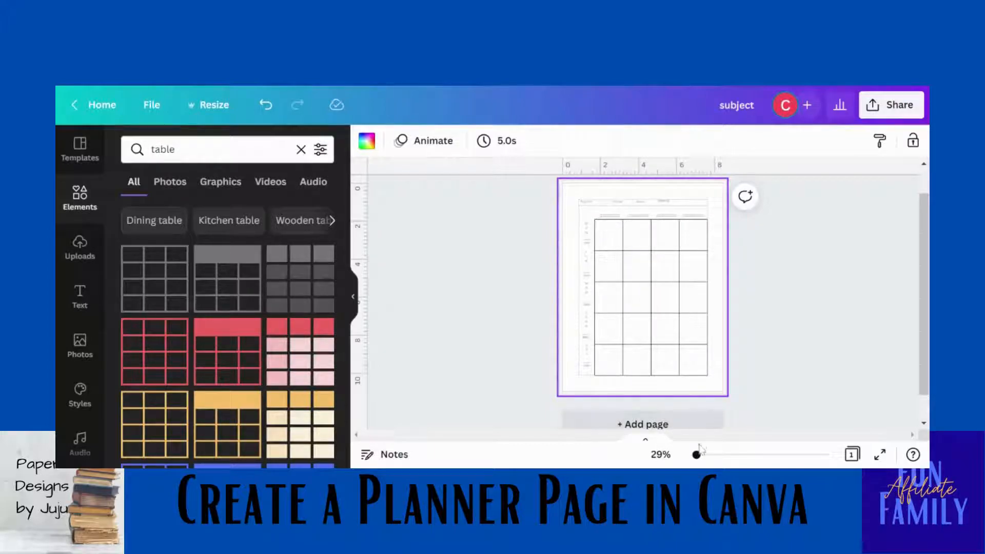
- Lower the Week of label level with the other header labels and raise the dotted line directly beneath them
scroll(865, 382, up, 5)
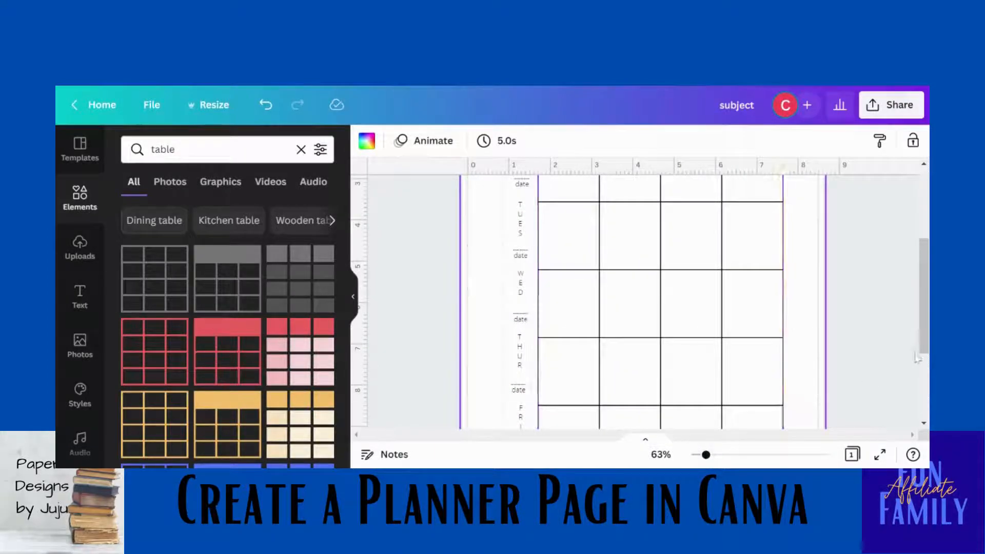
drag(918, 357, 921, 293)
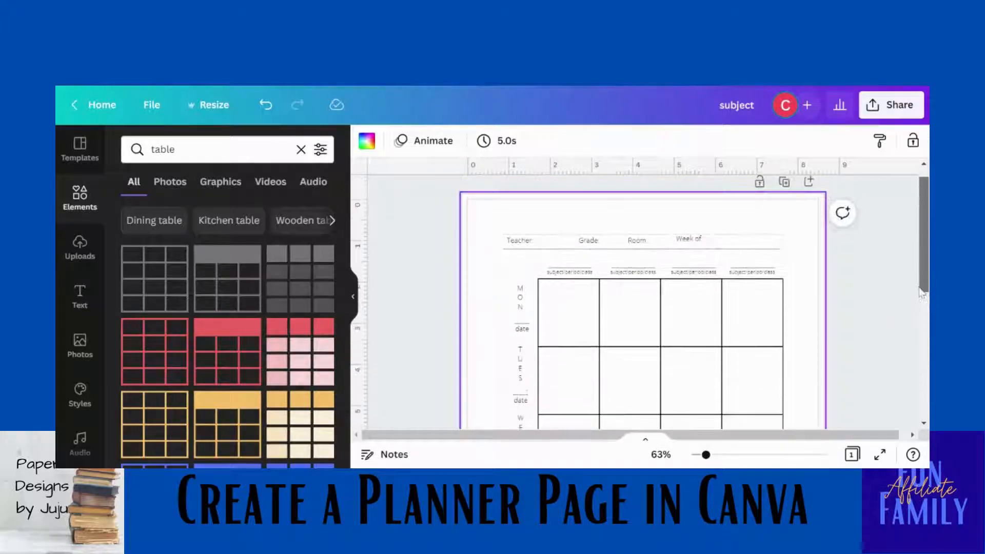
click(698, 247)
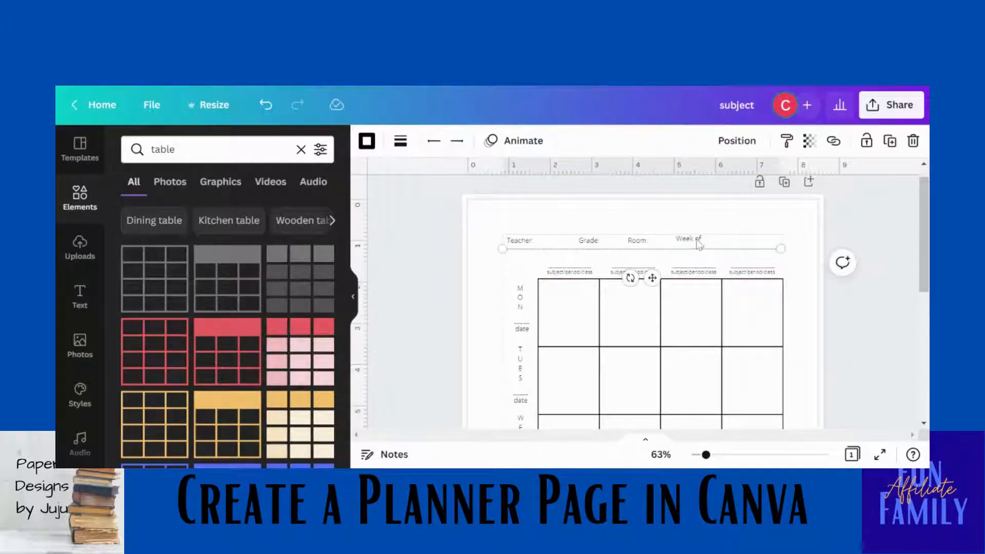
drag(695, 234, 695, 239)
click(691, 232)
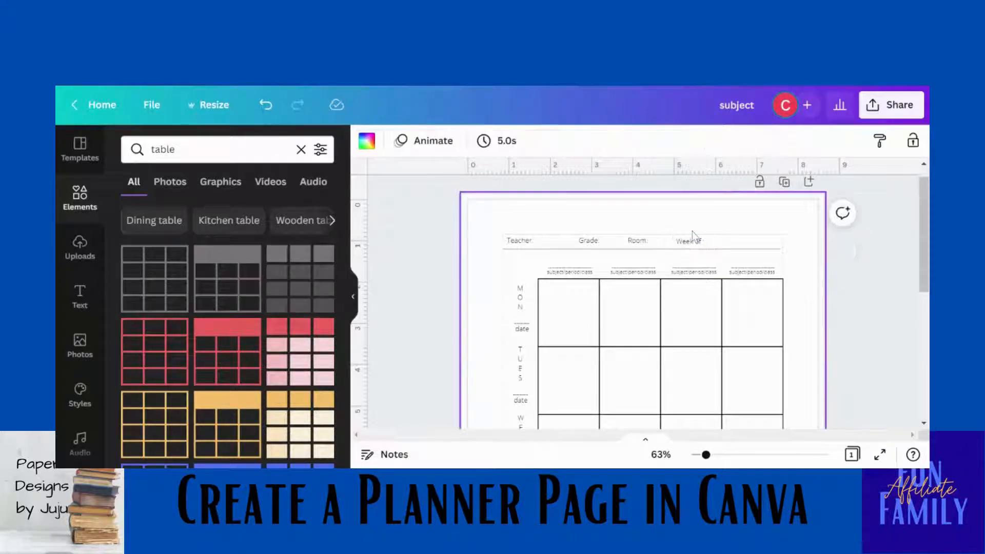
click(636, 248)
drag(636, 248, 637, 242)
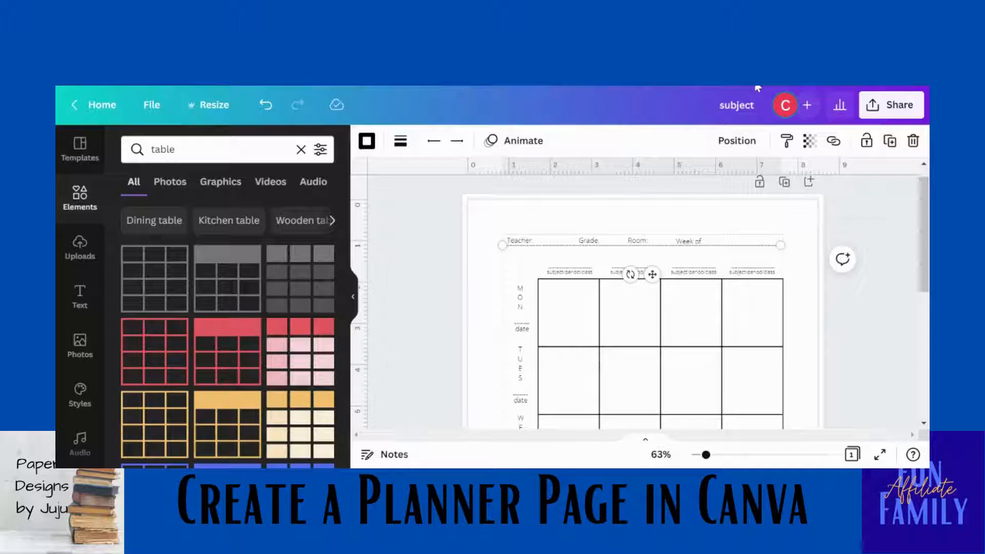
- Duplicate the finished planner page to get a second copy of it
scroll(927, 191, up, 2)
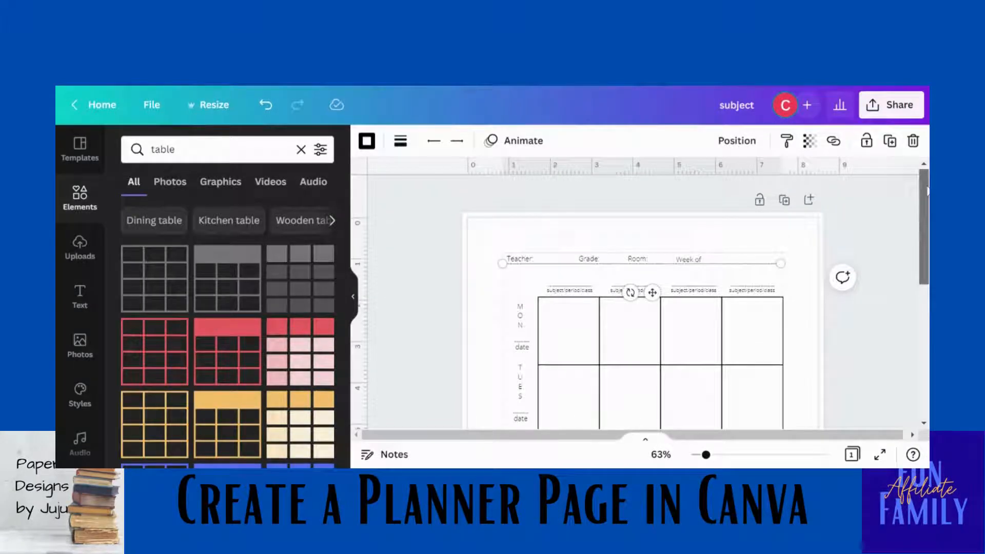
click(927, 191)
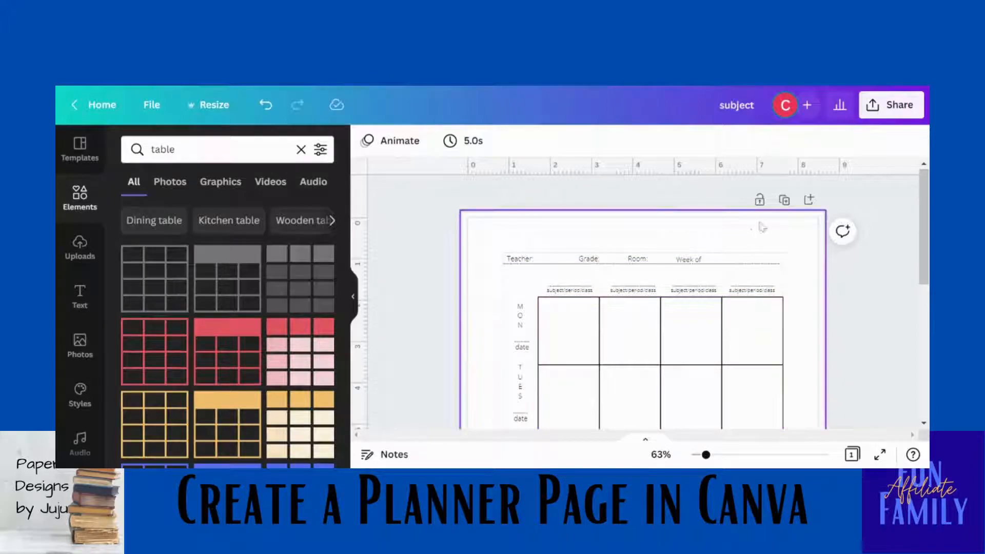
click(785, 201)
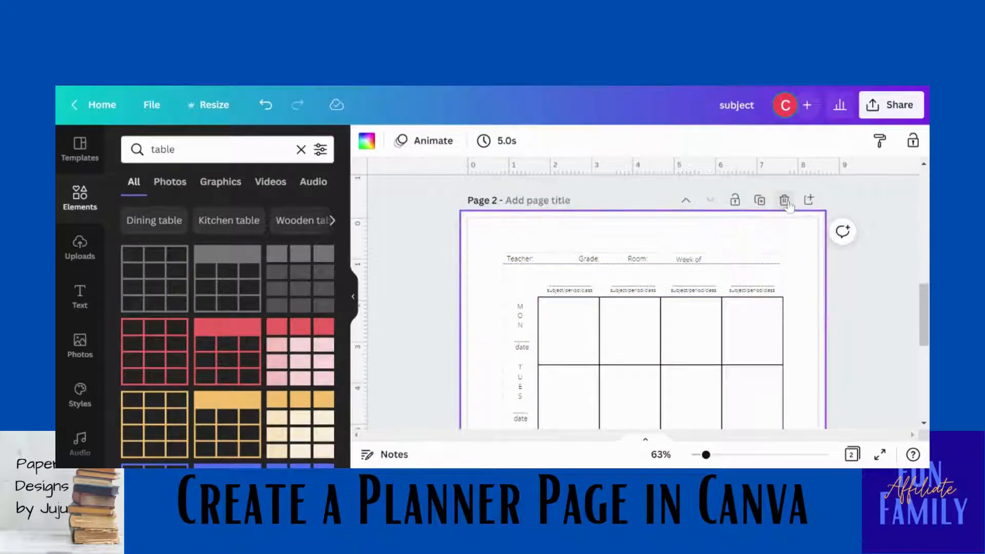
drag(927, 303, 913, 194)
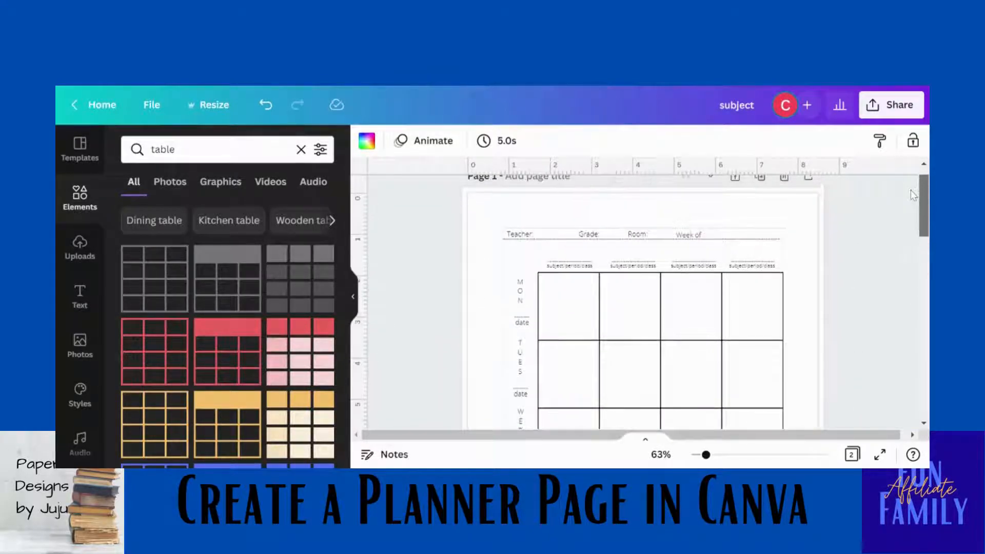
- Add a blank page after the second planner page
scroll(757, 265, down, 6)
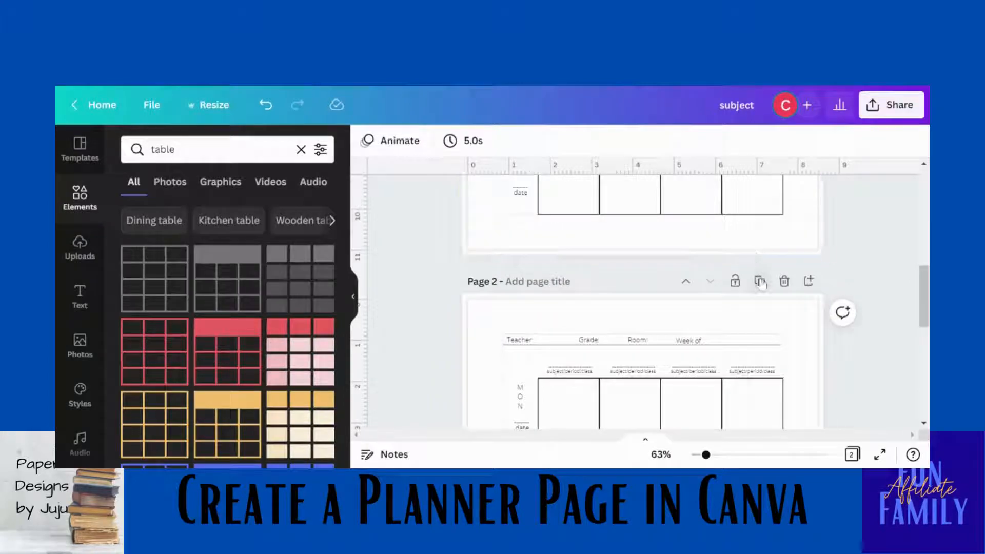
click(808, 281)
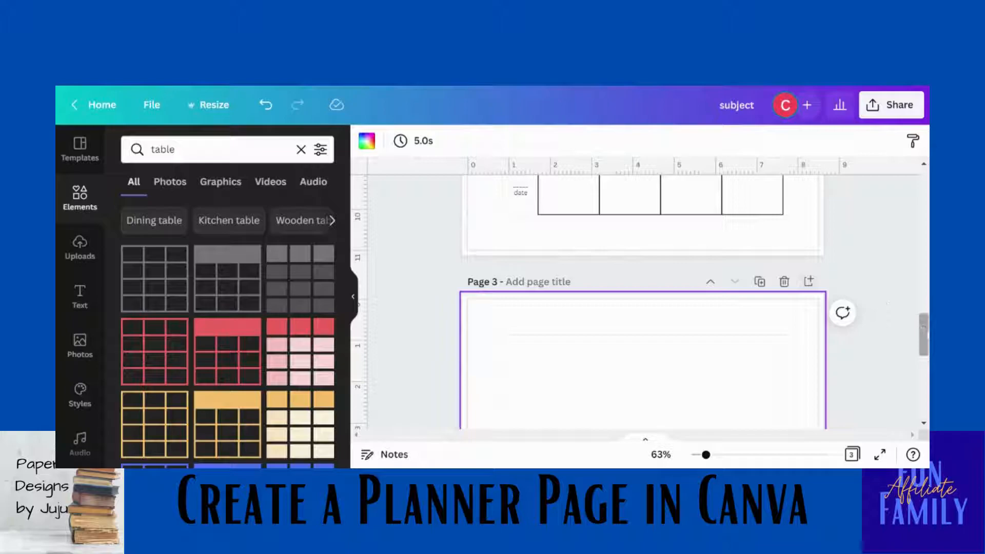
scroll(900, 310, up, 8)
scroll(900, 339, down, 8)
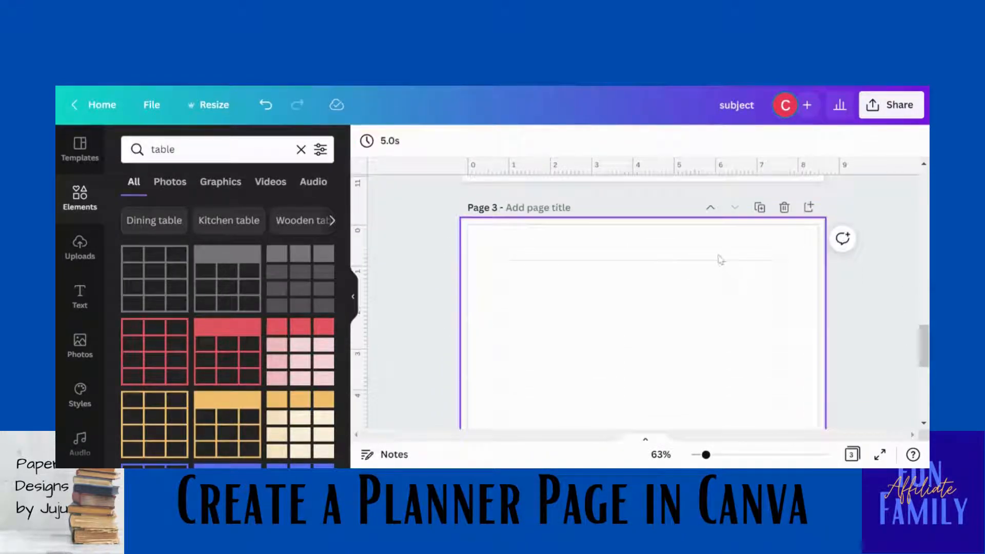
- Move the blank page up two places so it comes before both planner pages
click(711, 209)
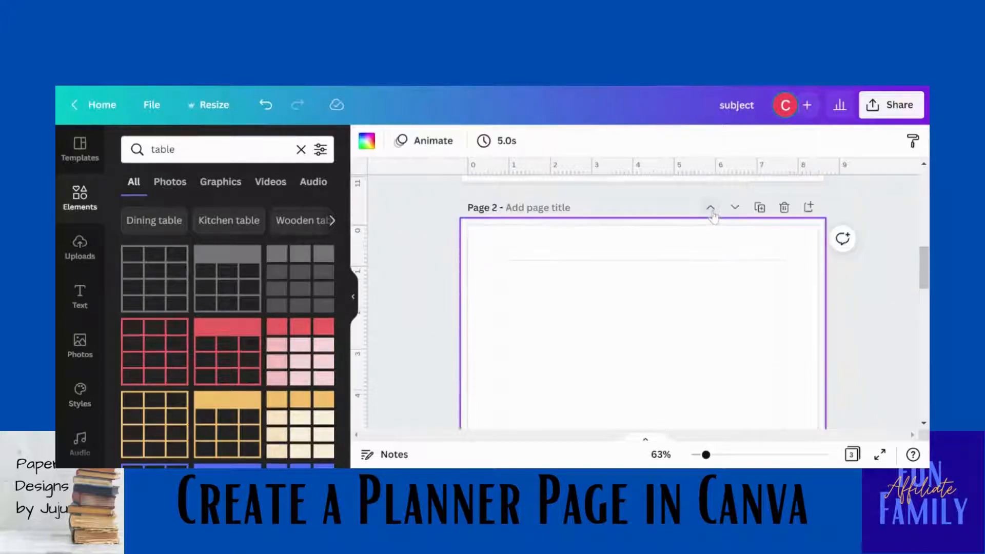
mouse_move(922, 270)
mouse_down()
mouse_move(922, 197)
mouse_move(922, 307)
mouse_move(922, 254)
mouse_up()
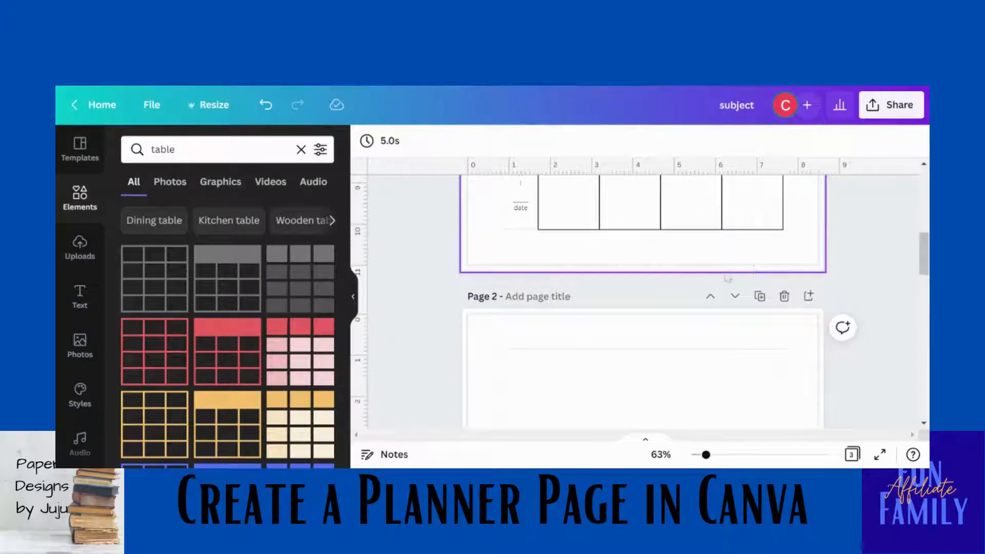
click(708, 297)
drag(924, 198, 923, 289)
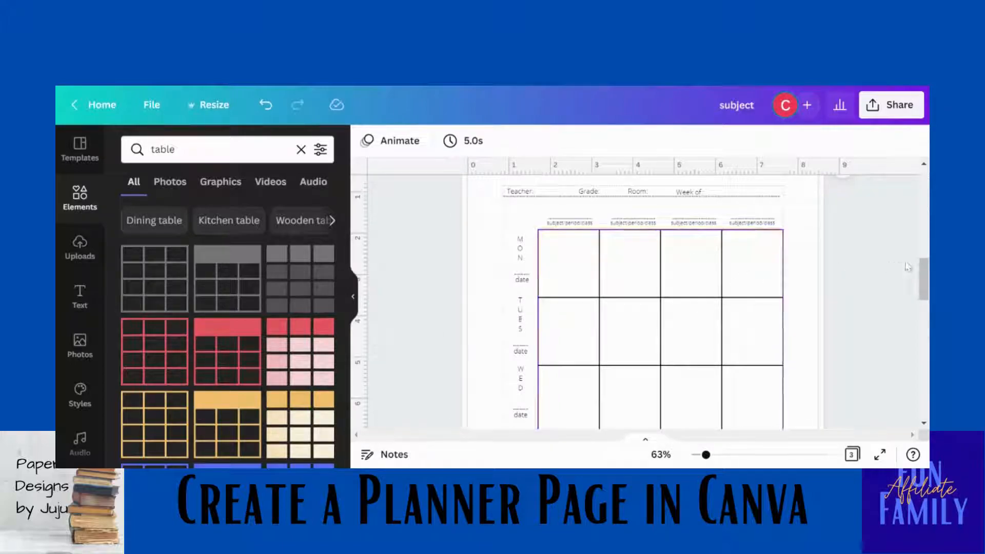
- Delete the MON weekday label and the date label with its line beside the first table row on page 3
drag(926, 278, 919, 351)
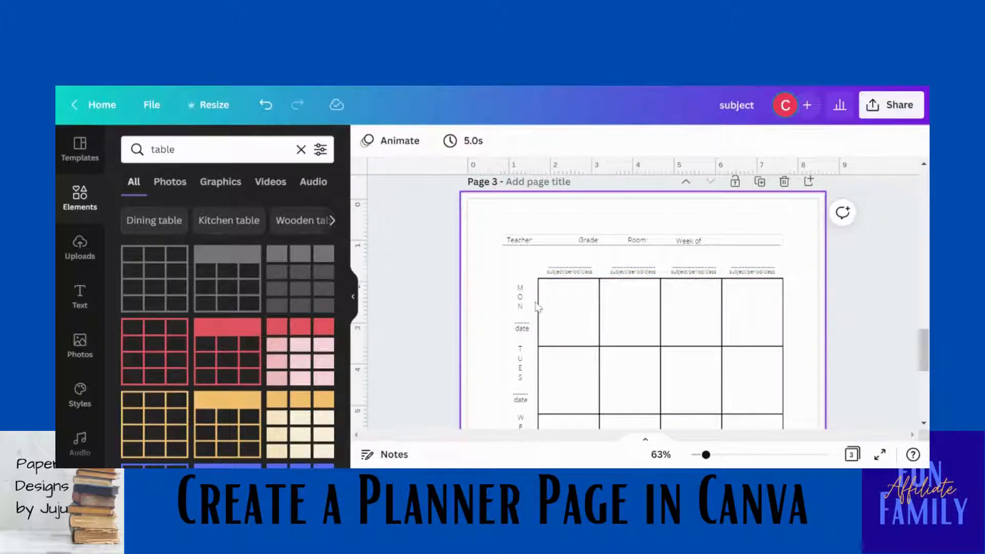
mouse_move(924, 344)
mouse_down()
mouse_move(924, 253)
mouse_move(923, 359)
mouse_up()
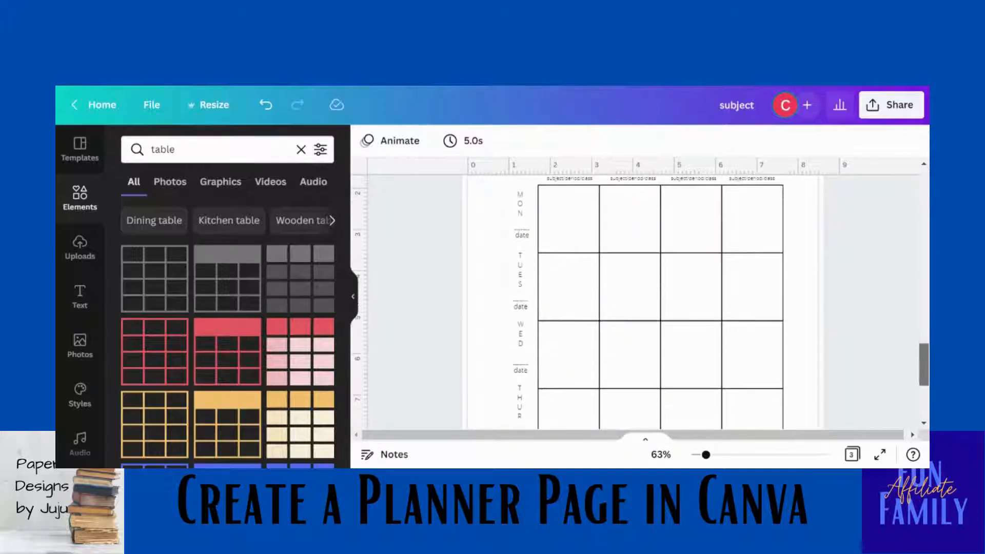
click(522, 211)
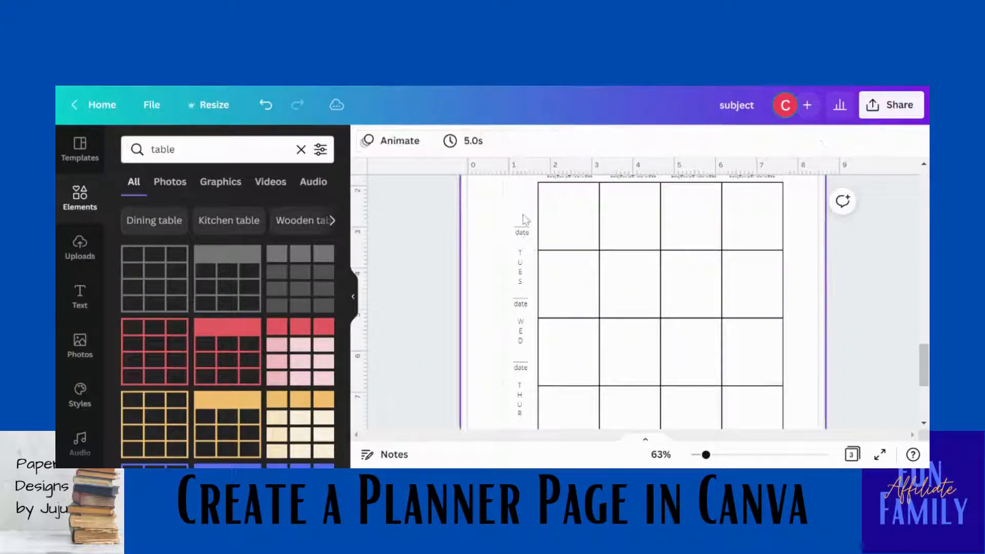
click(521, 232)
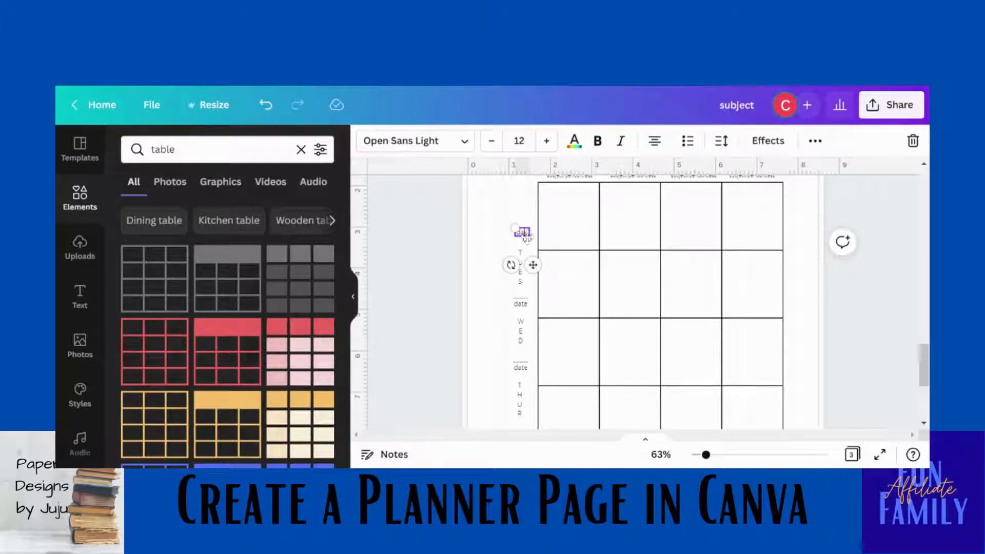
click(525, 201)
click(521, 232)
key(Delete)
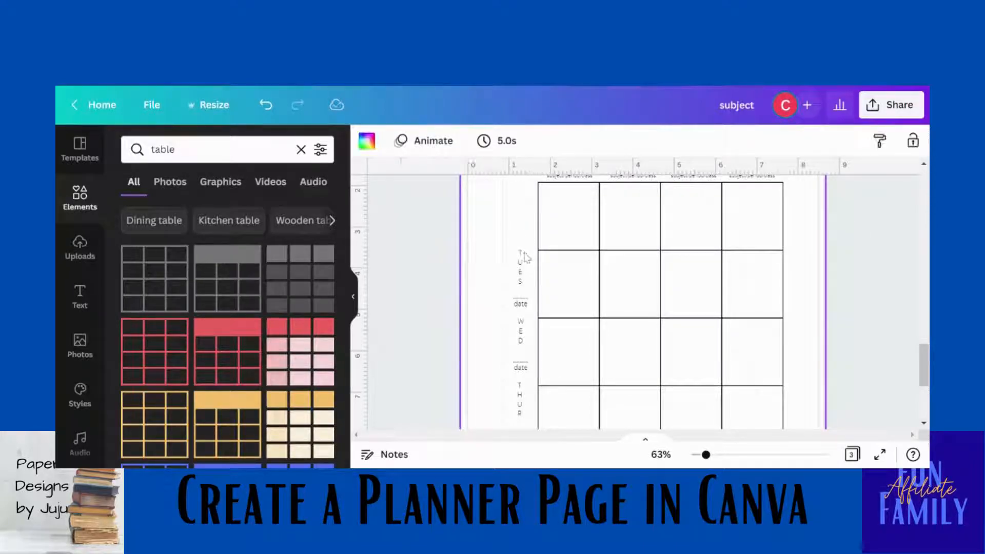
- Delete the remaining weekday and date labels with their lines beside the table on page 3
click(521, 263)
key(Delete)
click(521, 304)
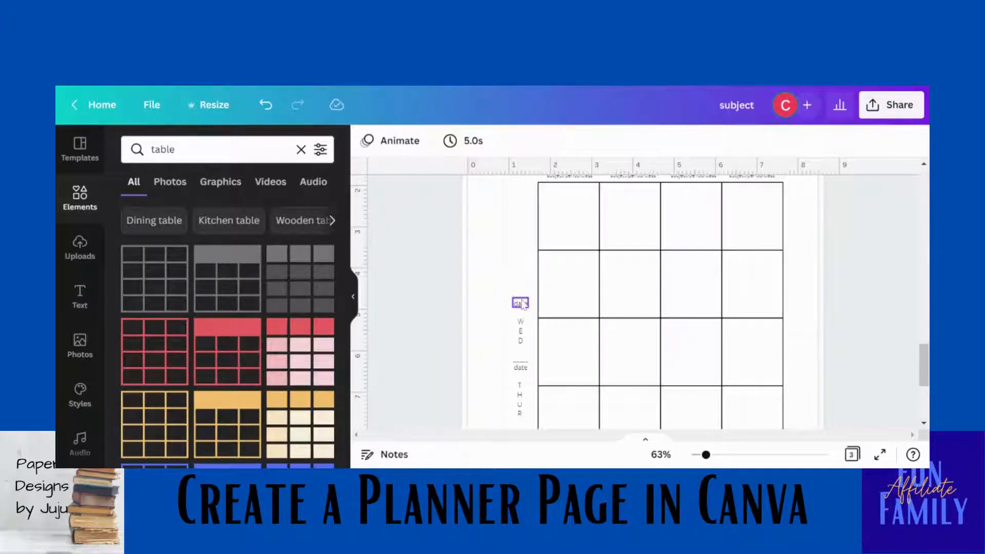
click(522, 304)
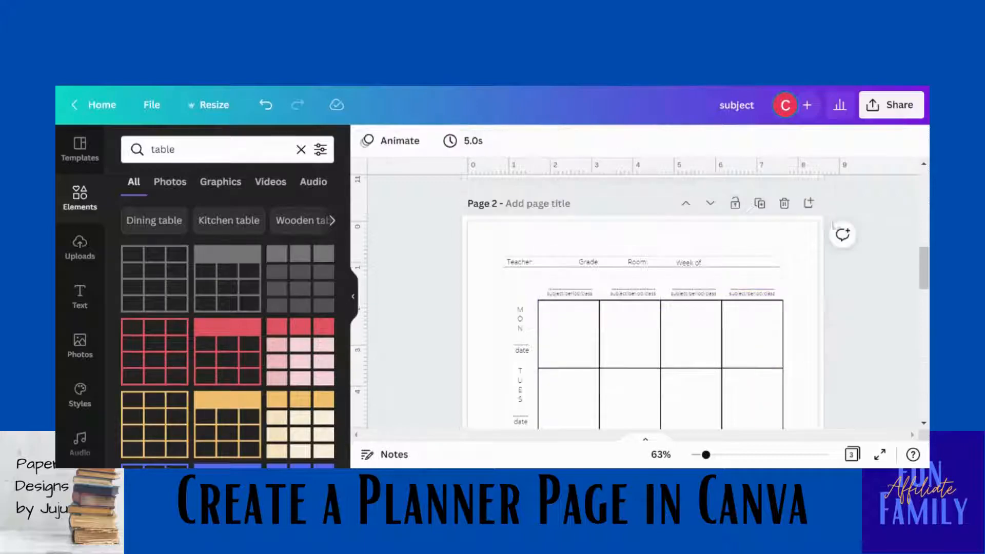
drag(924, 253, 926, 347)
click(511, 250)
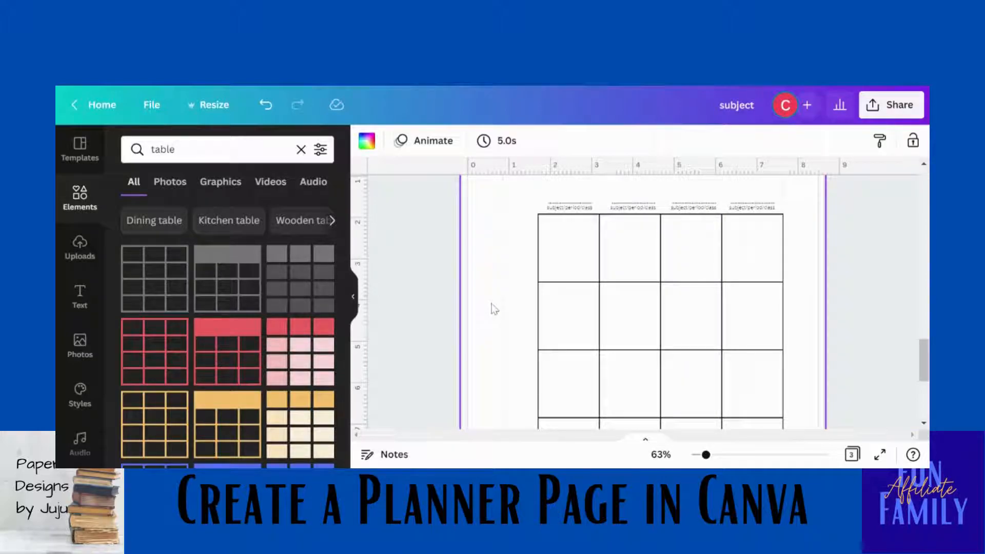
- Shift the table and its subject/period/class column labels on page 3 left together, into the space freed by the weekday labels
key(ctrl+a)
drag(687, 296, 653, 296)
drag(926, 362, 924, 202)
scroll(903, 203, up, 1)
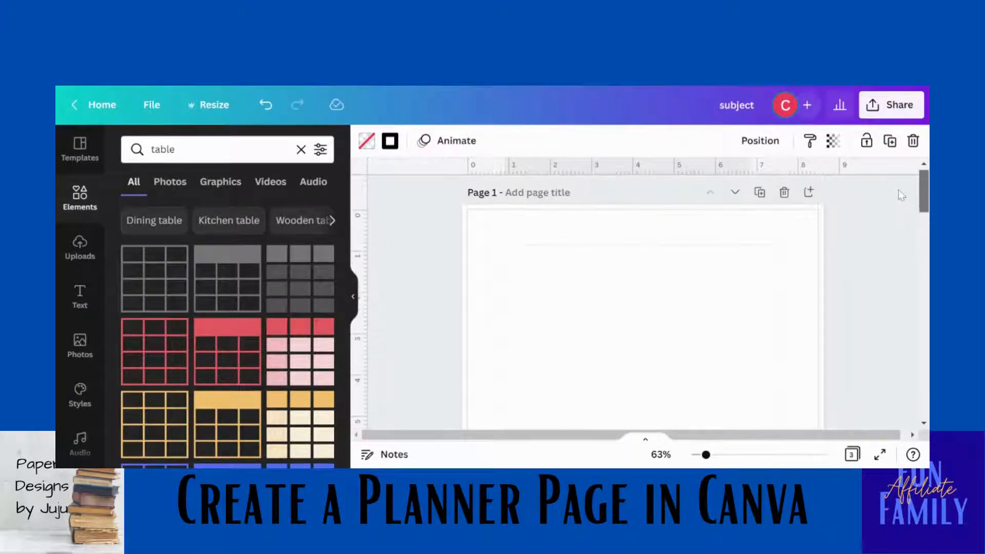
click(901, 199)
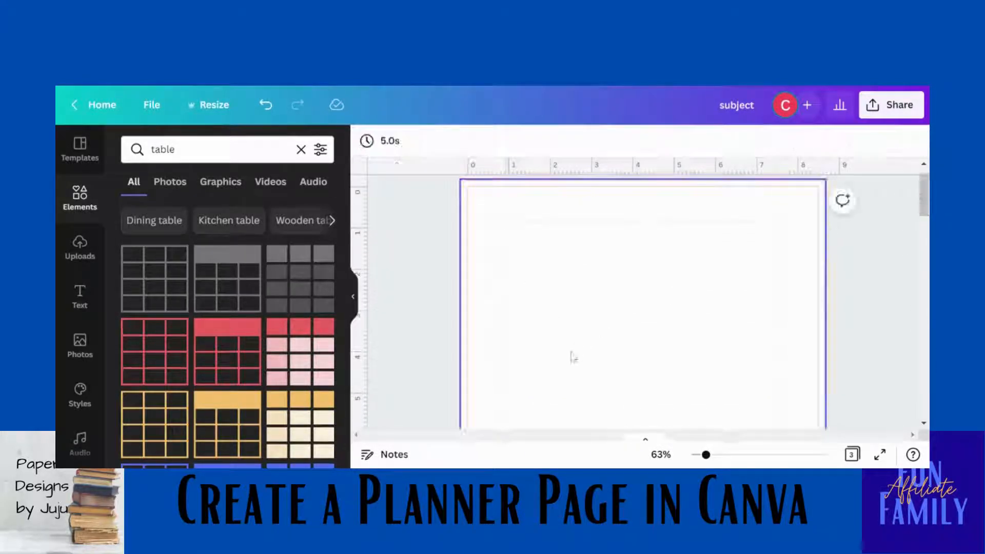
drag(923, 219, 915, 370)
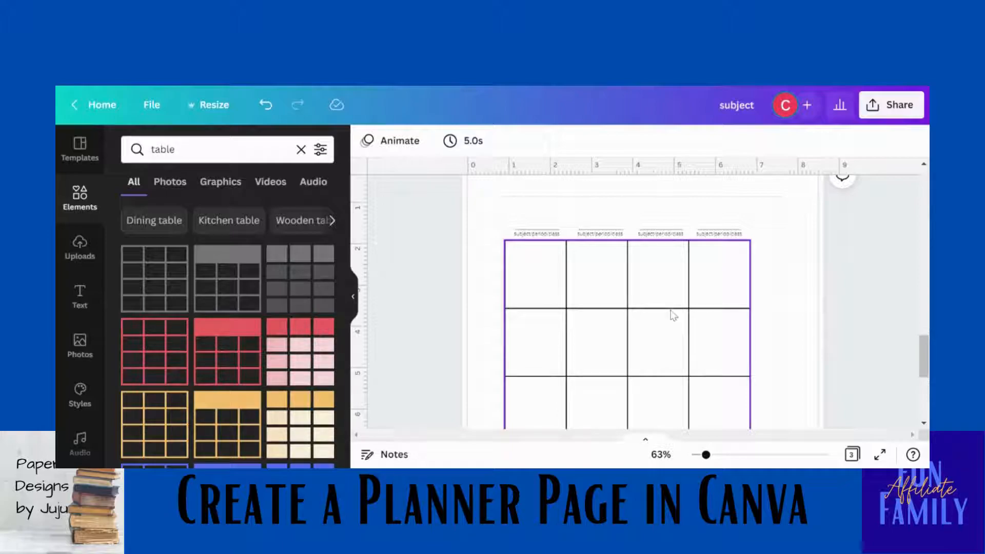
drag(923, 348, 905, 369)
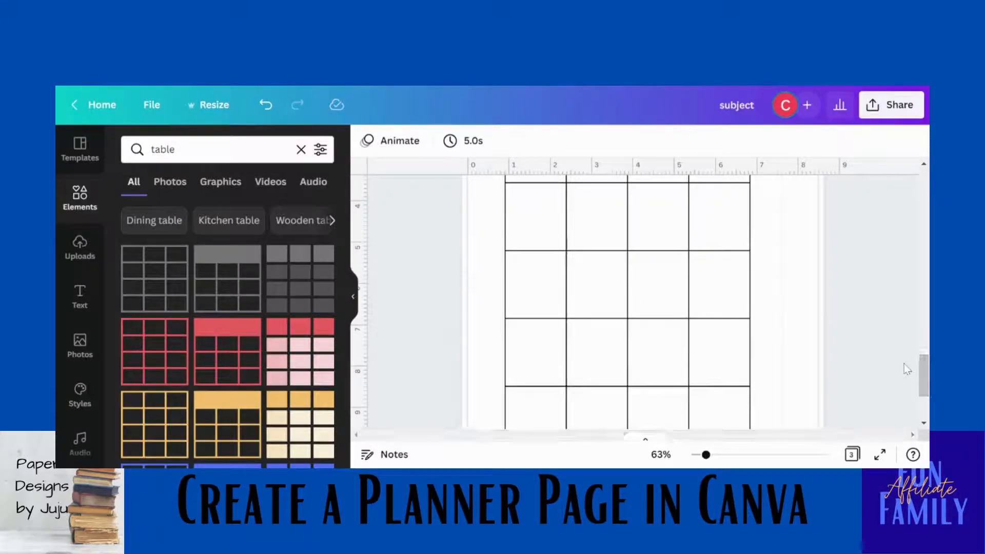
- Duplicate pages 2 and 3 together as a pair six times, making a 15-page document
click(851, 454)
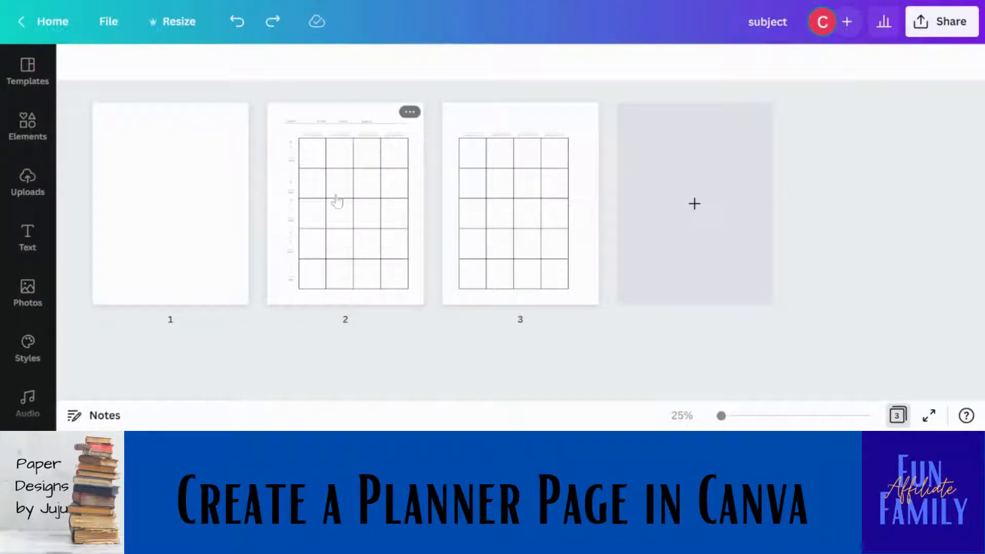
click(385, 175)
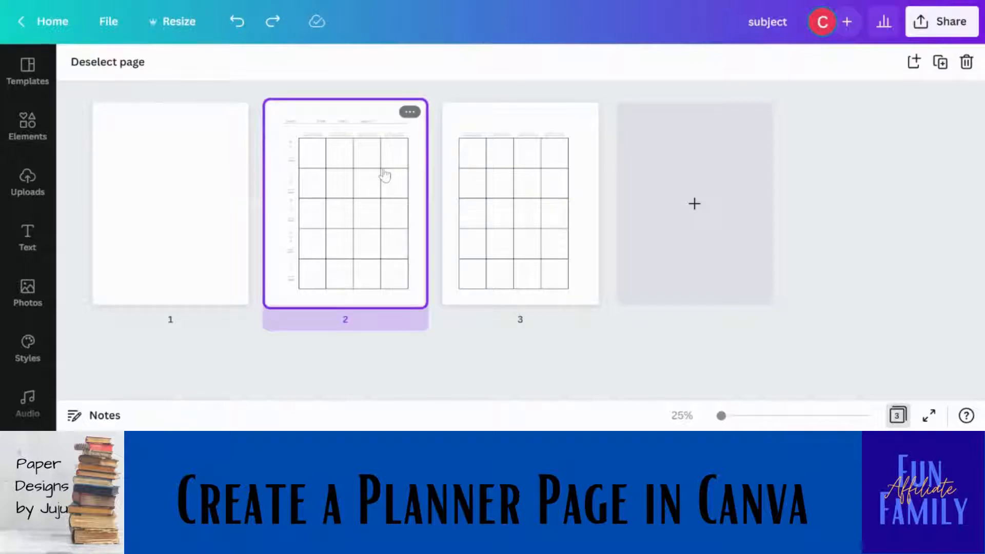
shift+click(494, 166)
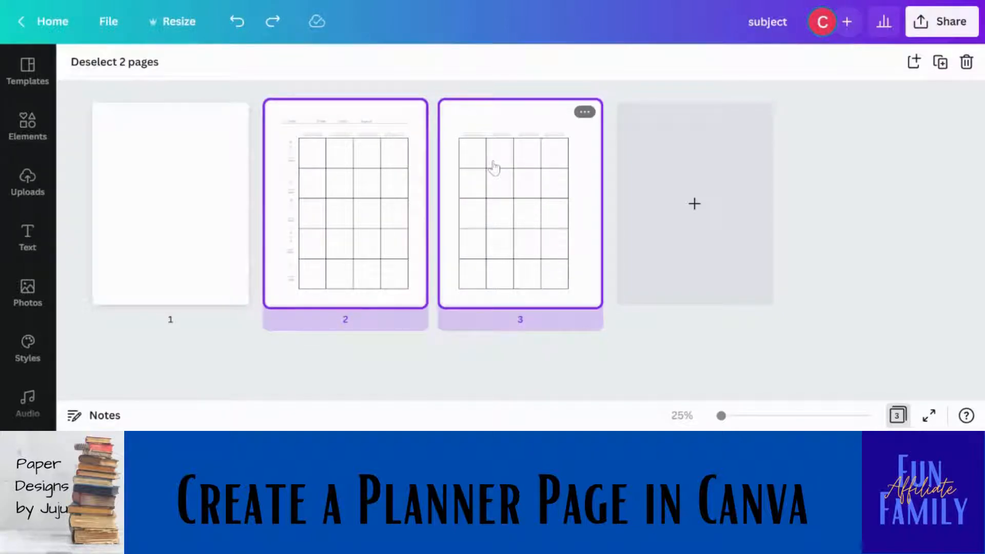
click(939, 72)
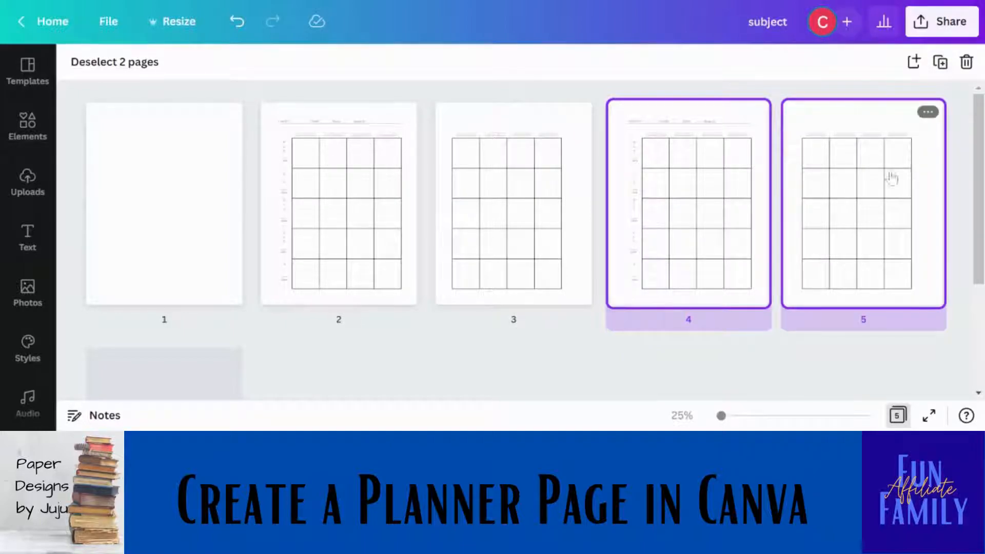
click(940, 75)
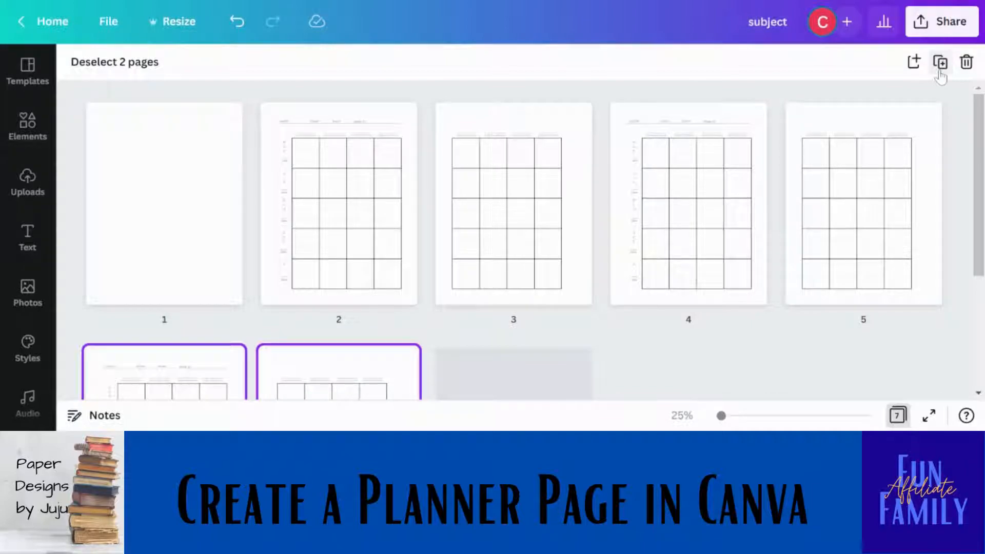
click(941, 75)
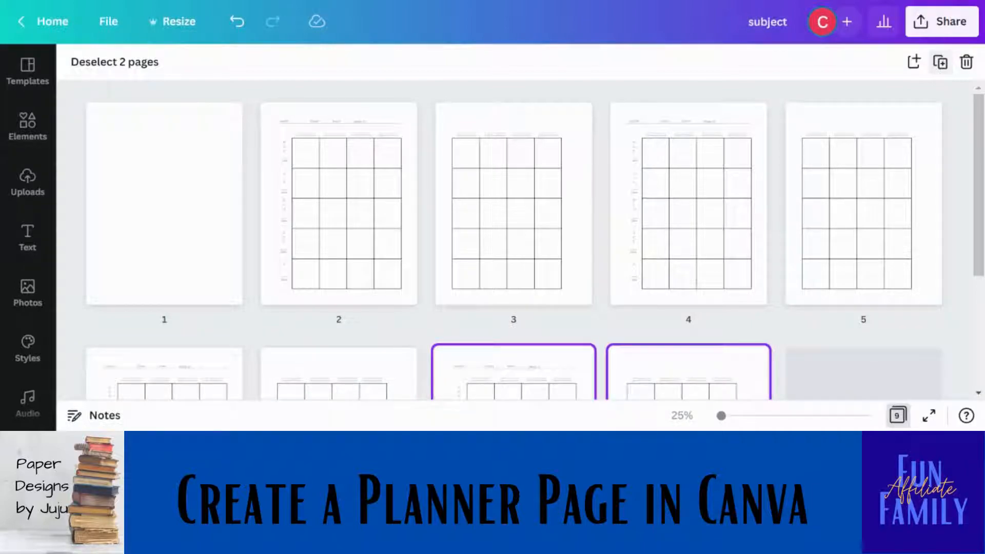
click(940, 74)
click(941, 75)
click(941, 75)
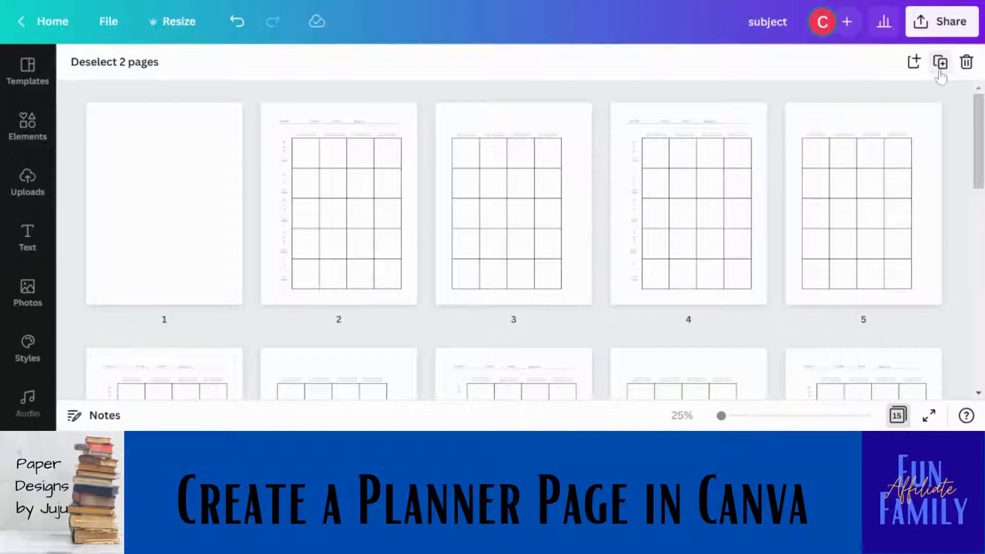
- Add the two-line heading "Weekly Planner" to the blank page 1 and enlarge it to font size 114 in the page's upper half
click(897, 415)
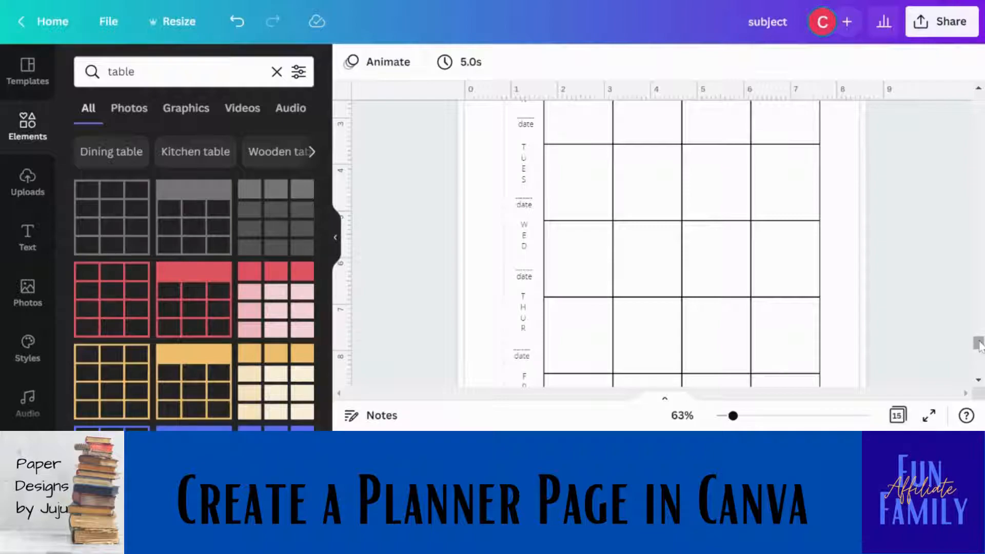
drag(979, 345, 968, 101)
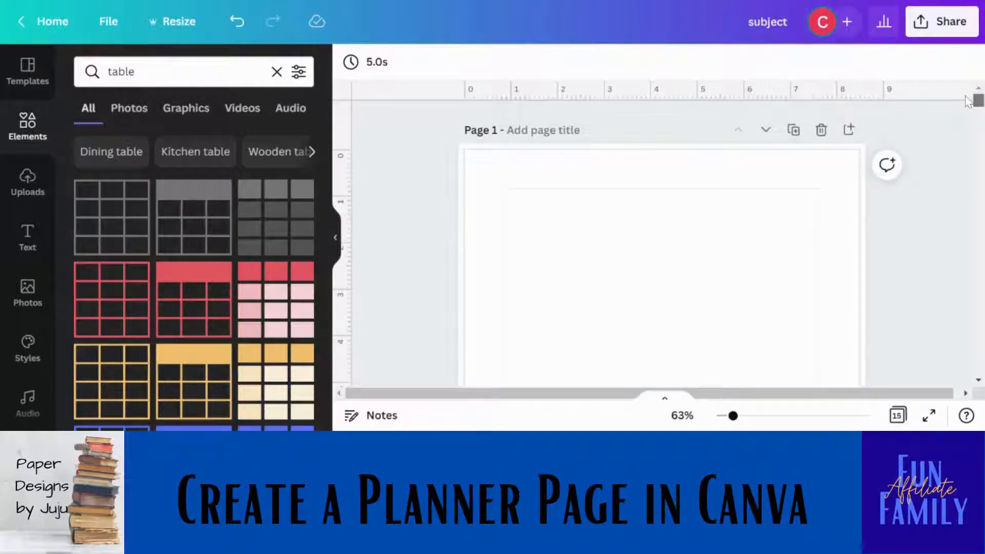
scroll(968, 102, down, 2)
drag(735, 417, 723, 415)
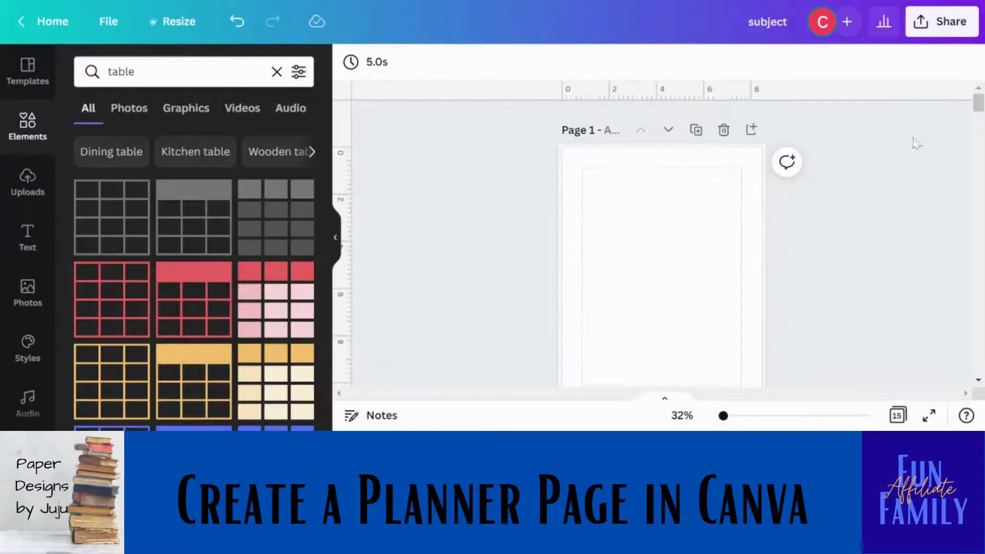
click(25, 233)
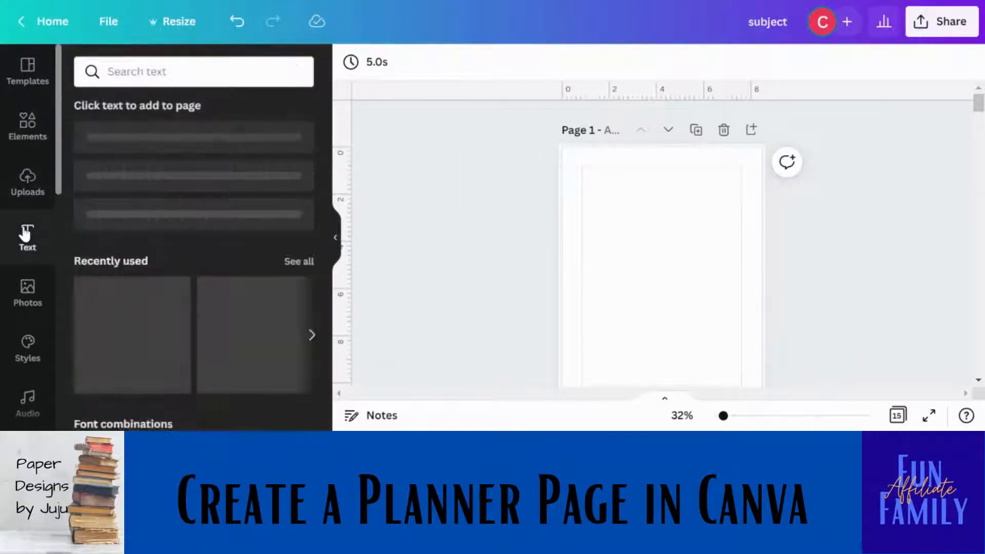
drag(328, 155, 337, 294)
drag(336, 319, 307, 224)
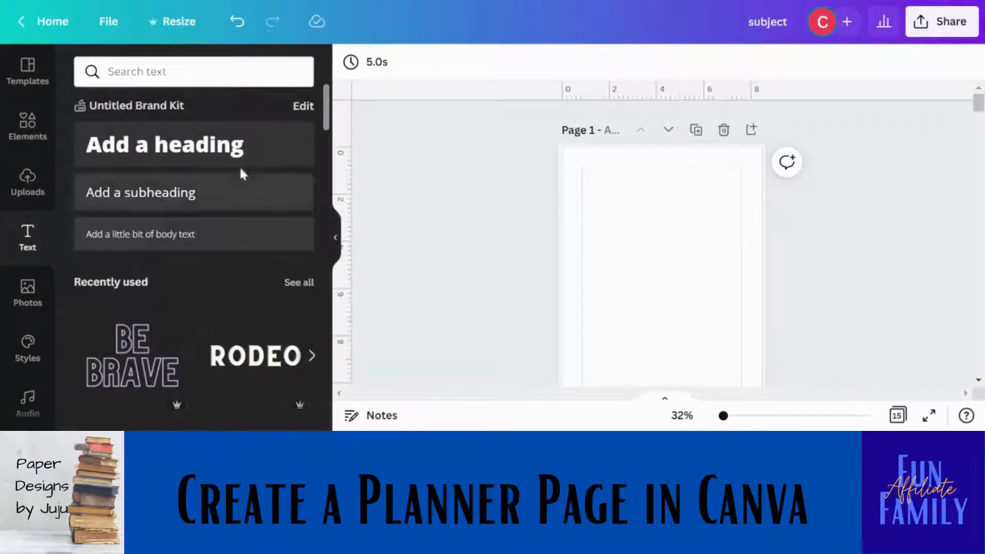
click(232, 148)
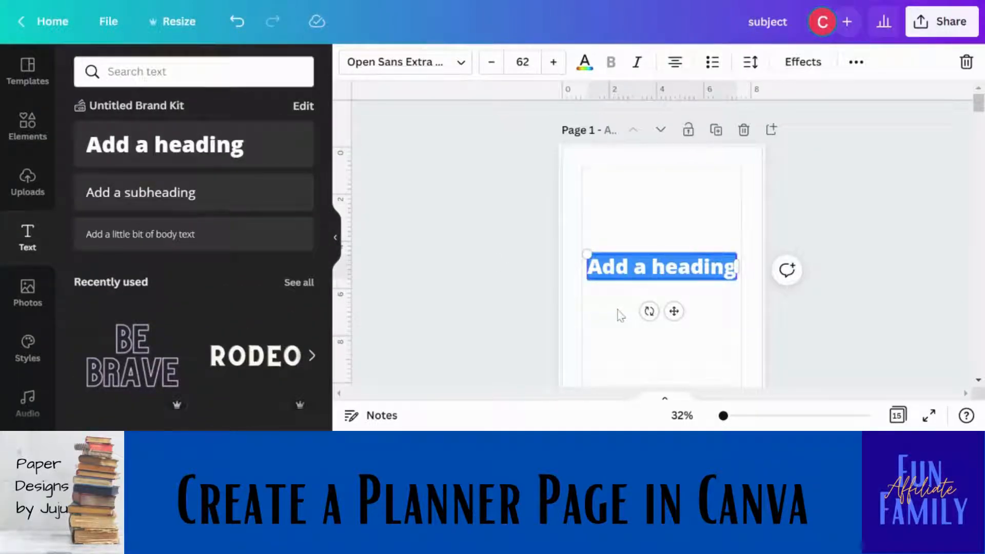
text(W)
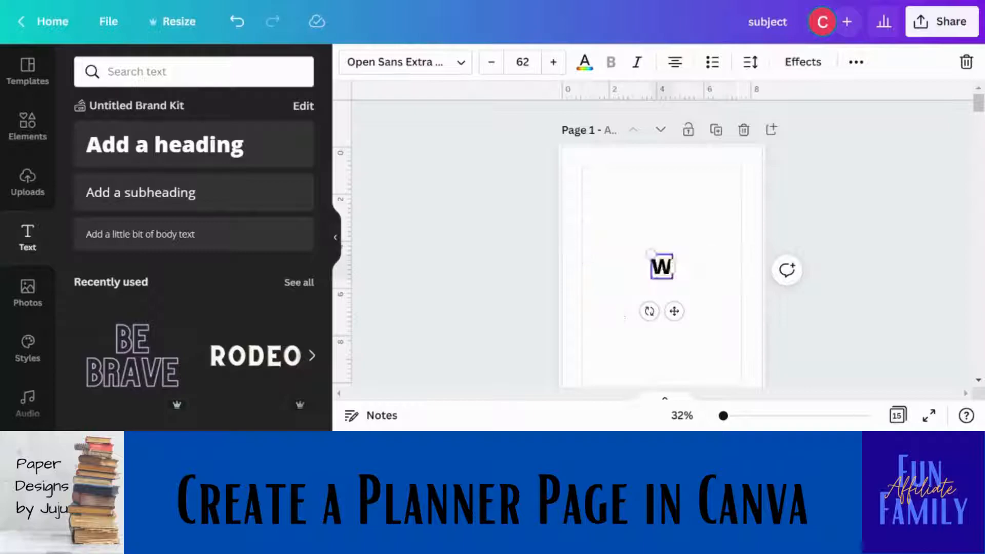
text(eekly Planner)
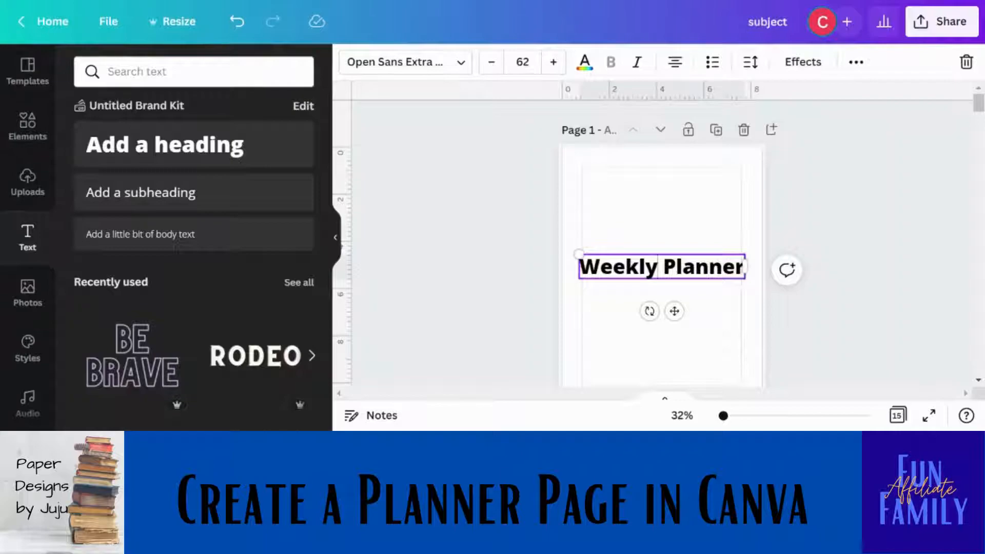
key(Return)
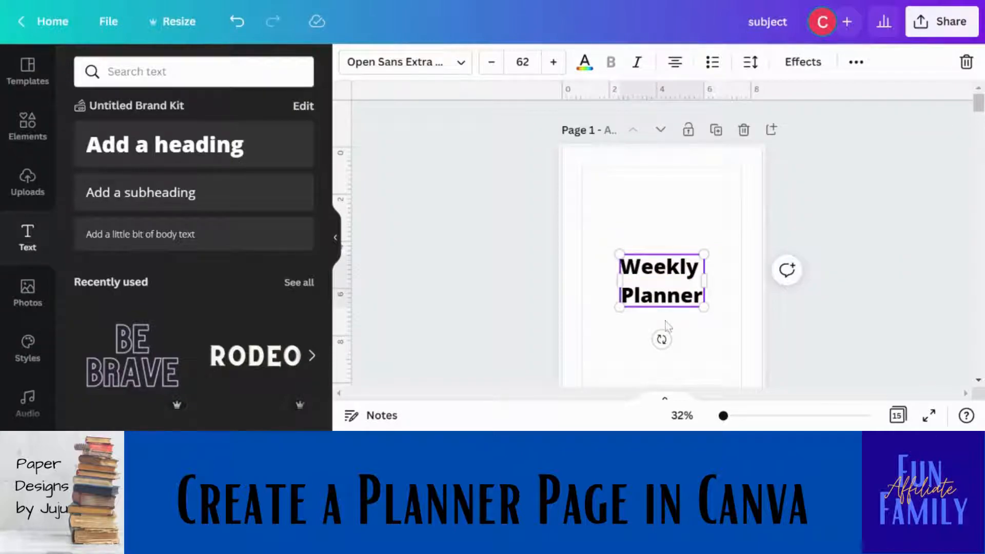
drag(704, 307, 719, 349)
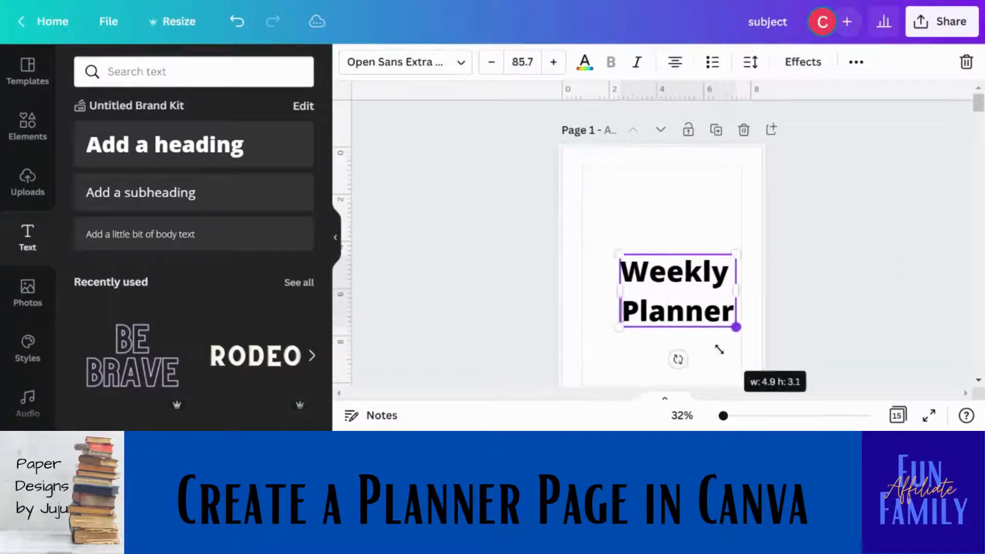
drag(619, 254, 647, 185)
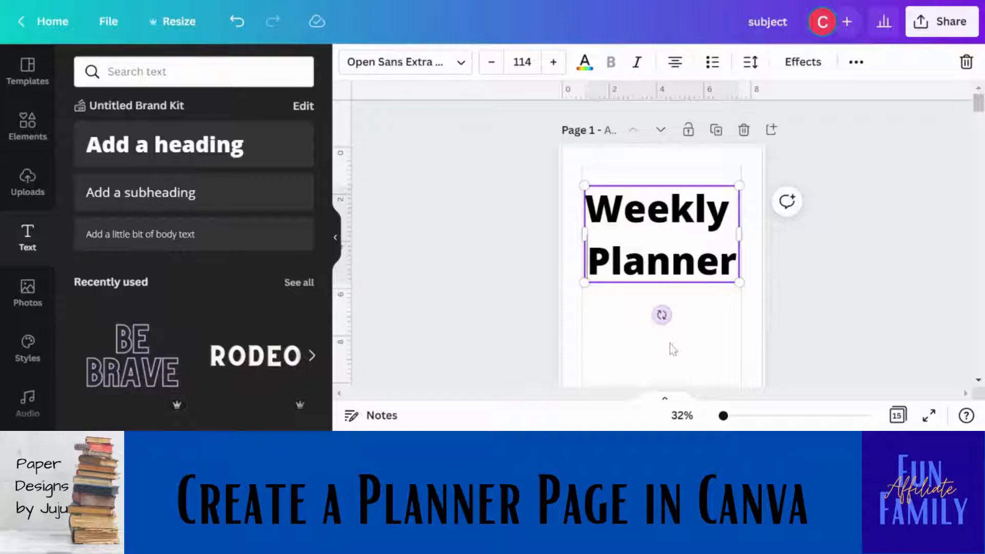
- Add a horizontal line below the "Weekly Planner" heading on page 1 and lengthen it
click(673, 353)
key(l)
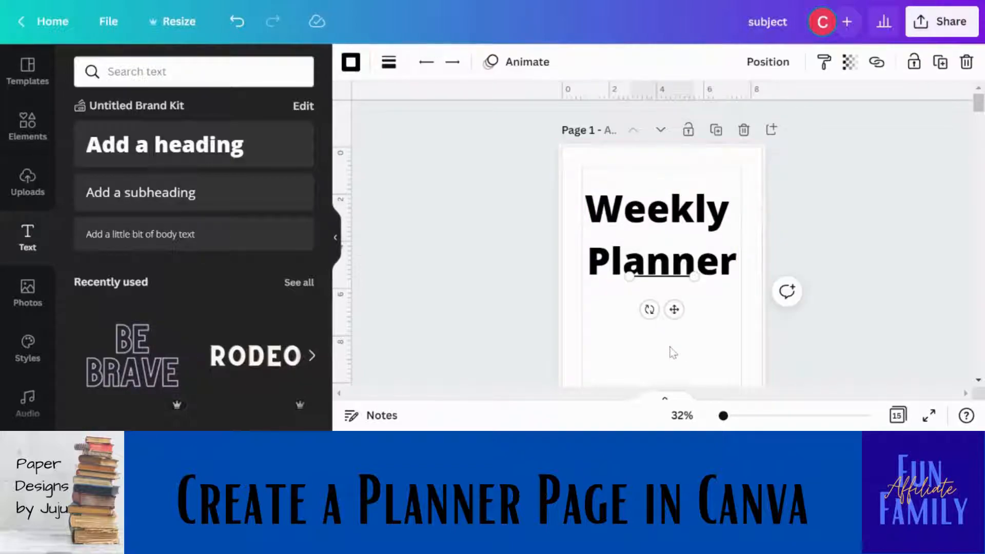
drag(675, 307, 675, 364)
drag(693, 326, 718, 326)
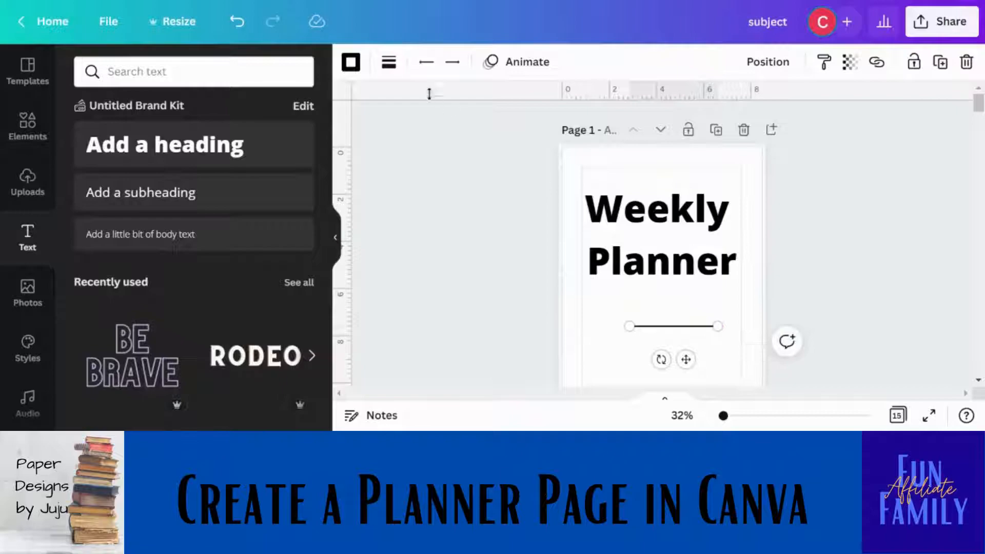
- Make the line below the heading thinner and center it horizontally on the page
click(388, 62)
drag(398, 202, 359, 201)
click(687, 301)
click(687, 308)
click(688, 326)
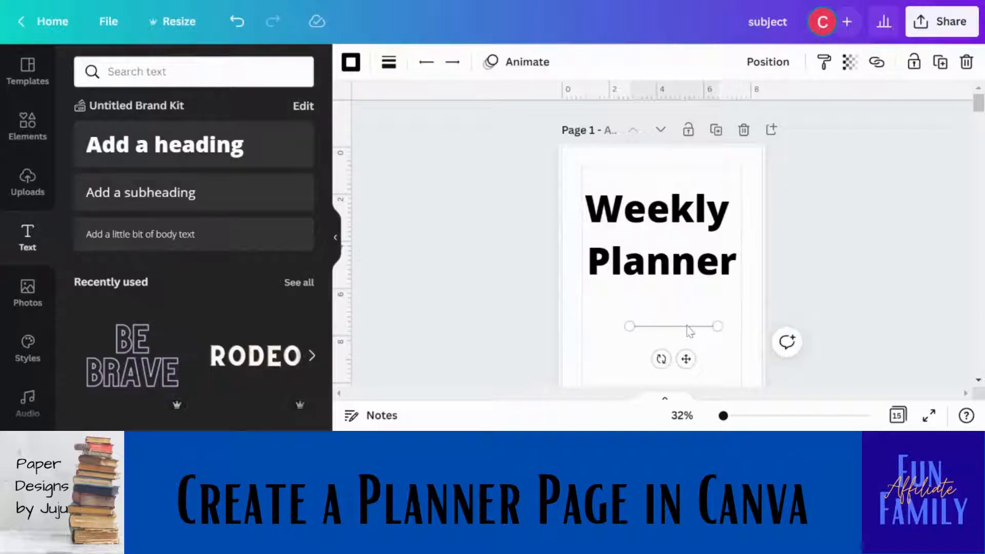
click(769, 62)
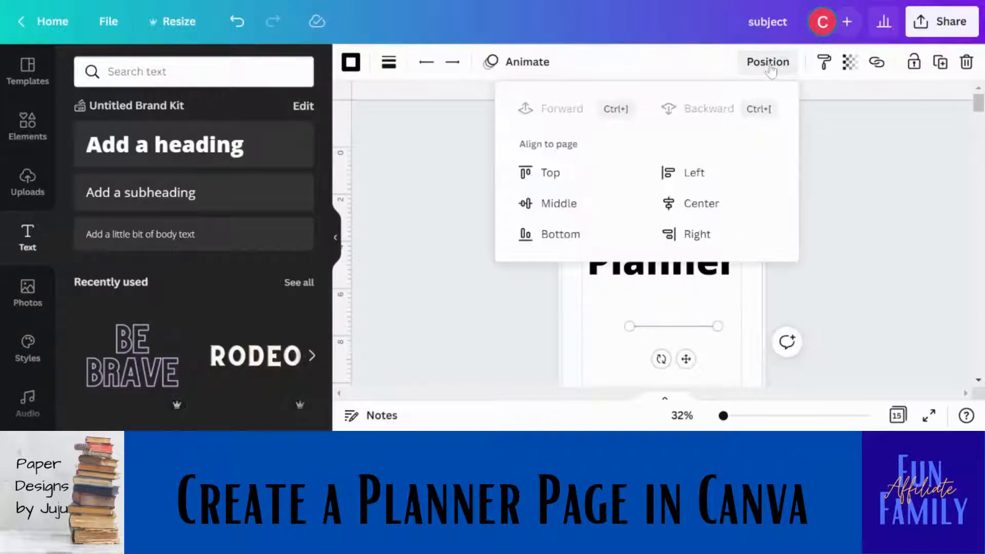
click(702, 205)
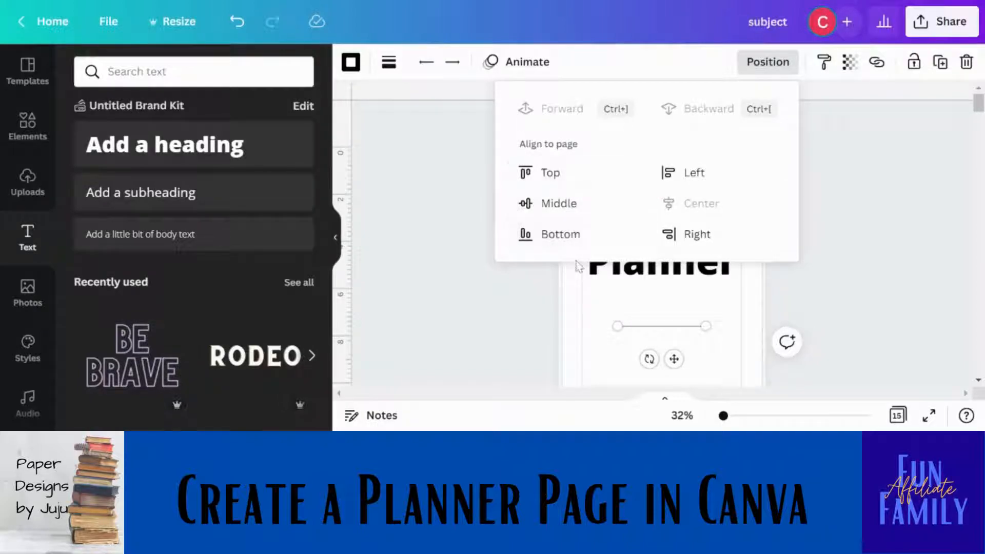
- Shrink the "Weekly Planner" heading to font size 89.5 and center it horizontally on the page
click(671, 306)
click(671, 280)
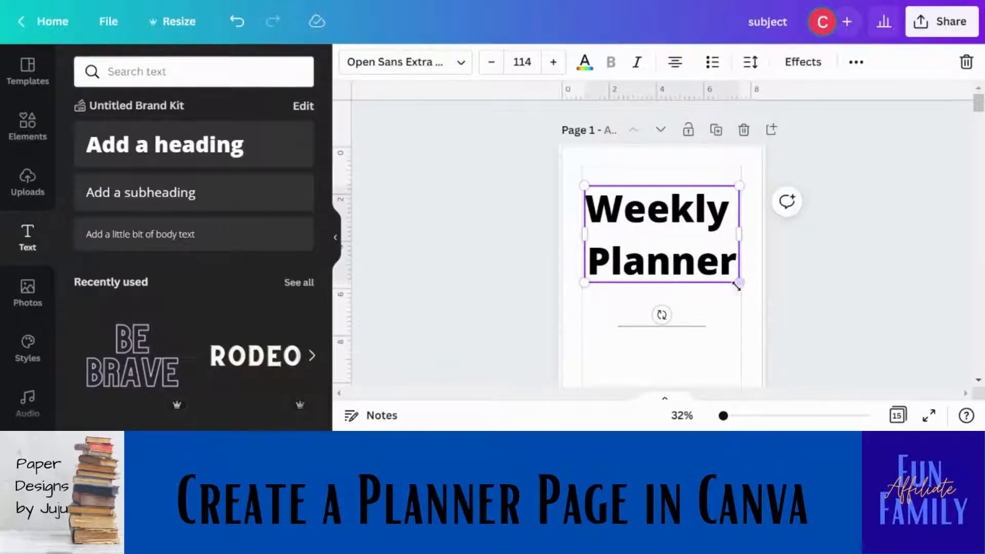
drag(738, 283, 705, 262)
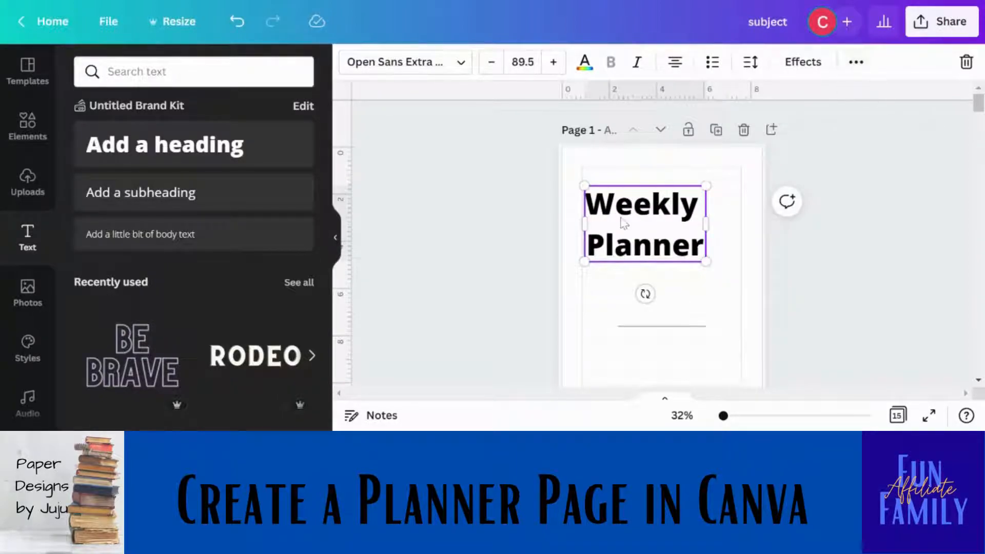
click(855, 62)
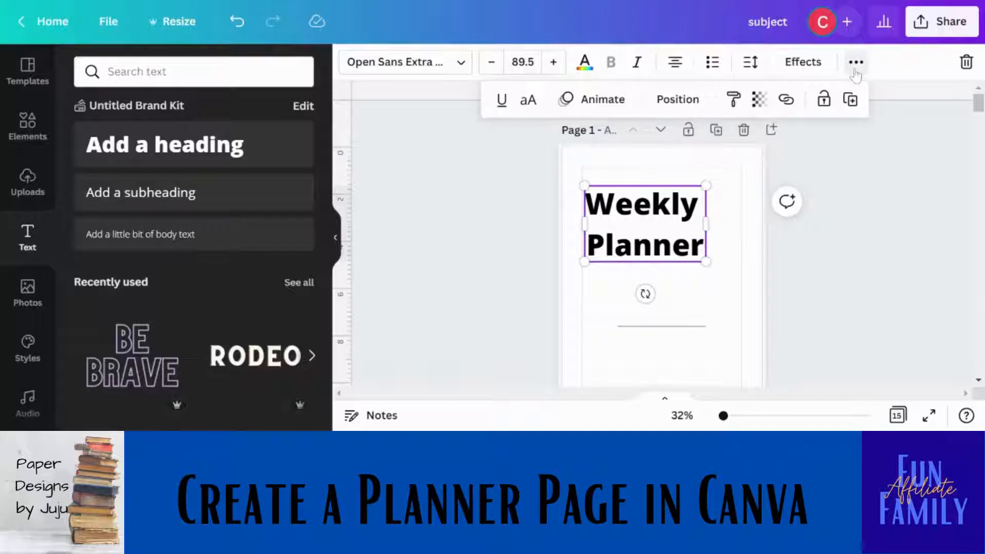
click(663, 99)
click(611, 240)
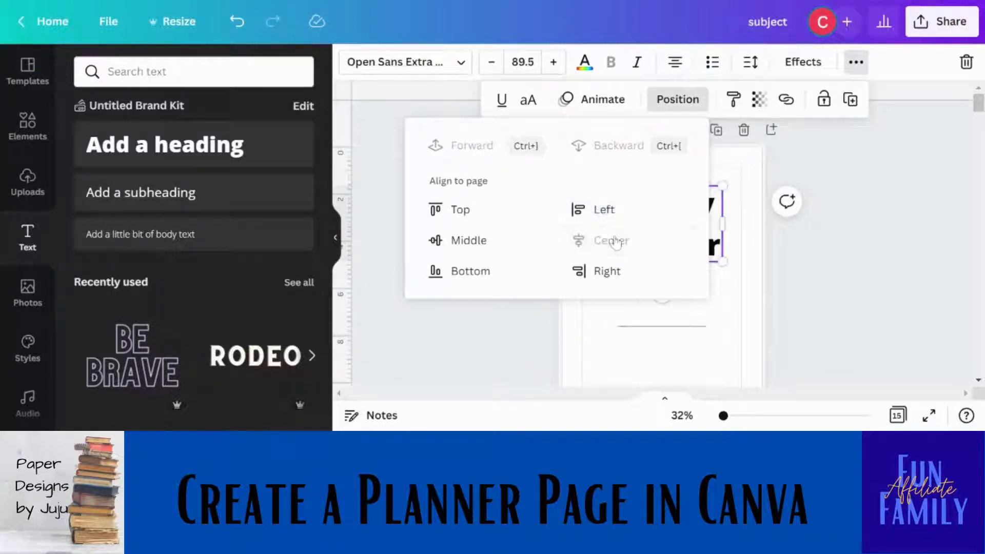
click(720, 302)
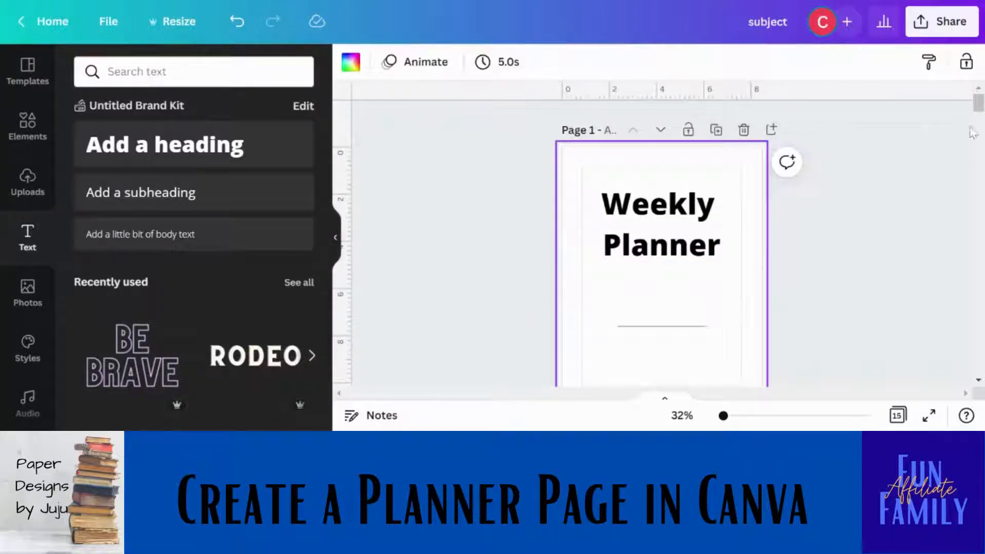
- Search the elements for "pencil" and add the black outlined pencil graphic to the title page, page 1
mouse_move(979, 104)
mouse_down()
mouse_move(979, 144)
mouse_move(981, 106)
mouse_up()
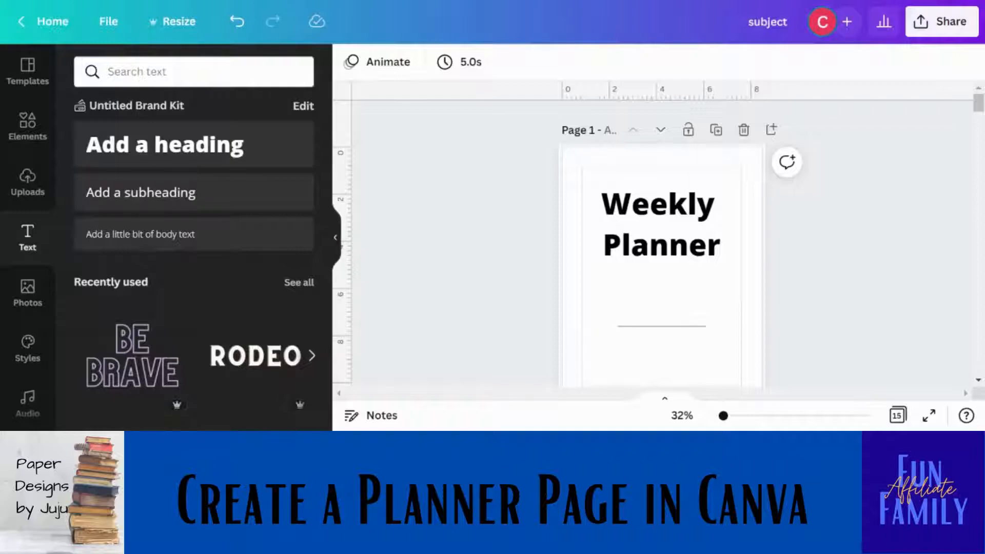
drag(978, 109, 980, 145)
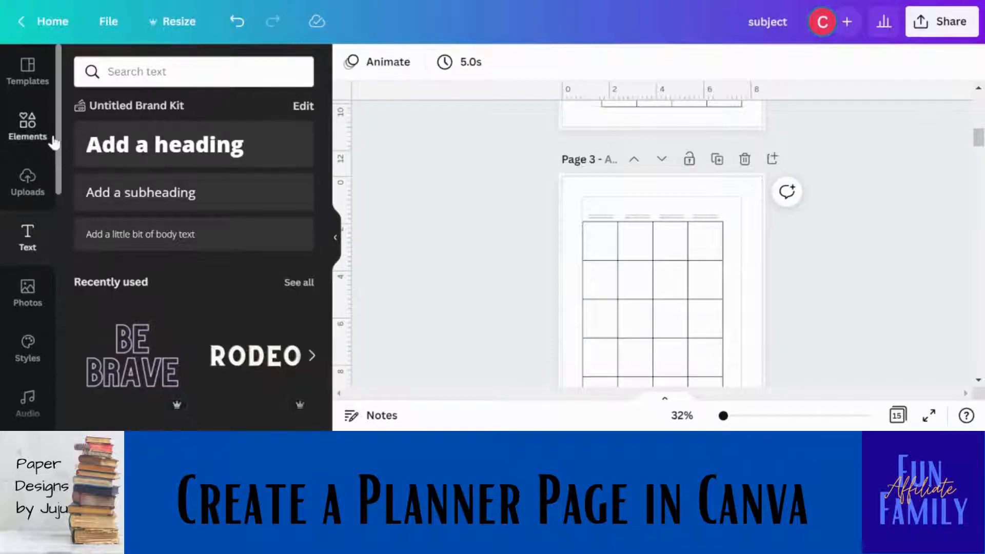
click(24, 129)
click(179, 71)
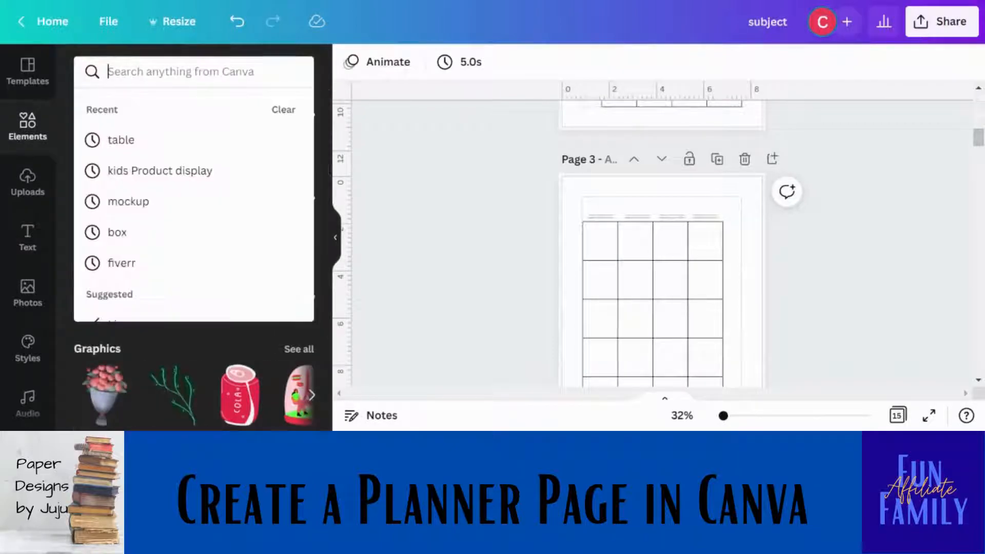
text(pencil)
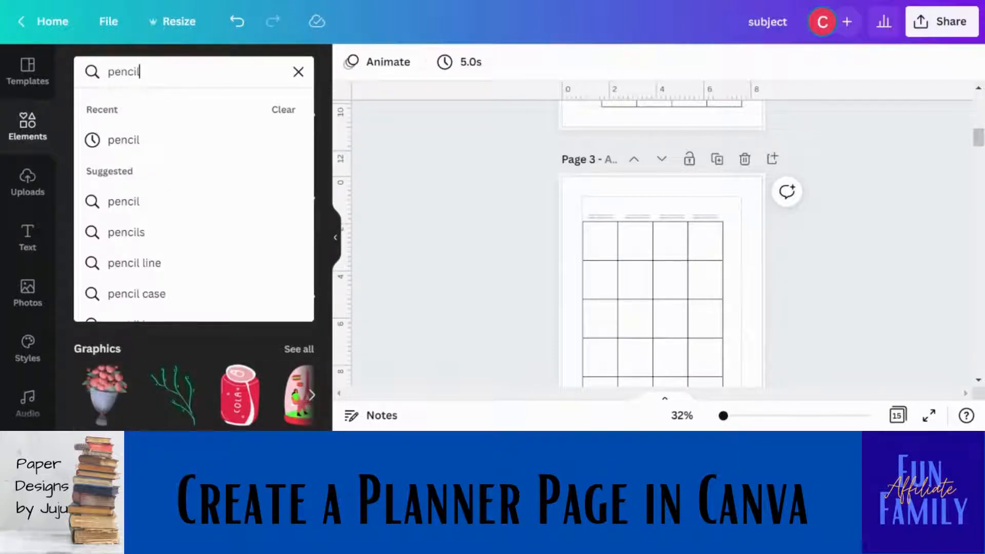
key(Return)
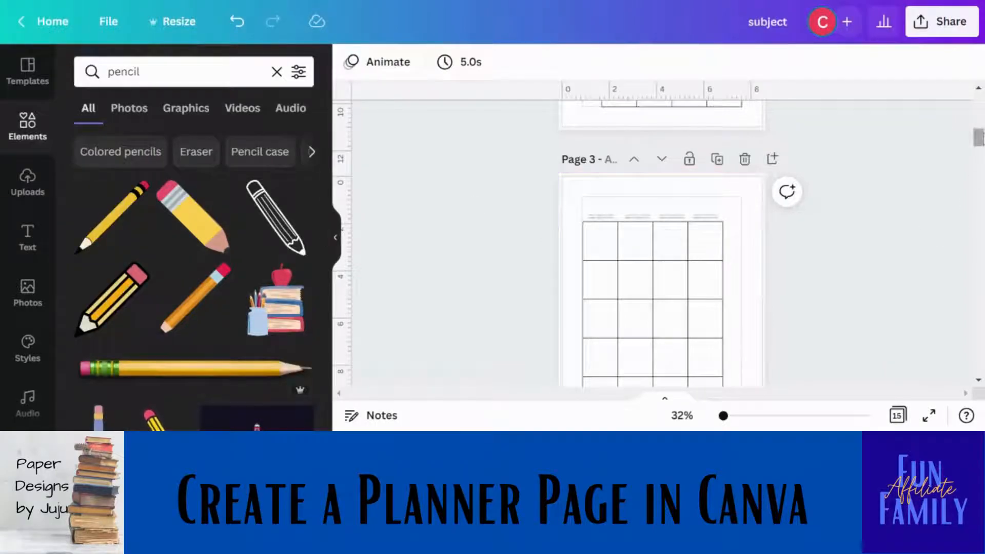
scroll(978, 131, up, 3)
scroll(979, 131, up, 10)
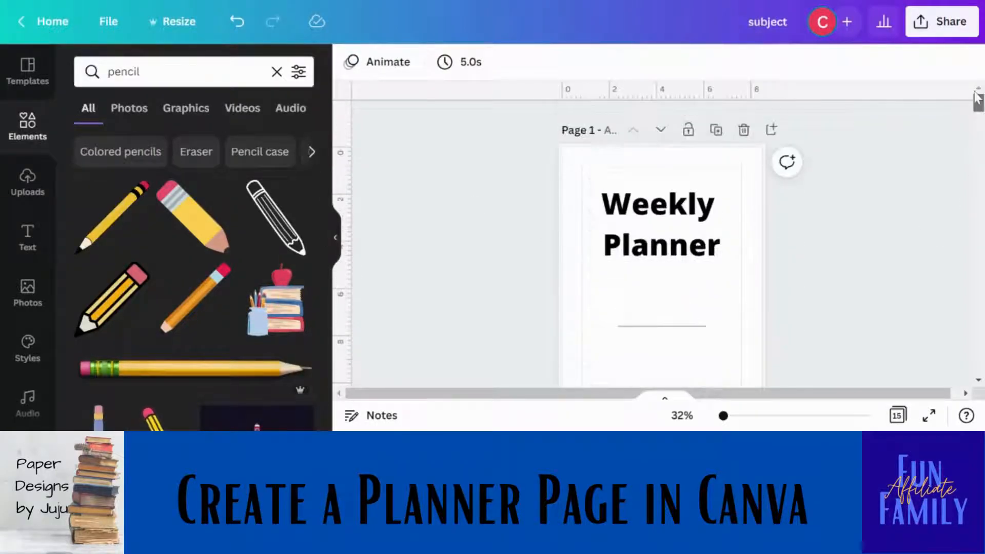
click(267, 237)
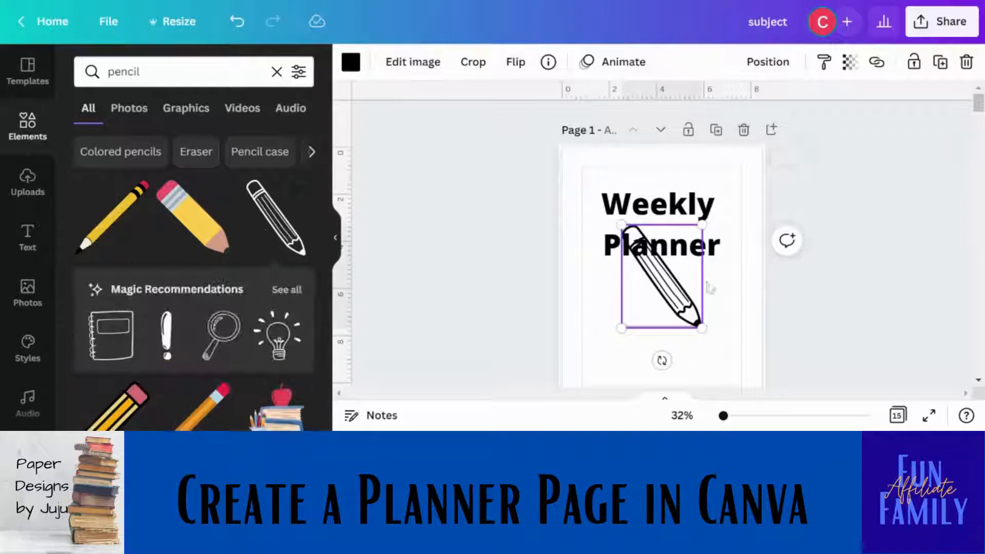
- Shrink the pencil graphic and place it just below the horizontal line on page 1, inside the margins
drag(703, 223, 675, 260)
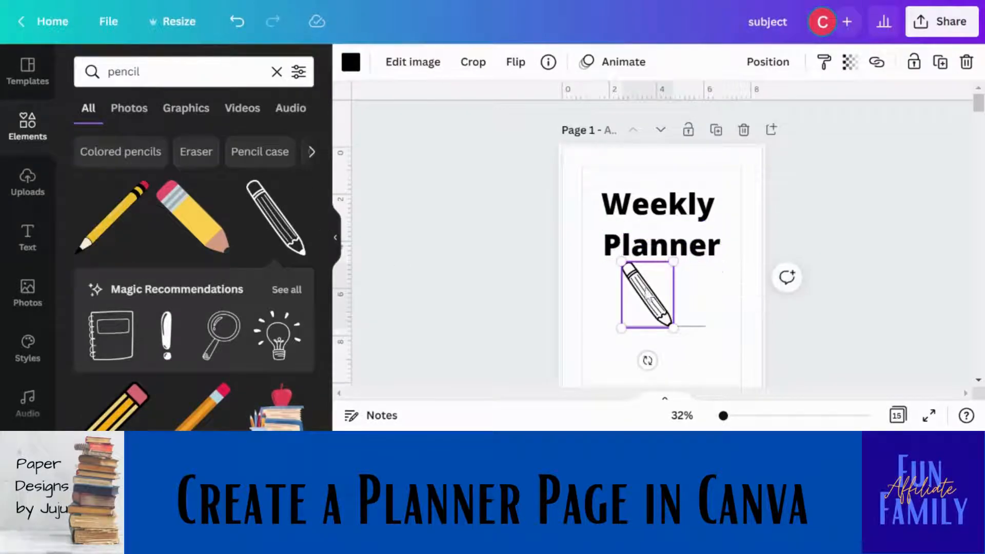
drag(649, 295, 652, 360)
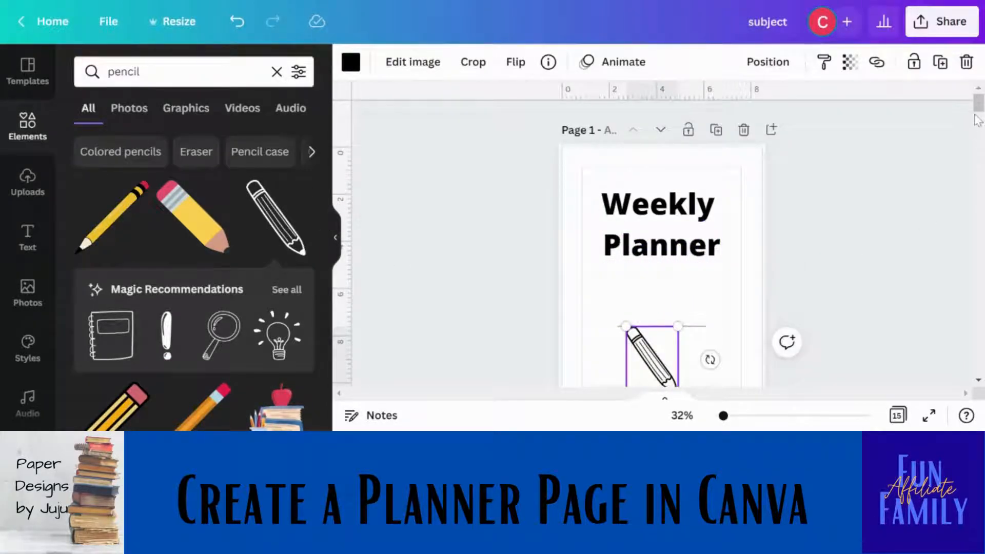
scroll(718, 241, down, 3)
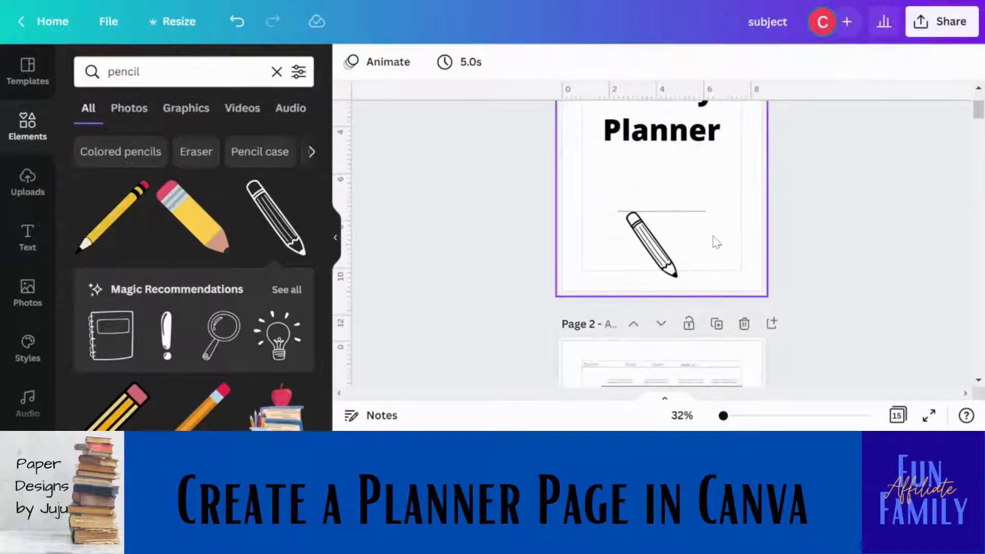
click(656, 250)
drag(678, 278, 649, 229)
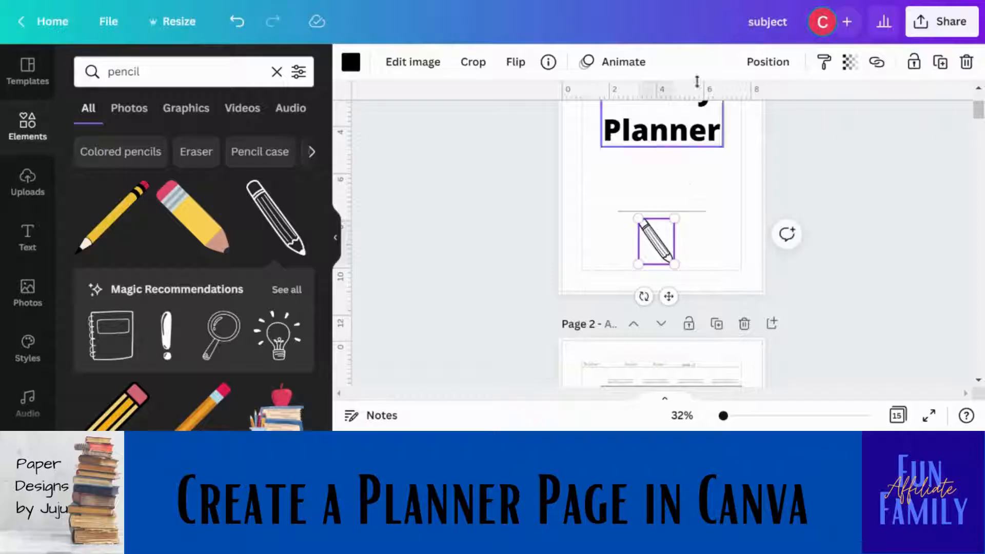